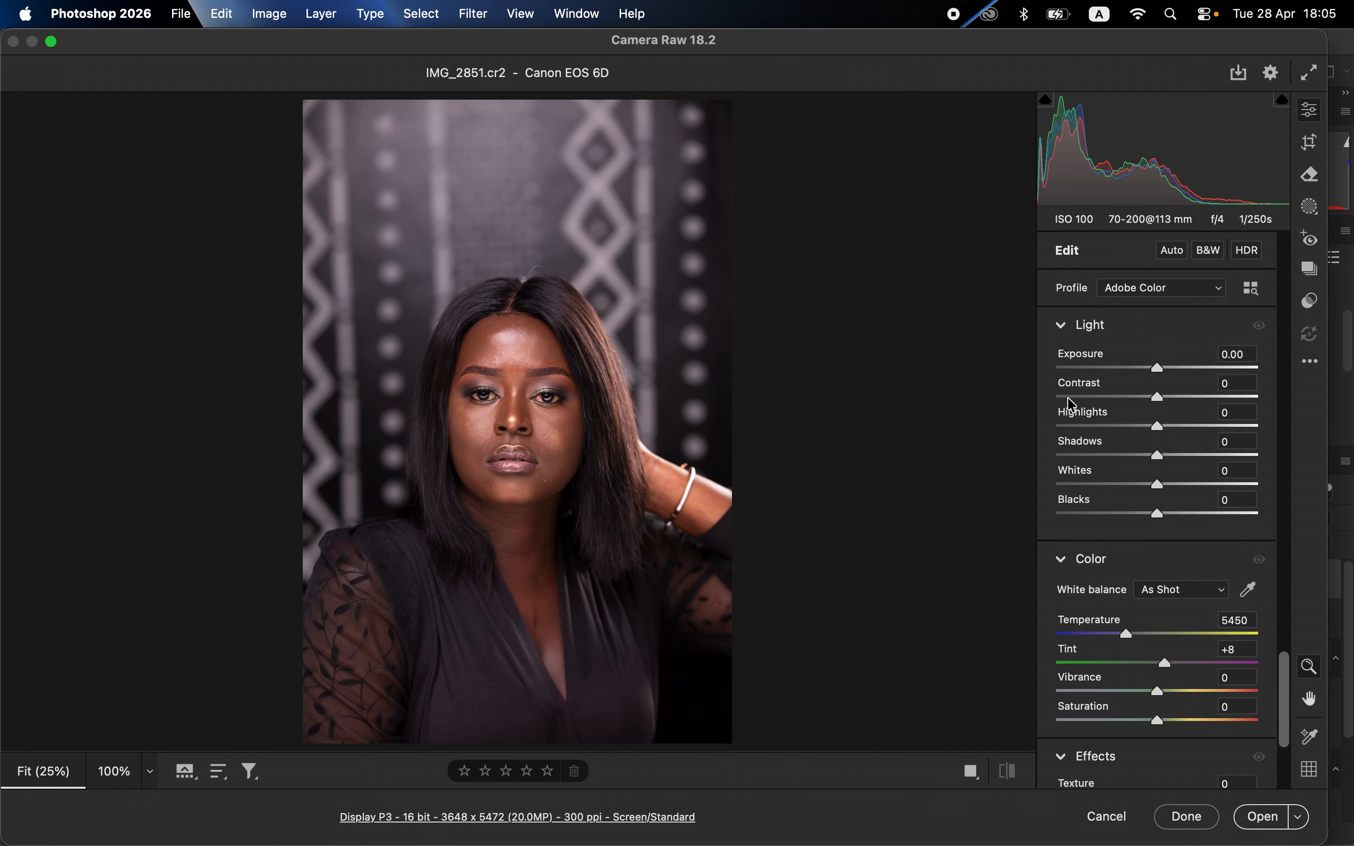
Set the portrait's Highlights to -76, Whites to -66, Blacks to -22, Shadows to +19, Contrast to +11 and Exposure to +0.20
{"action": "left_click_drag", "start_coordinate": [1091, 427], "coordinate": [1084, 429]}
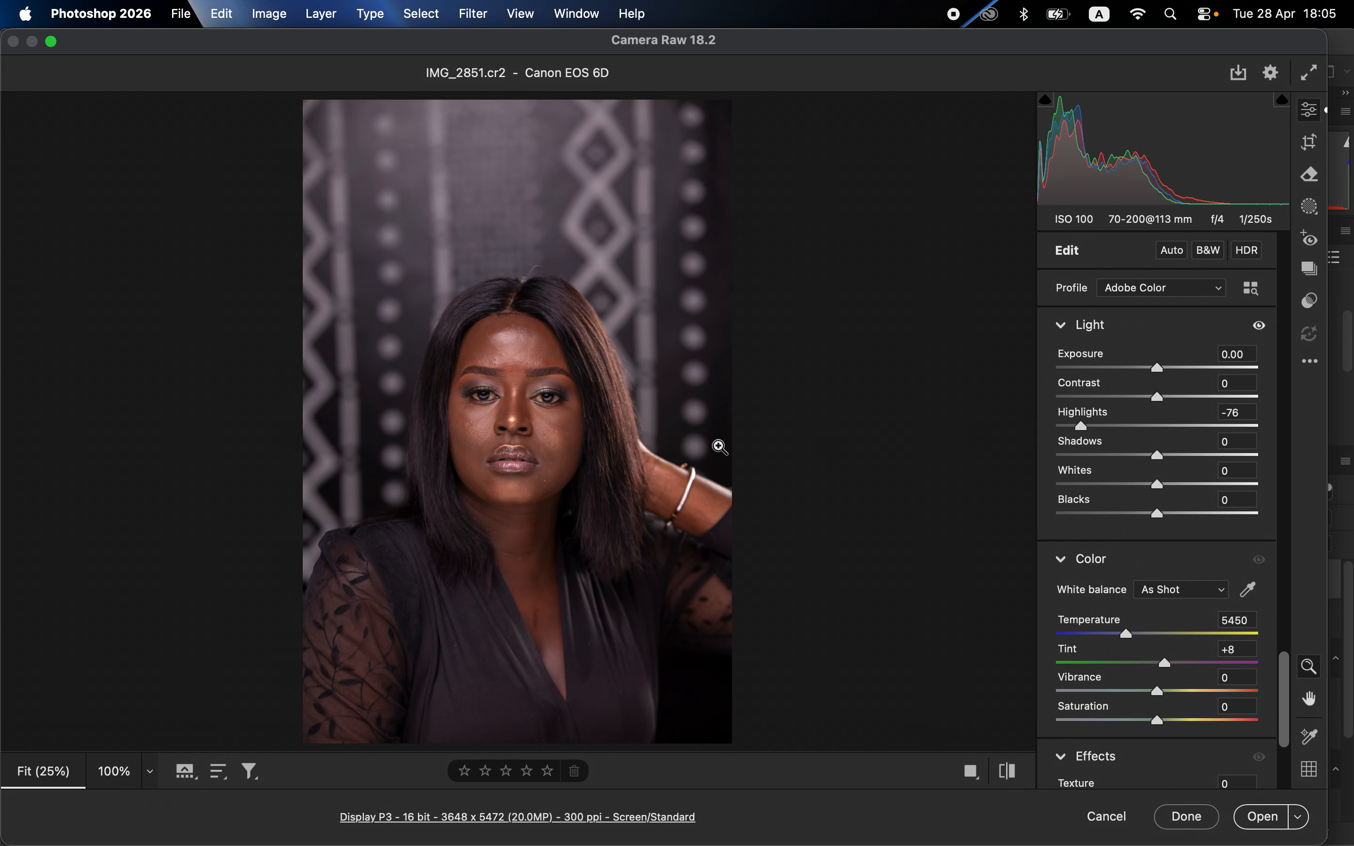
{"action": "mouse_move", "coordinate": [1122, 489]}
{"action": "left_mouse_down"}
{"action": "mouse_move", "coordinate": [1093, 485]}
{"action": "mouse_move", "coordinate": [1136, 513]}
{"action": "left_mouse_up"}
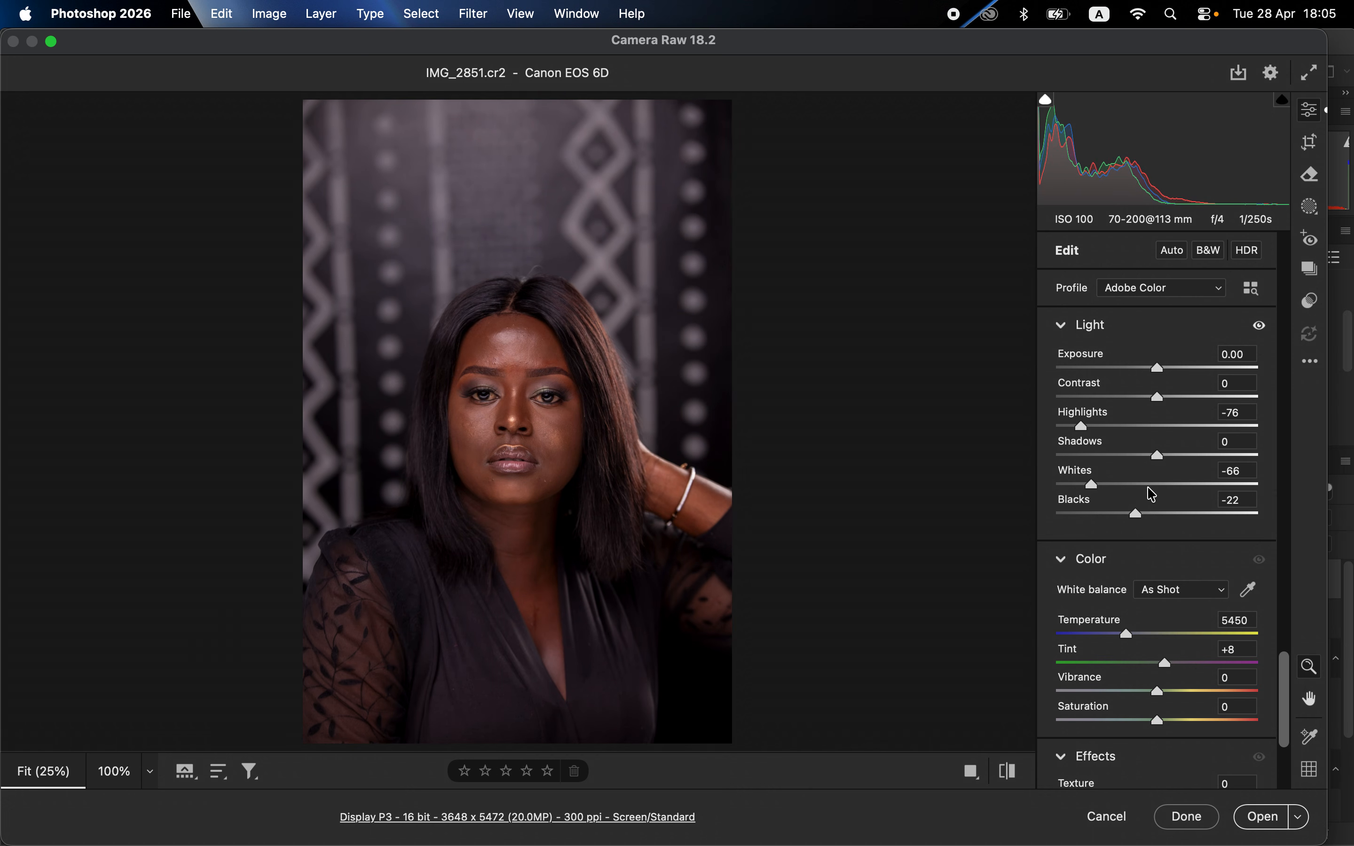
{"action": "left_click_drag", "start_coordinate": [1176, 456], "coordinate": [1177, 456]}
{"action": "left_click_drag", "start_coordinate": [1161, 399], "coordinate": [1169, 373]}
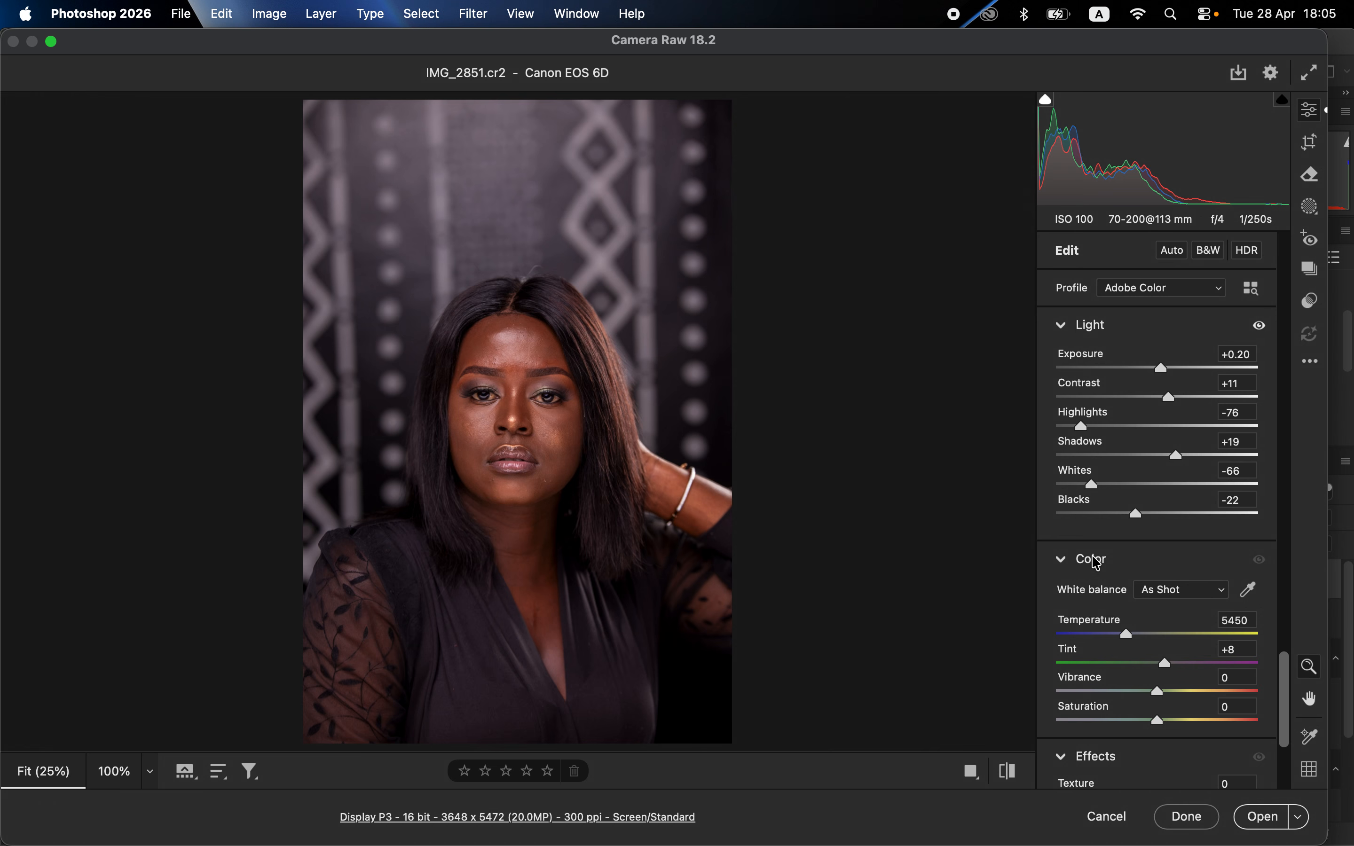
Raise the Vibrance of the portrait to +6, keeping the As Shot white balance
{"action": "scroll", "coordinate": [1153, 563], "scroll_direction": "down", "scroll_amount": 1}
{"action": "scroll", "coordinate": [1153, 559], "scroll_direction": "down", "scroll_amount": 1}
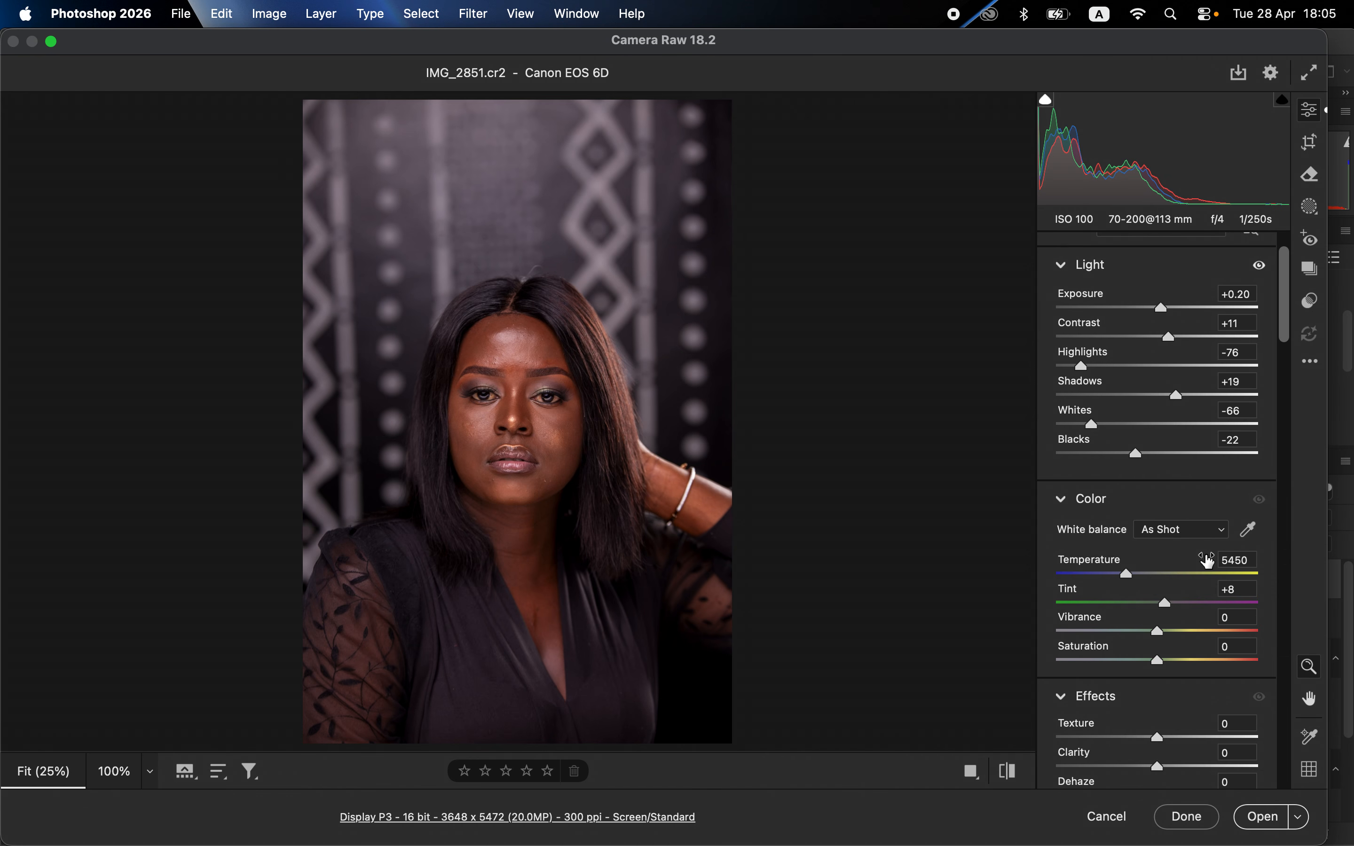
{"action": "left_click", "coordinate": [1249, 529]}
{"action": "left_click_drag", "start_coordinate": [1160, 632], "coordinate": [1165, 630]}
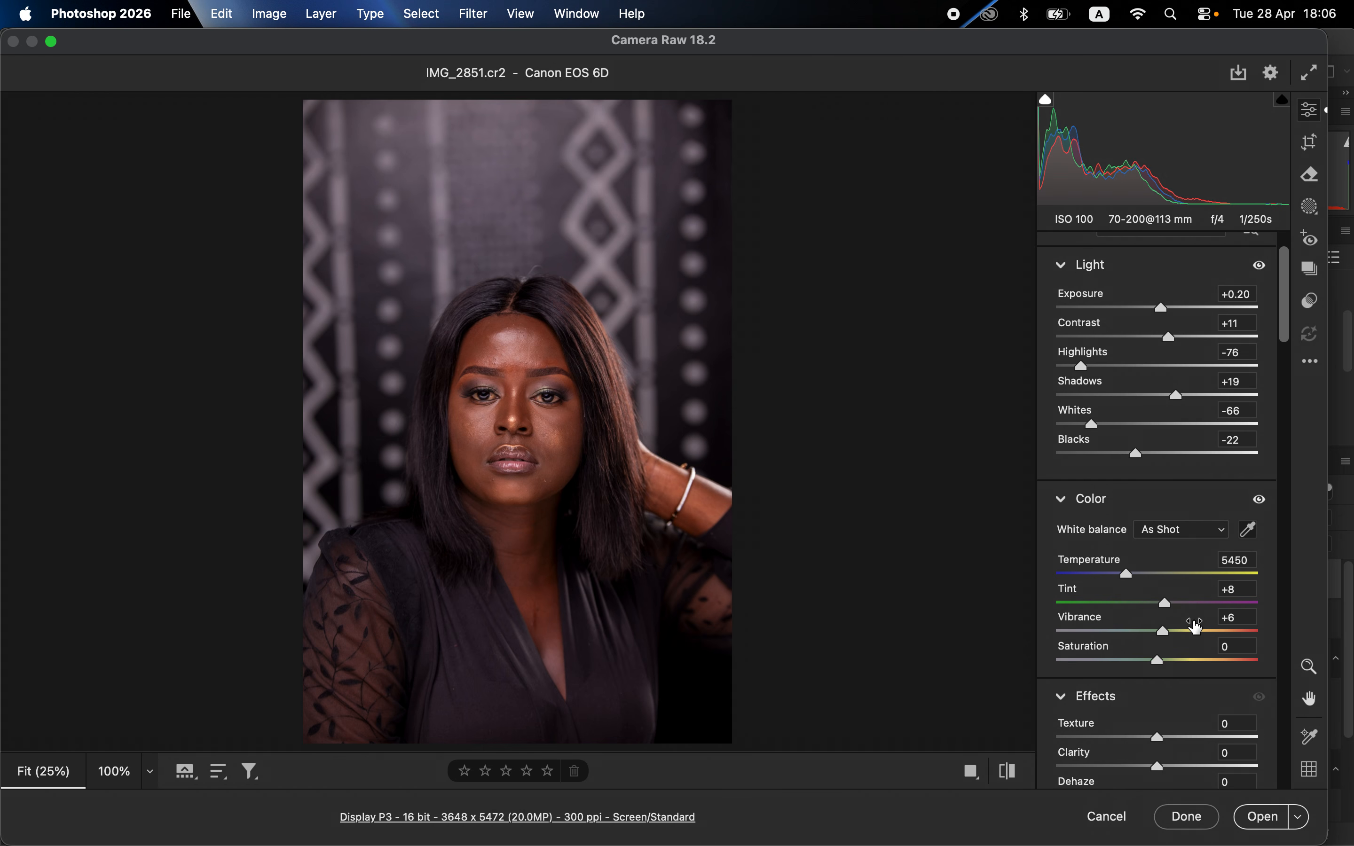
Try shifting the Oranges hue to -40 and to +30 in the HSL Color Mixer
{"action": "scroll", "coordinate": [1196, 628], "scroll_direction": "down", "scroll_amount": 15}
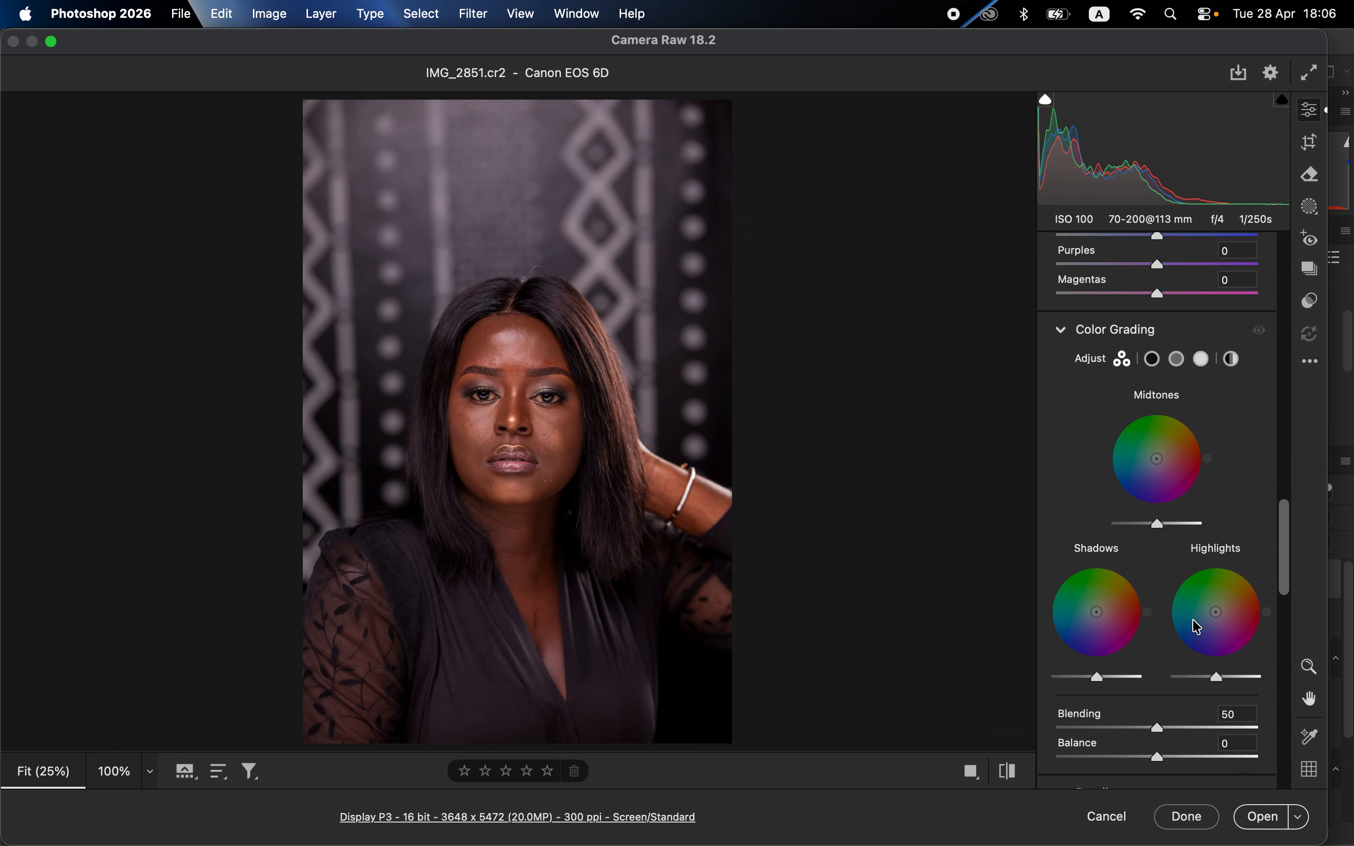
{"action": "scroll", "coordinate": [1197, 628], "scroll_direction": "up", "scroll_amount": 6}
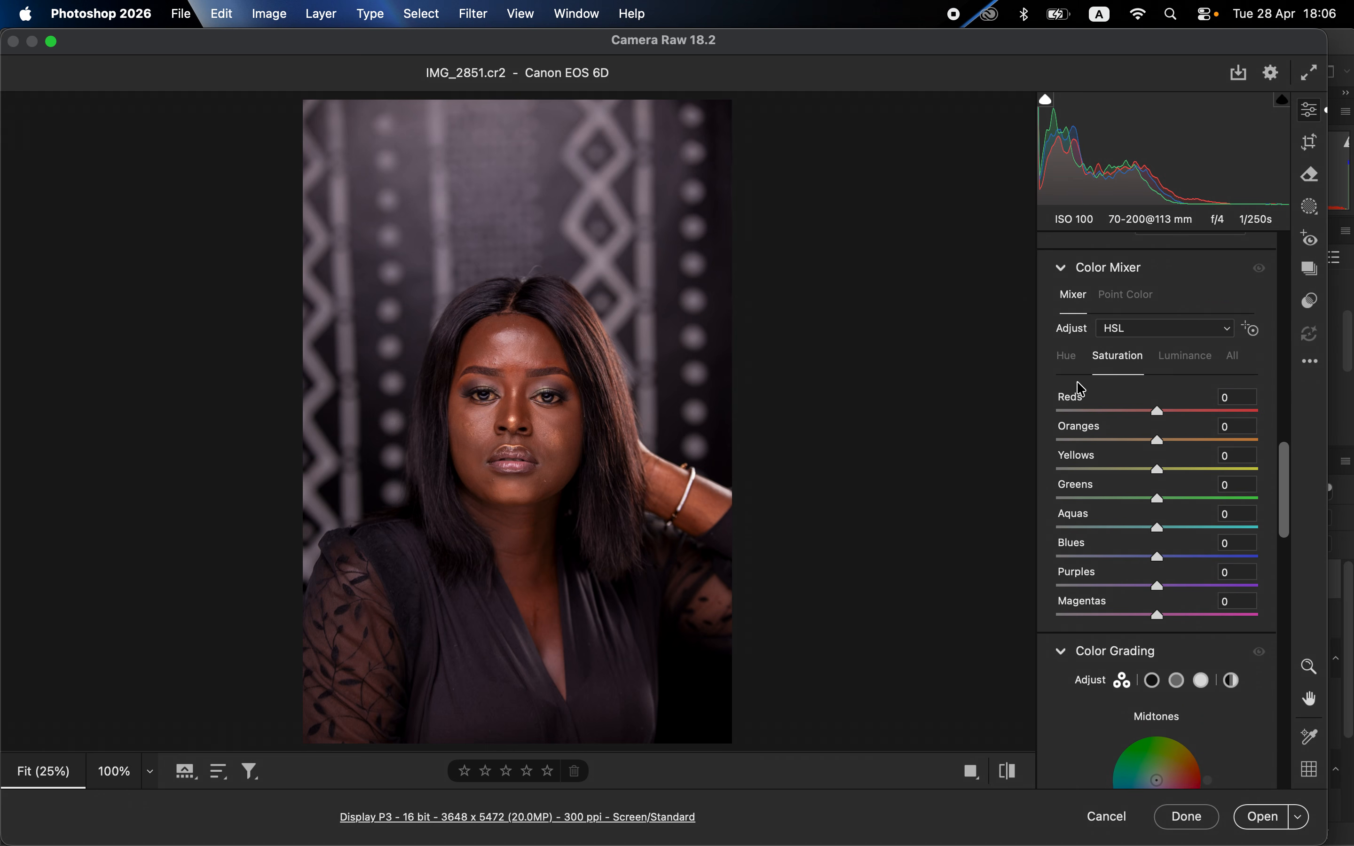
{"action": "left_click", "coordinate": [1066, 356]}
{"action": "left_click", "coordinate": [1102, 359]}
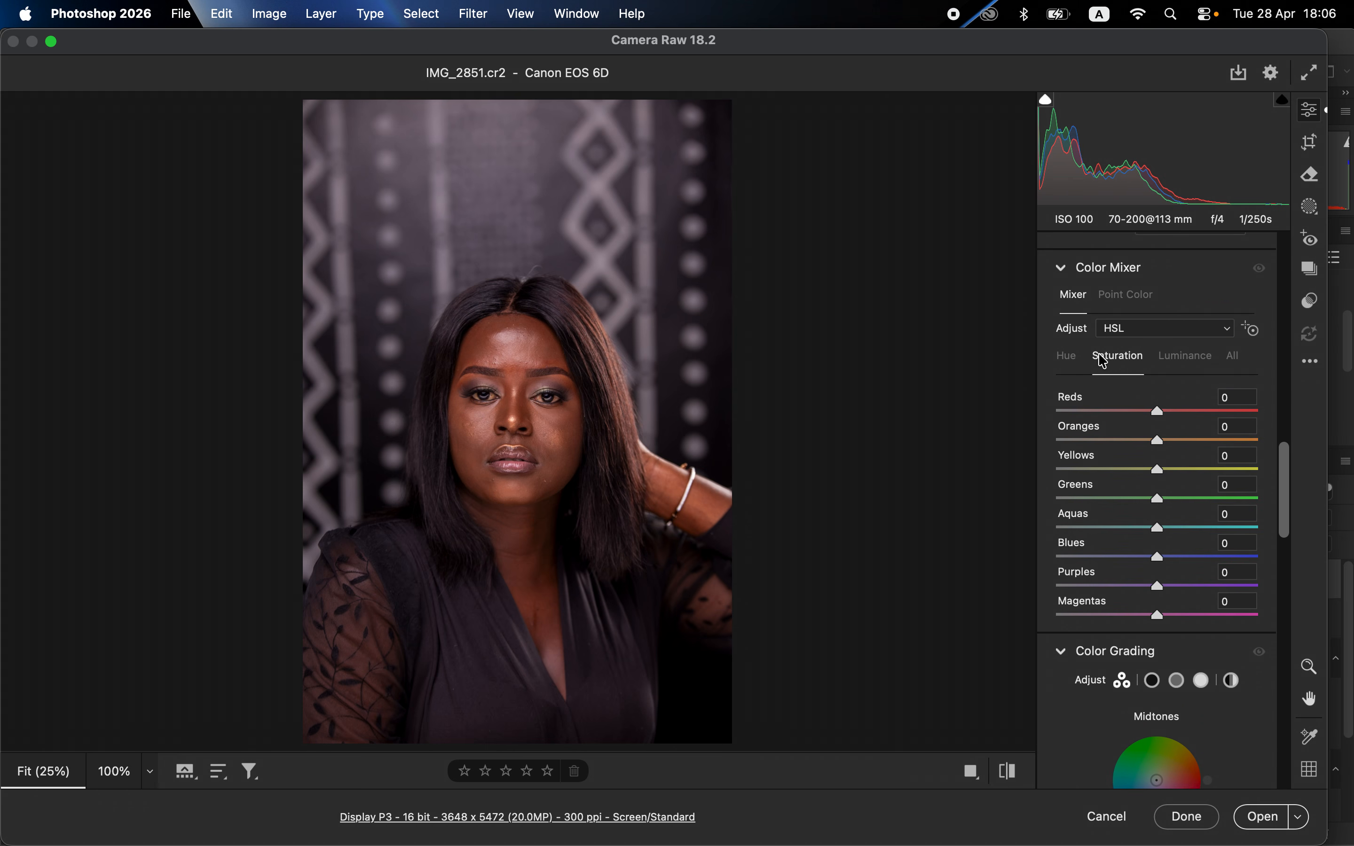
{"action": "left_click", "coordinate": [1183, 365]}
{"action": "left_click", "coordinate": [1071, 364]}
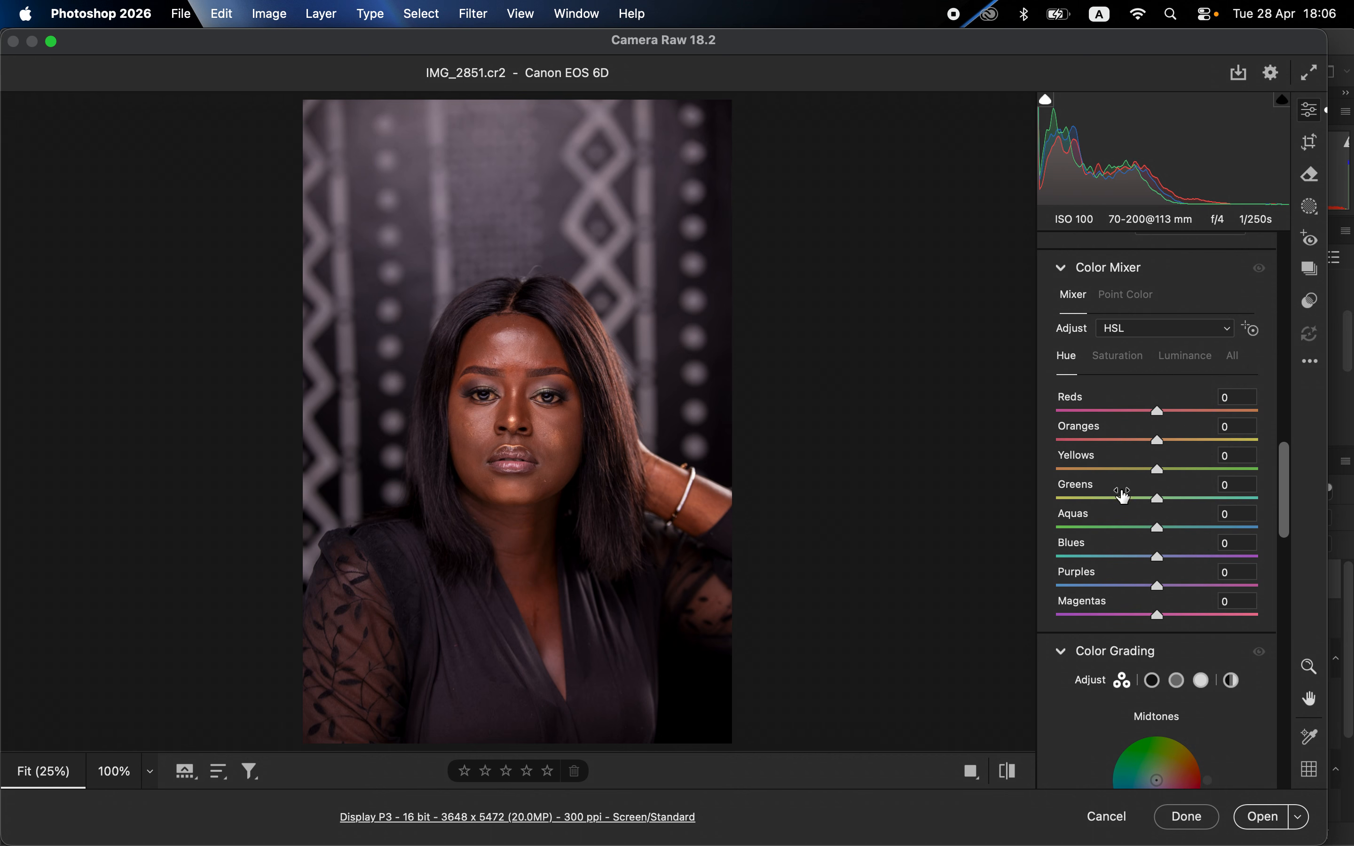
{"action": "left_click", "coordinate": [1129, 441]}
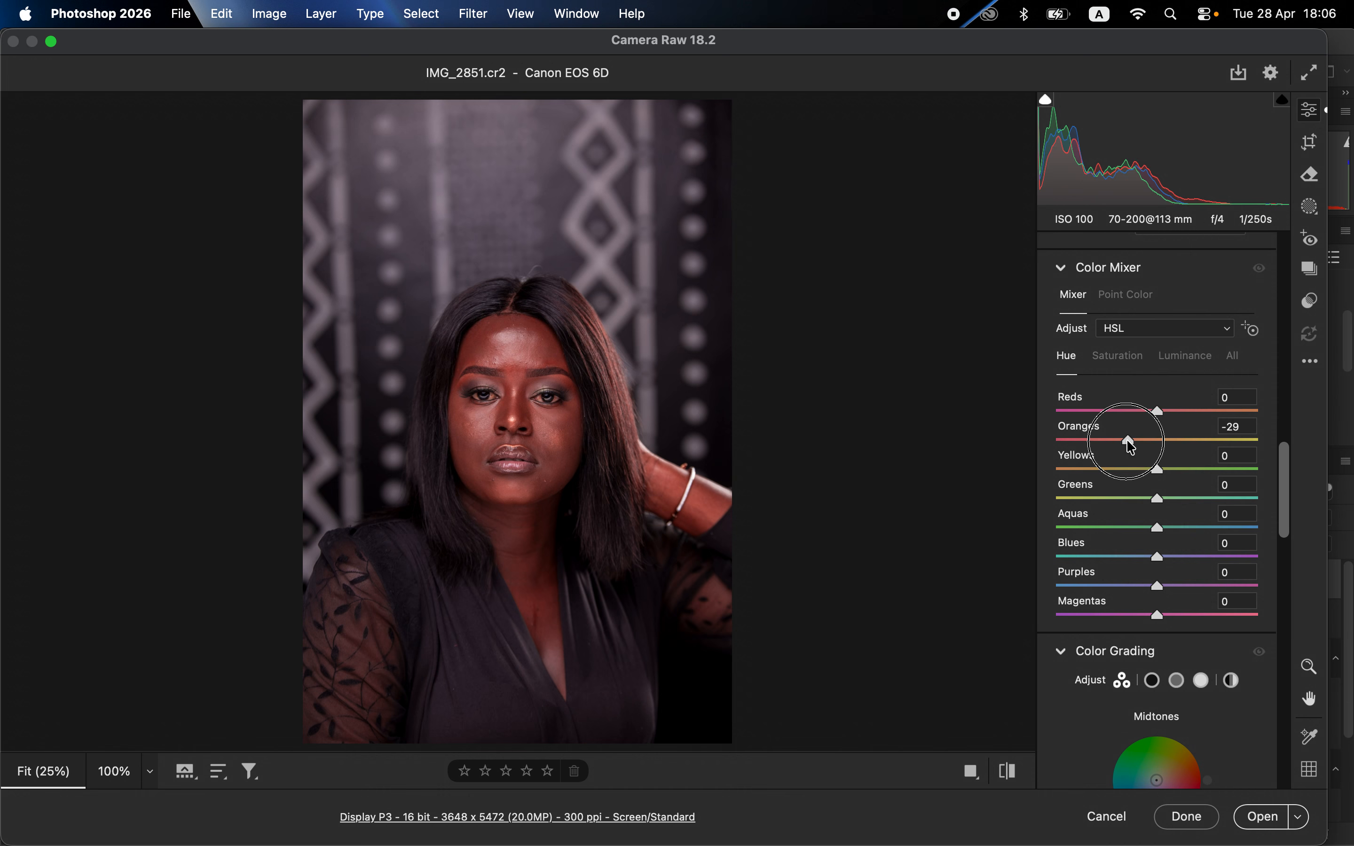
{"action": "left_click_drag", "start_coordinate": [1130, 445], "coordinate": [1119, 442]}
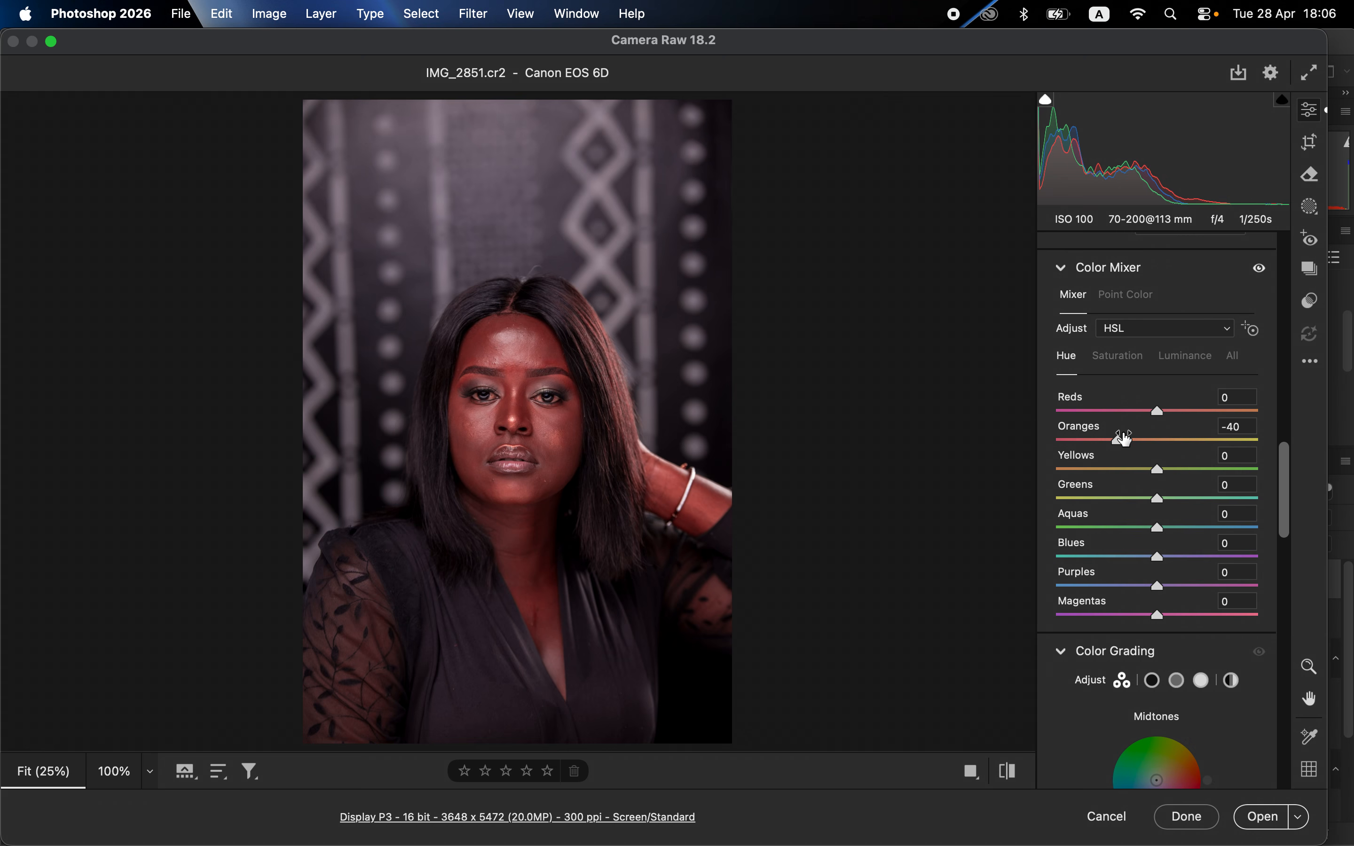
{"action": "left_click_drag", "start_coordinate": [1132, 441], "coordinate": [1190, 441]}
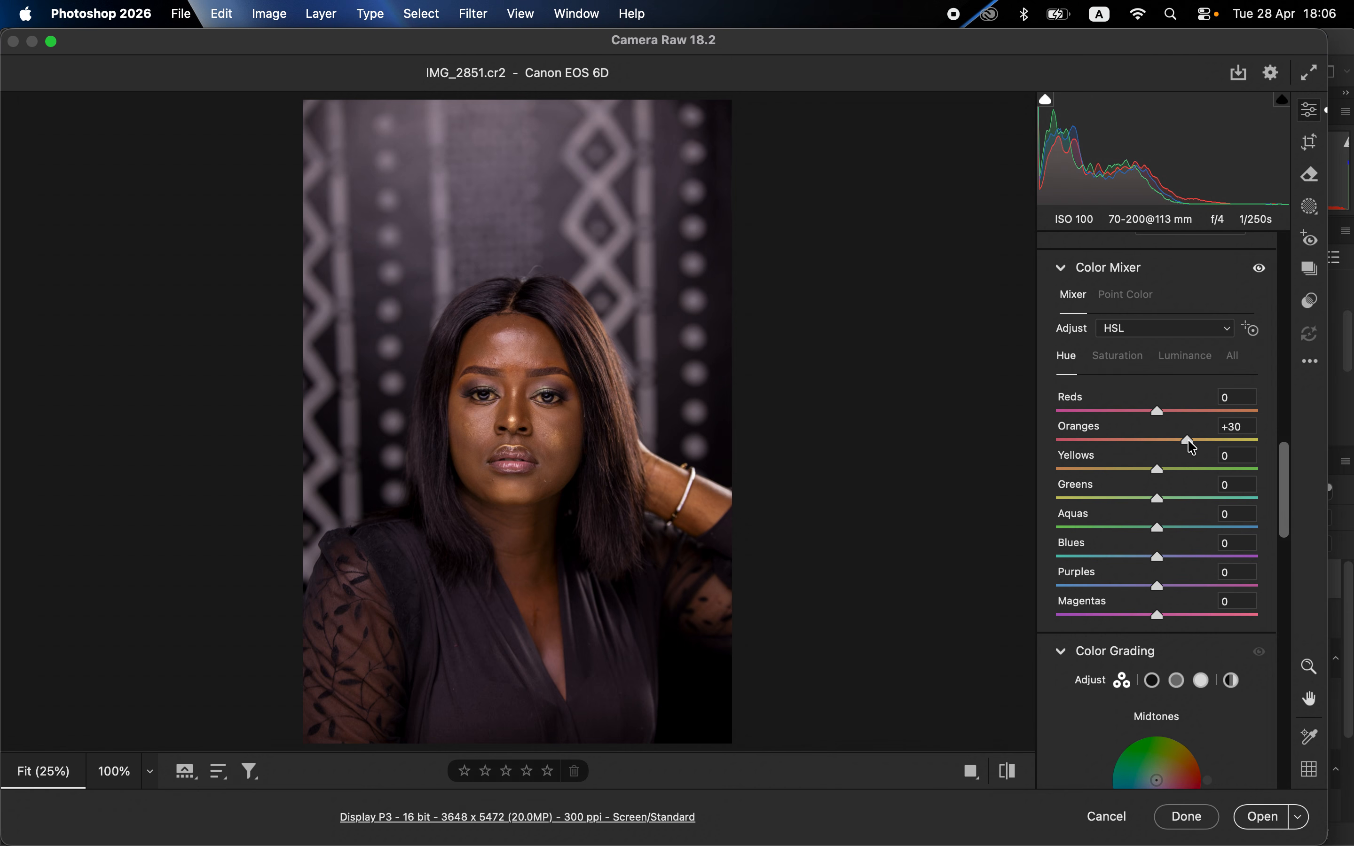
Try lowering the Oranges saturation to -68 in the Color Mixer, and reset it to 0
{"action": "left_click", "coordinate": [1124, 358]}
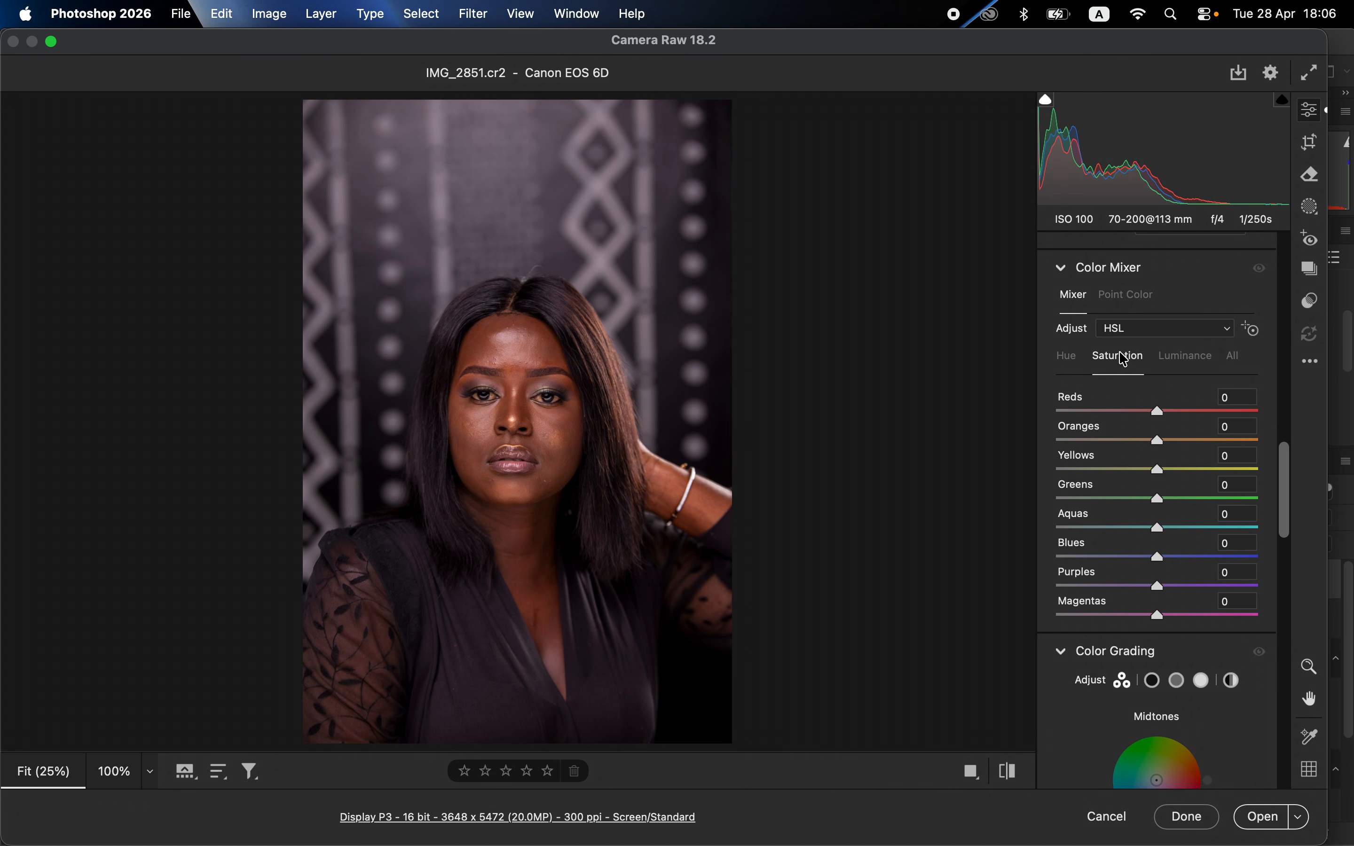
{"action": "left_click", "coordinate": [1209, 441]}
{"action": "left_click_drag", "start_coordinate": [1209, 441], "coordinate": [1092, 444]}
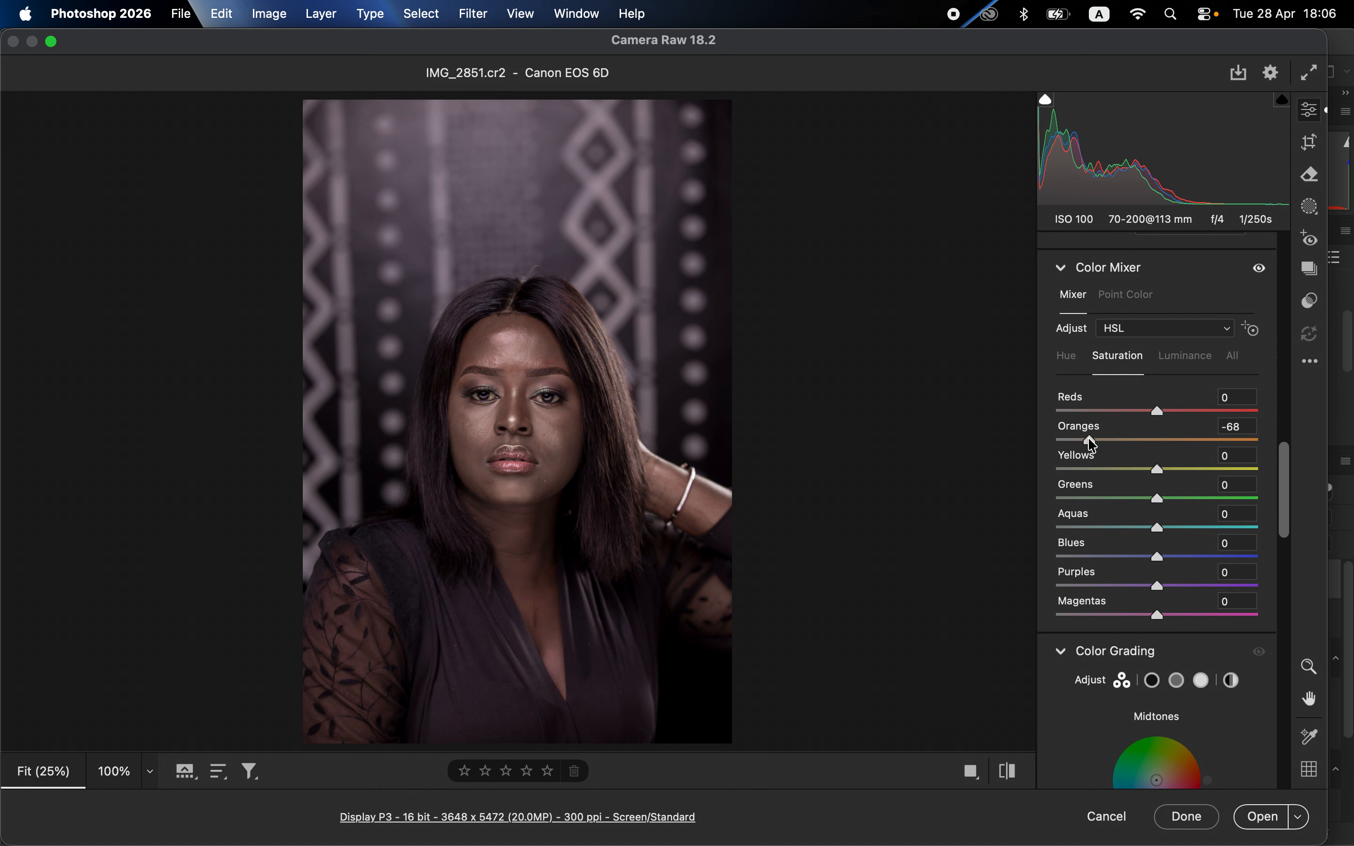
{"action": "double_click", "coordinate": [1092, 443]}
Try the Oranges luminance at +41 and at -49 in the Color Mixer, and reset it to 0
{"action": "left_click", "coordinate": [1186, 361]}
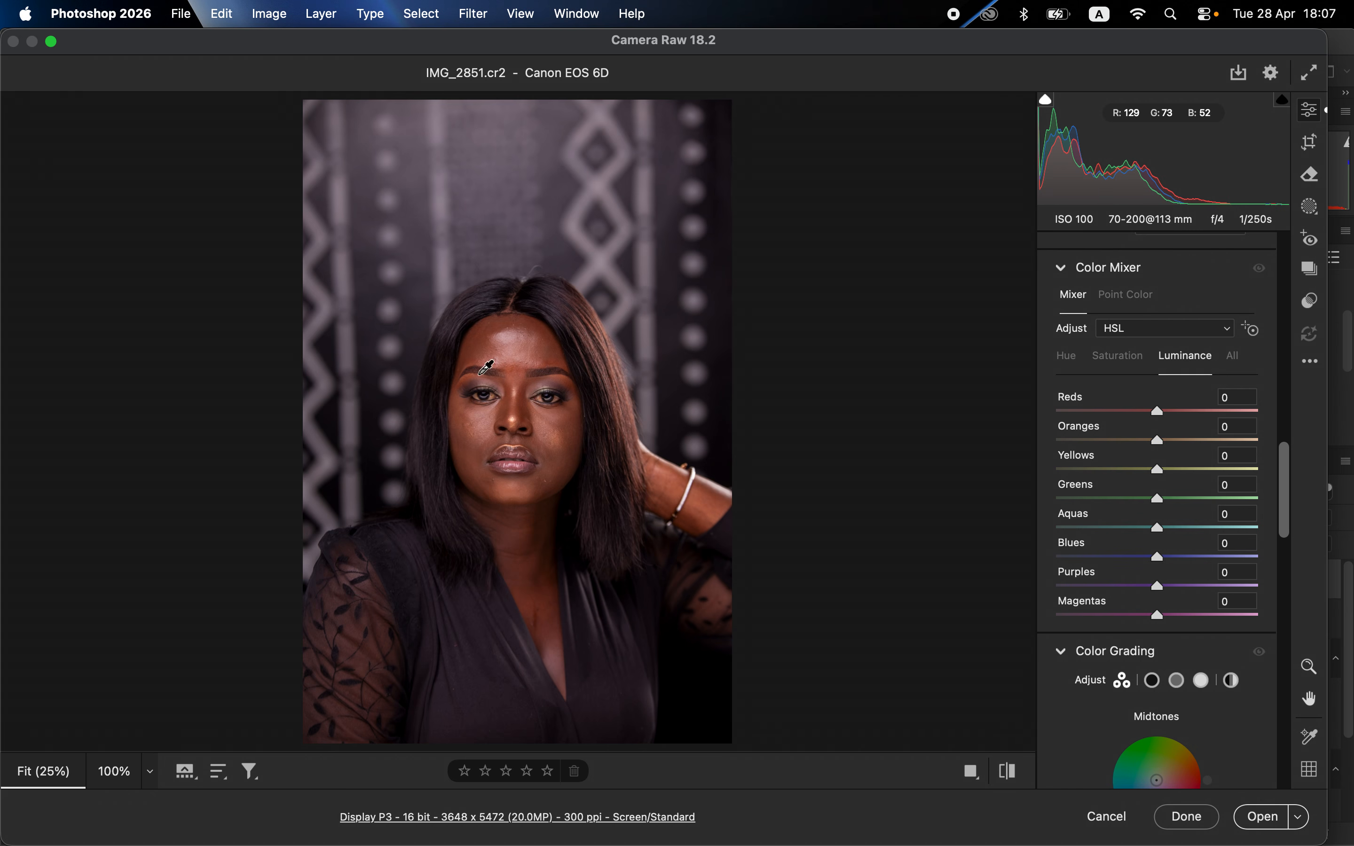
{"action": "left_click", "coordinate": [1199, 441]}
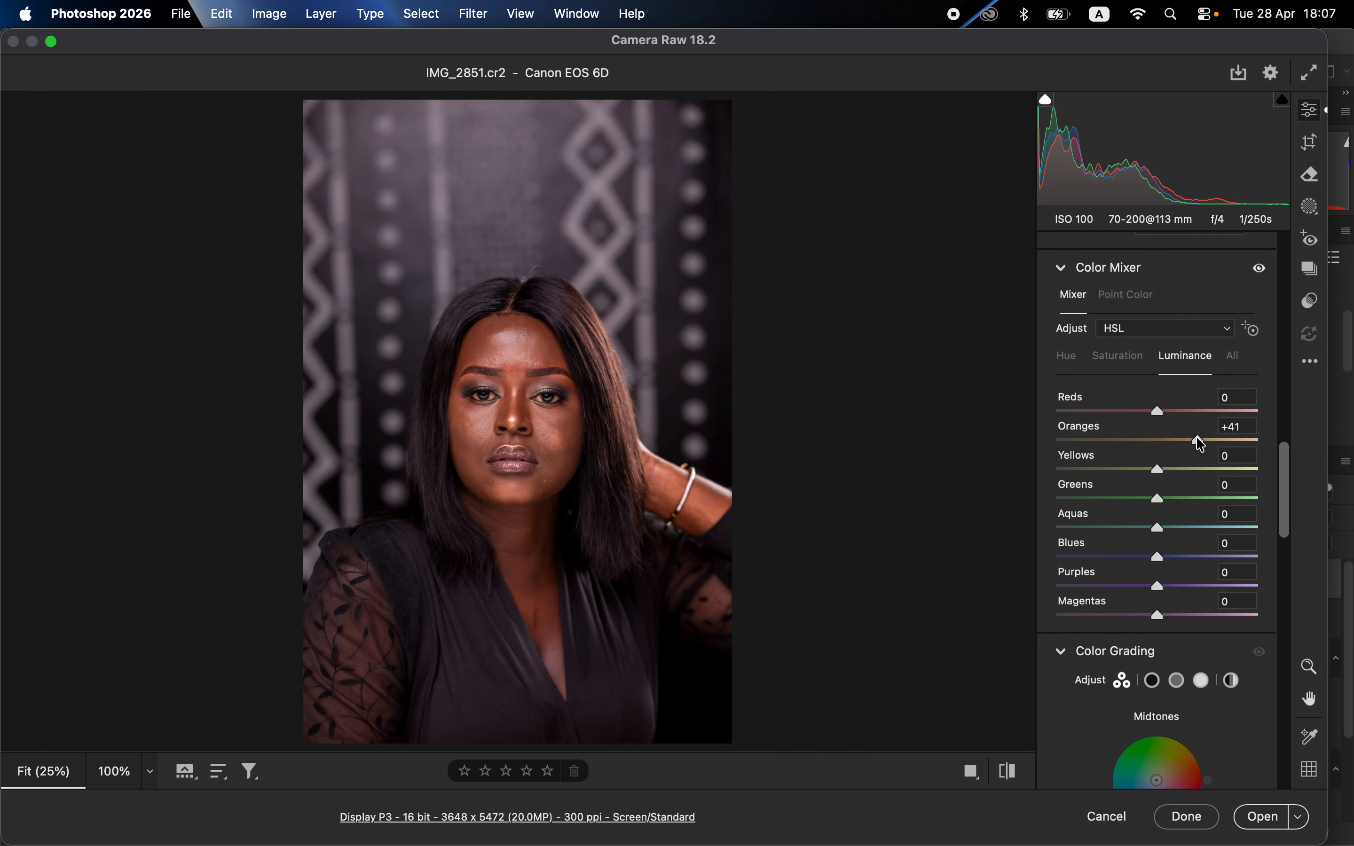
{"action": "left_click", "coordinate": [1108, 438]}
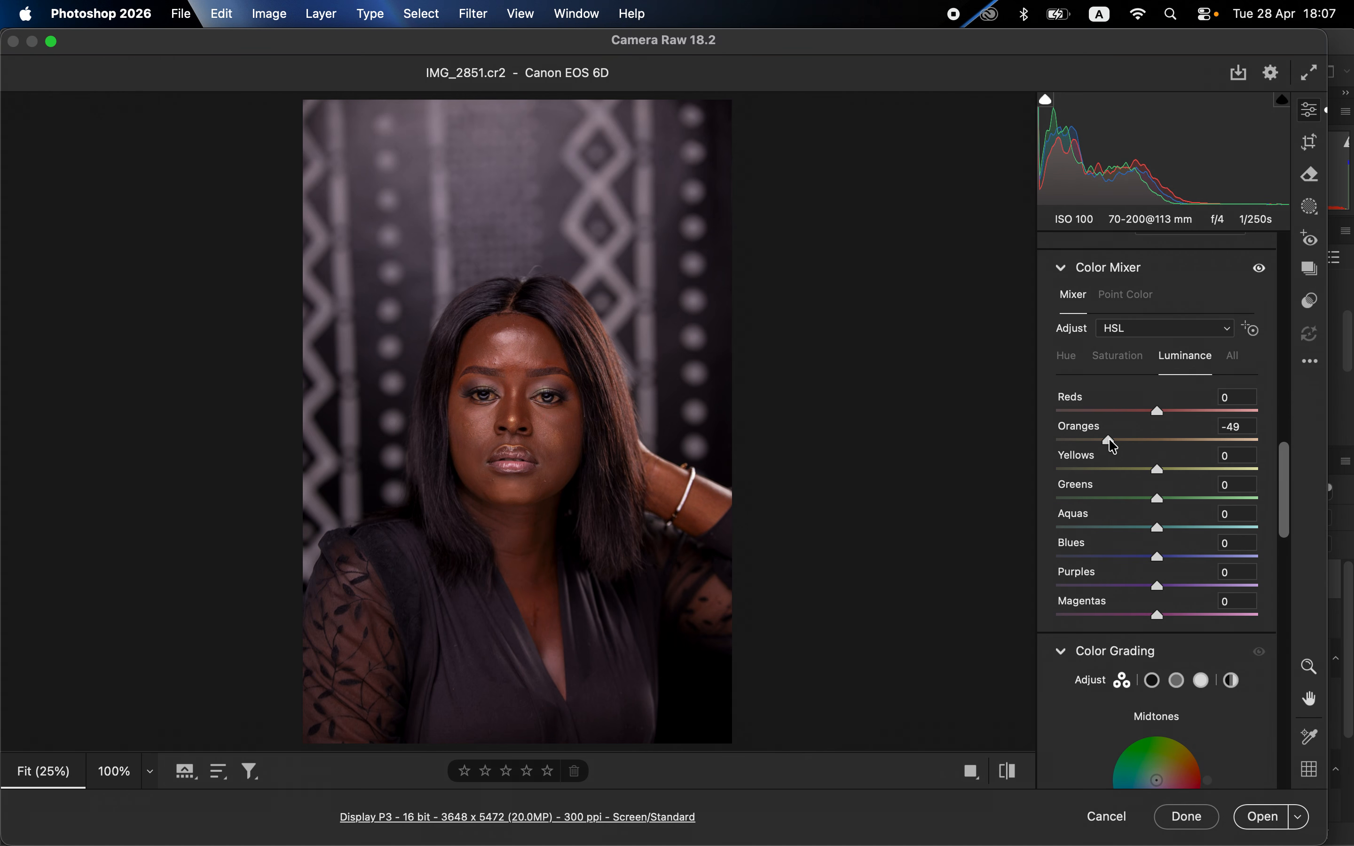
{"action": "double_click", "coordinate": [1110, 440]}
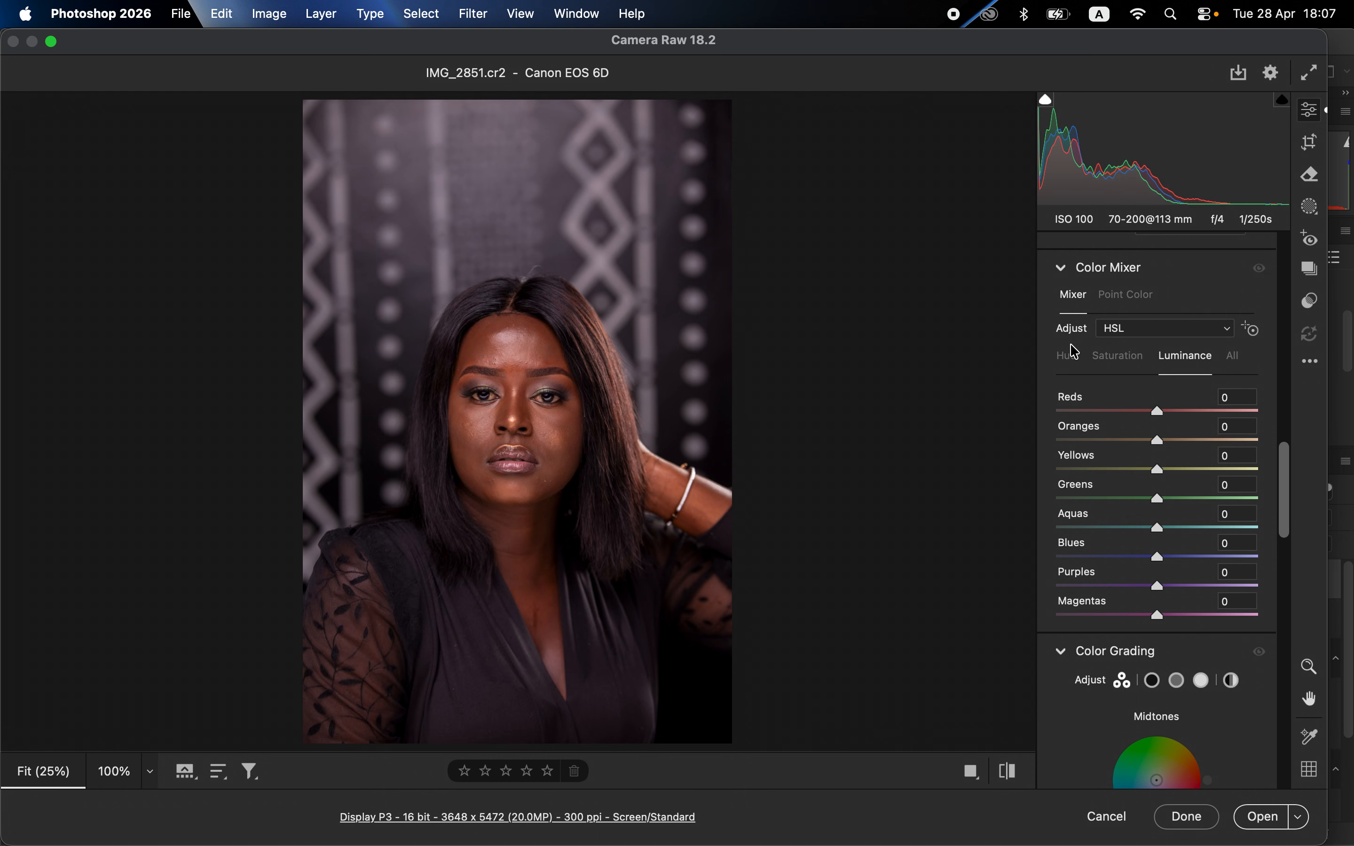
Sample the skin tone on the woman's cheek as a Point Color
{"action": "left_click", "coordinate": [1134, 303]}
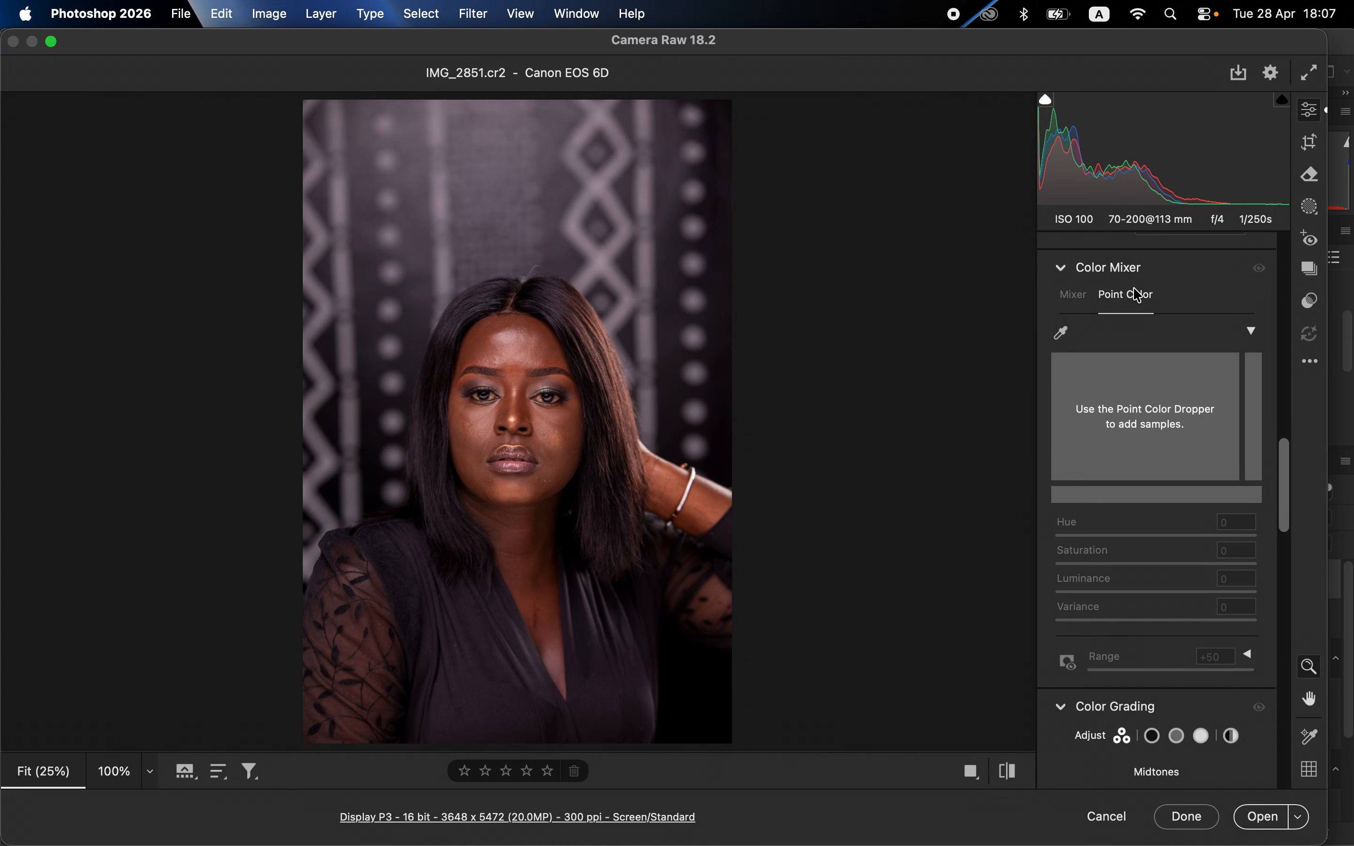
{"action": "left_click", "coordinate": [1062, 336]}
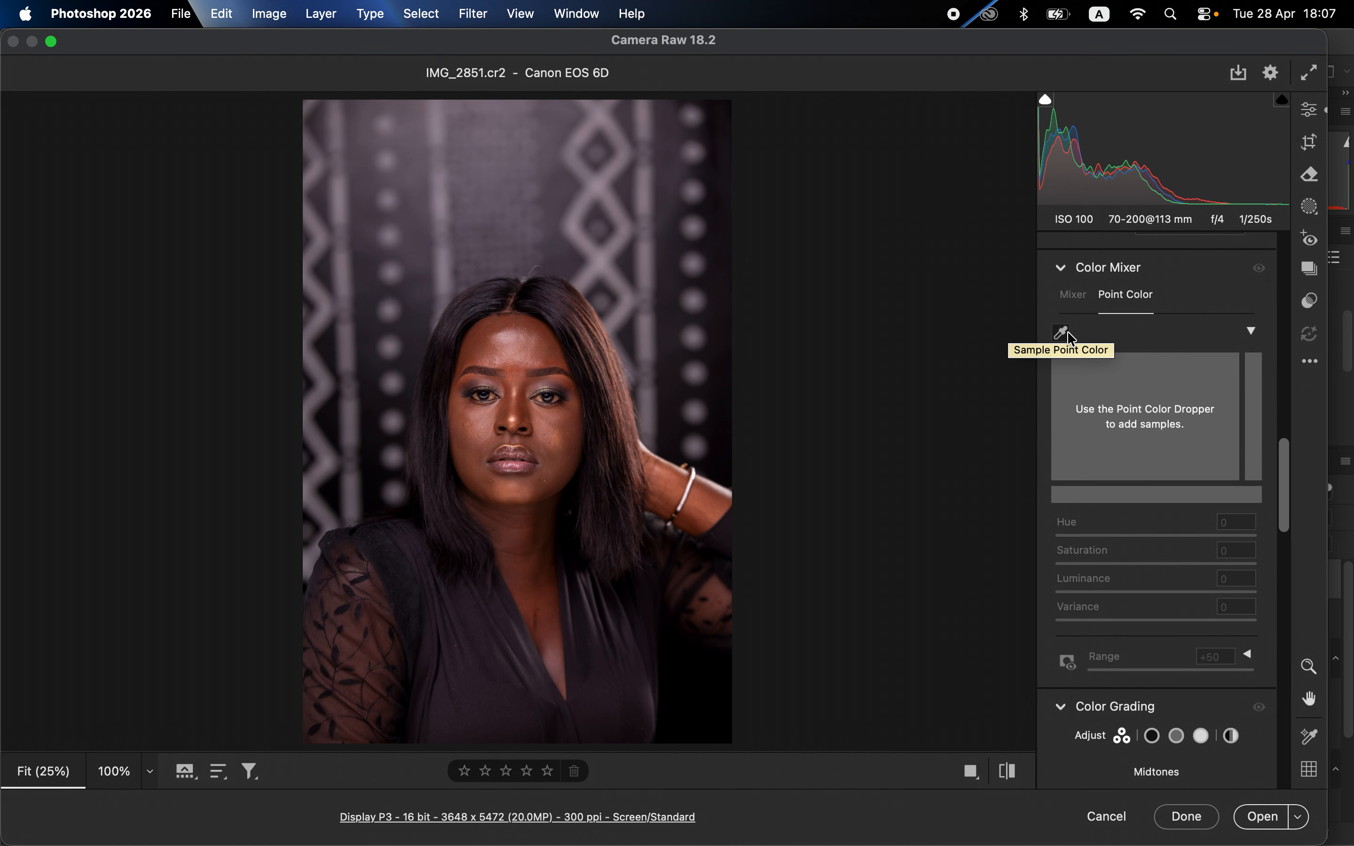
{"action": "left_click", "coordinate": [719, 332]}
{"action": "left_click", "coordinate": [718, 339]}
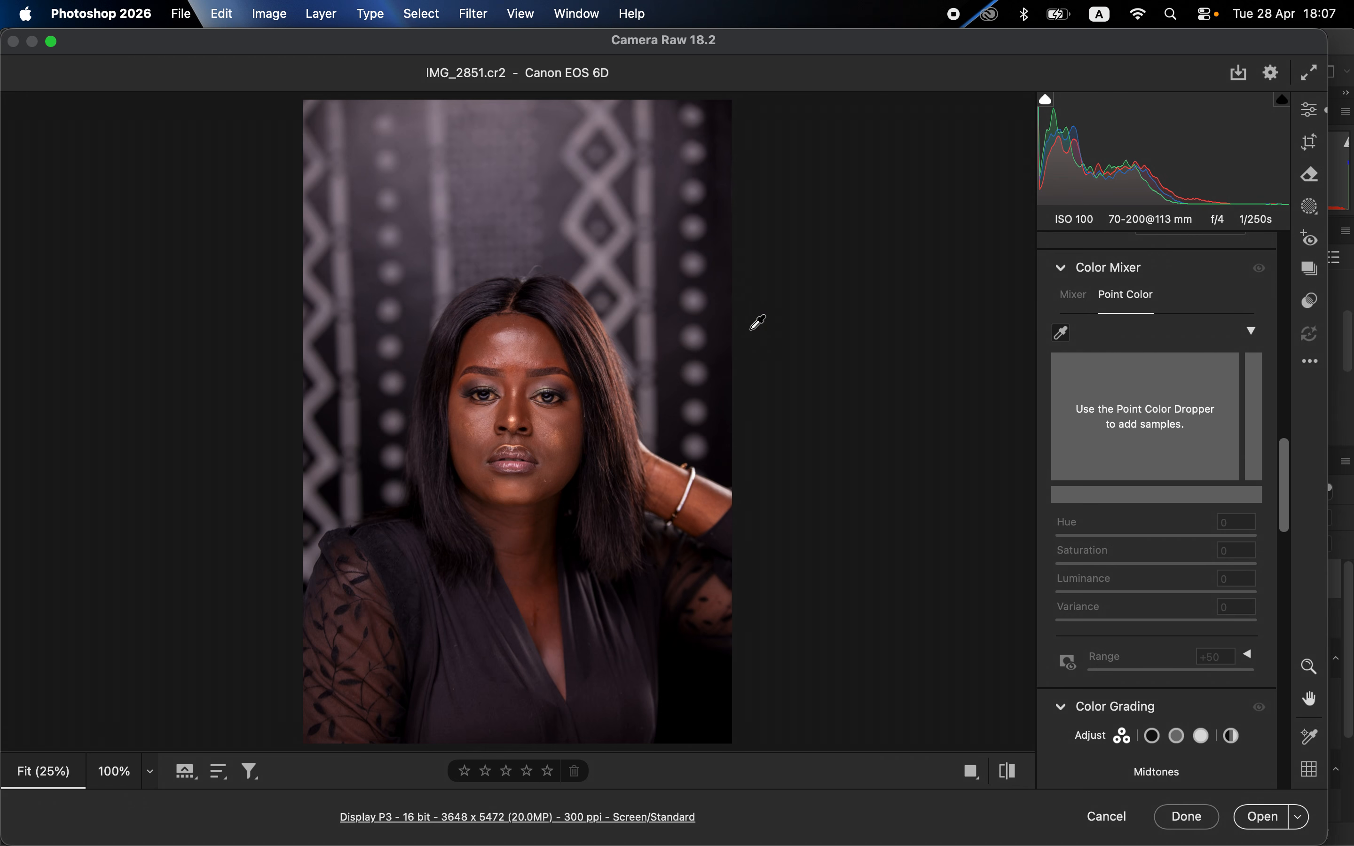
{"action": "left_click", "coordinate": [706, 343]}
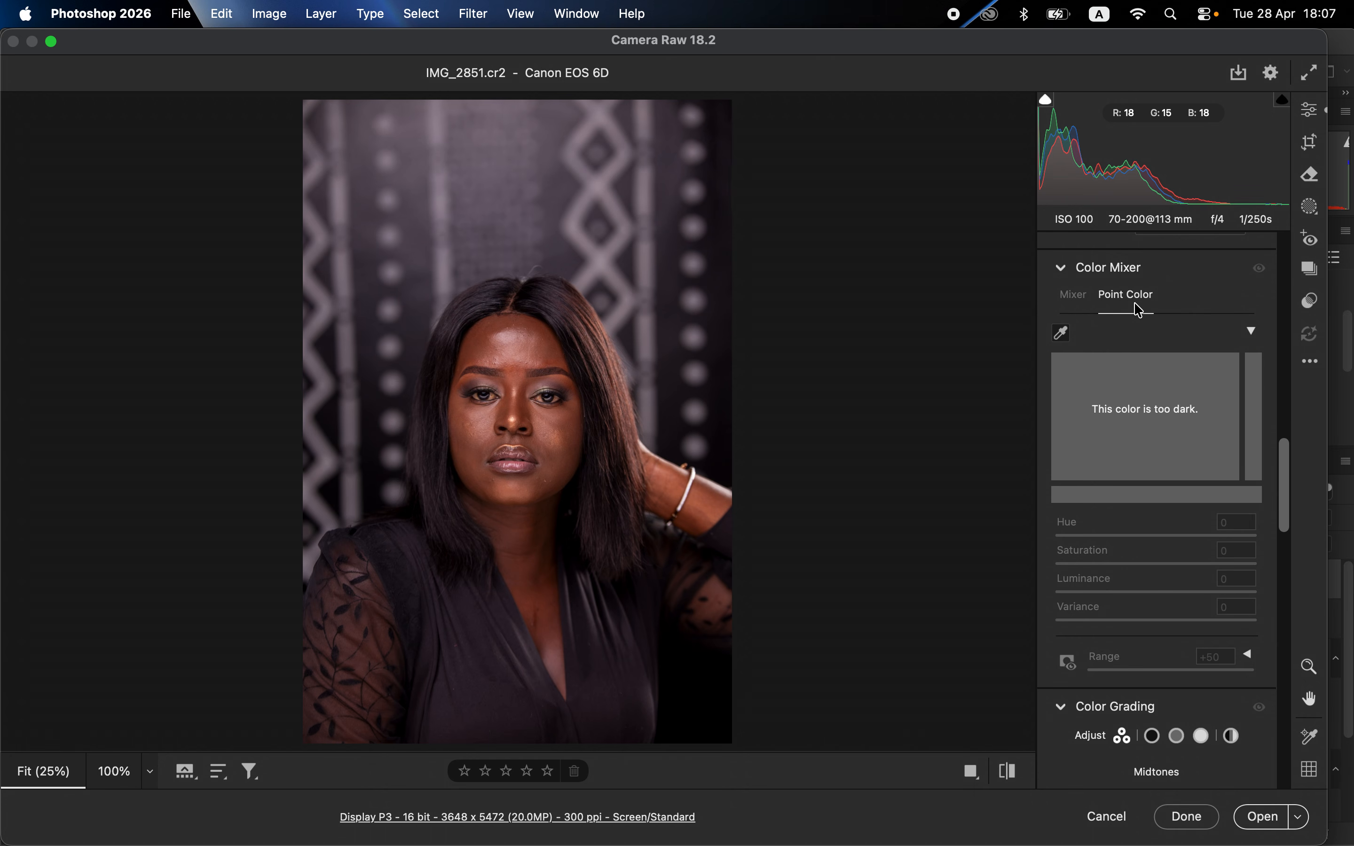
{"action": "left_click", "coordinate": [718, 358]}
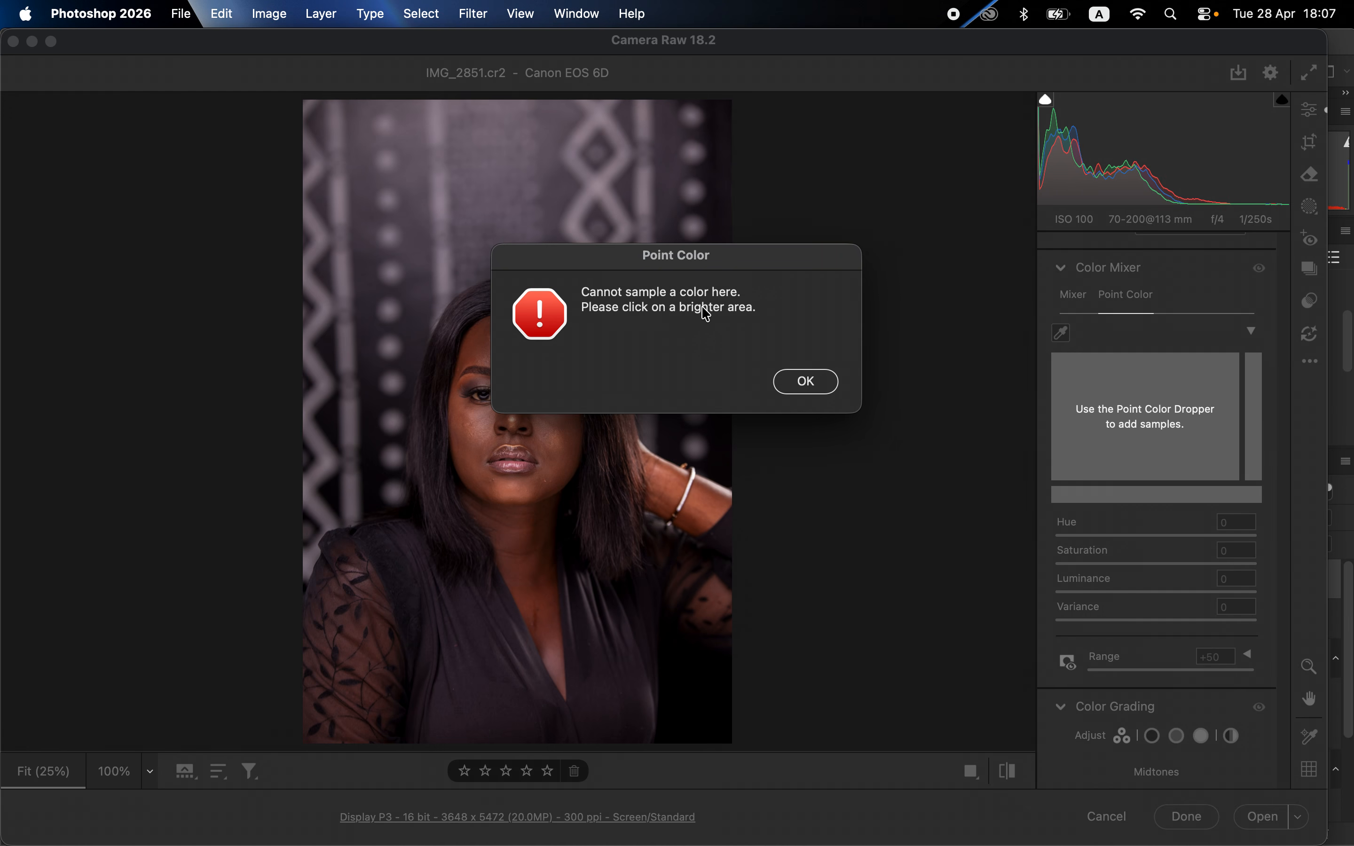
{"action": "left_click", "coordinate": [807, 382]}
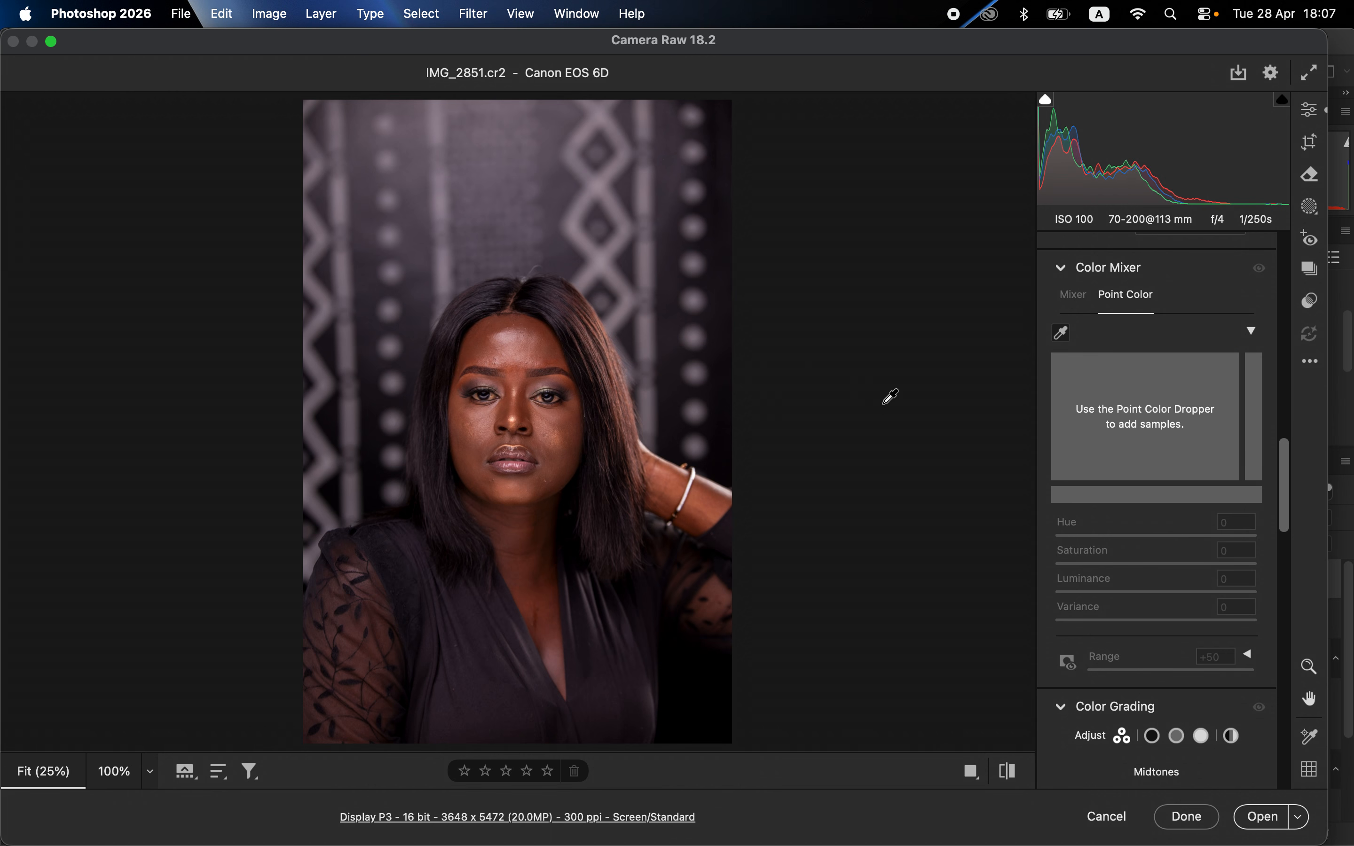
{"action": "left_click", "coordinate": [562, 437]}
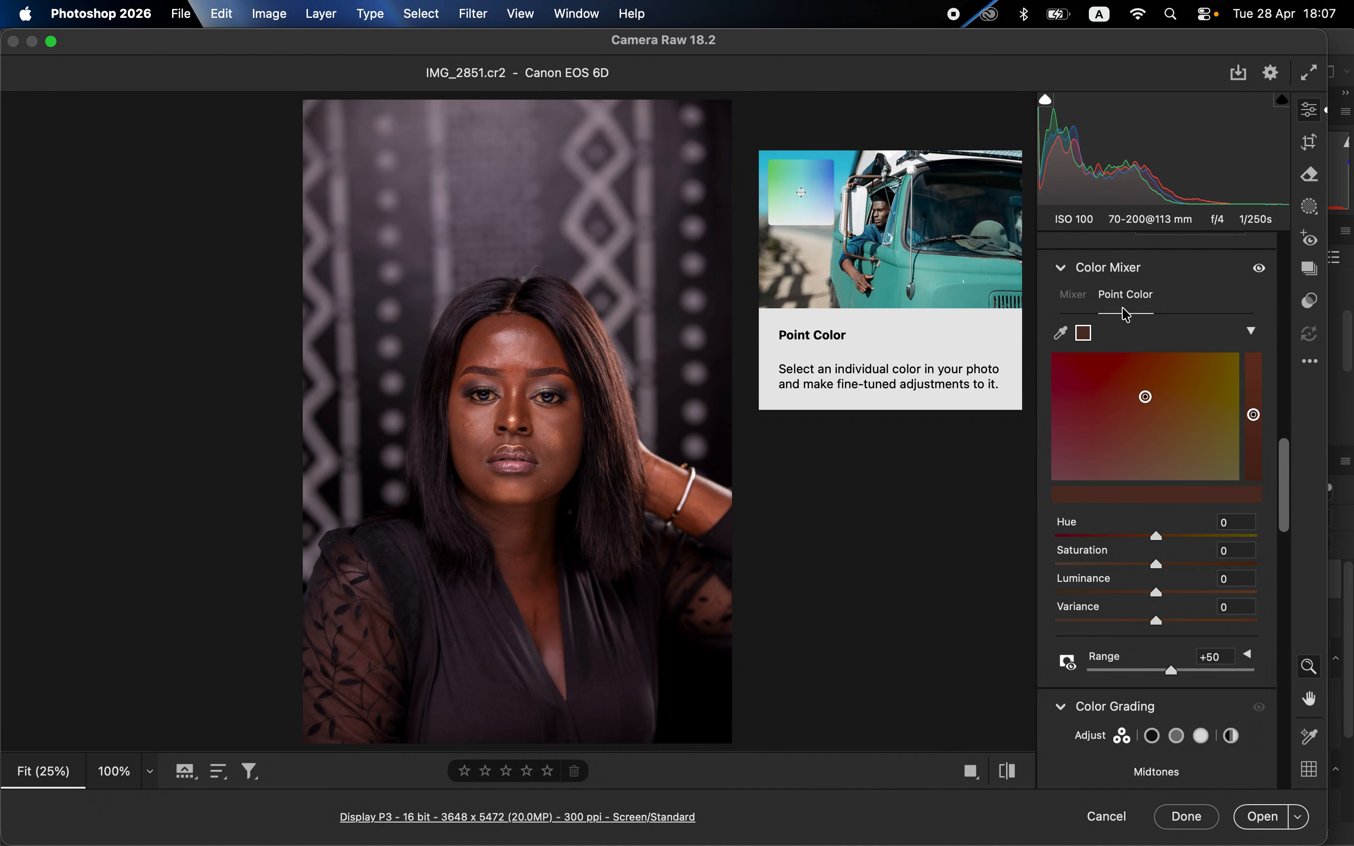
Set the Oranges luminance to -6 in the HSL Color Mixer
{"action": "left_click", "coordinate": [1077, 299]}
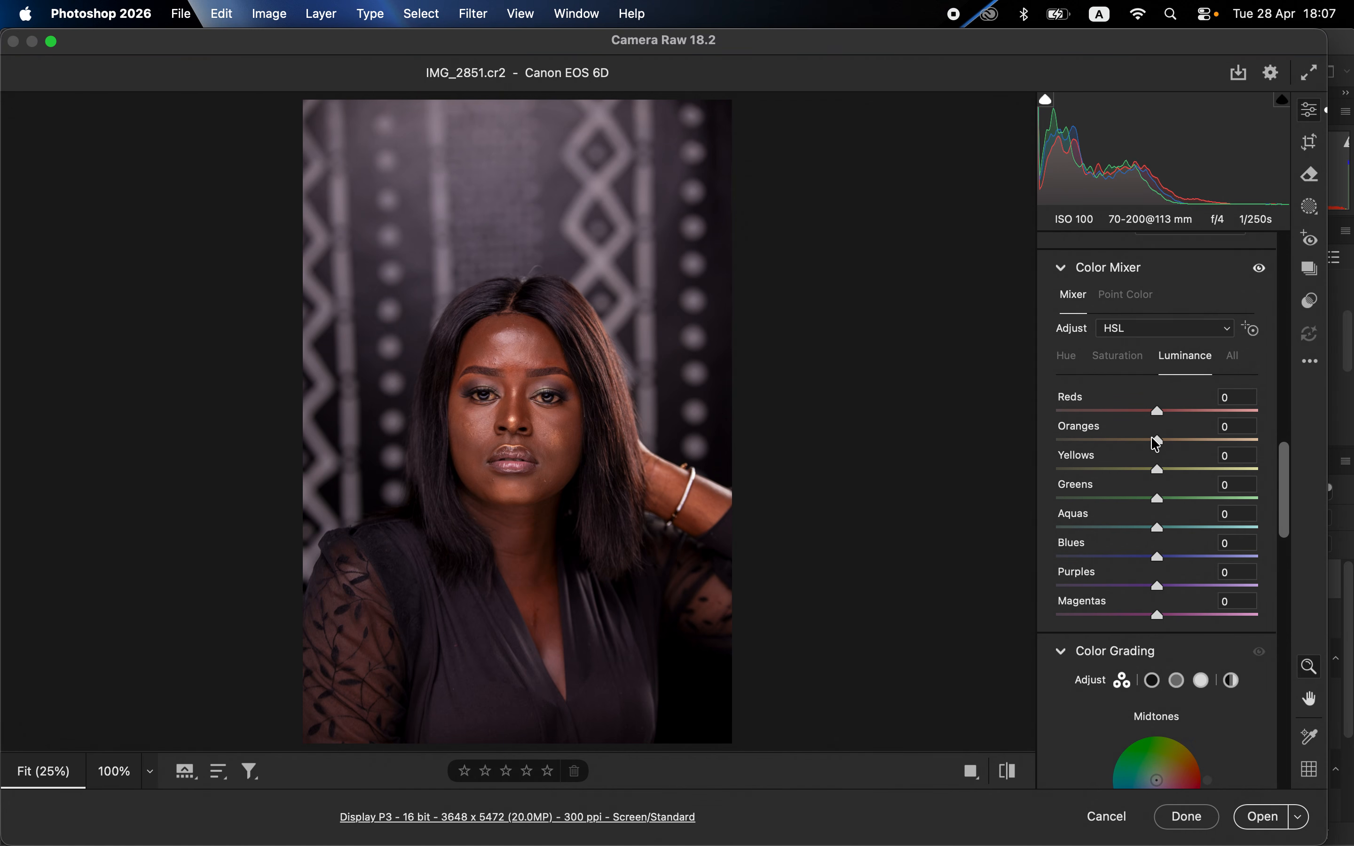
{"action": "left_click_drag", "start_coordinate": [1149, 437], "coordinate": [1144, 438]}
Color grade the midtones toward orange at hue 40 and the shadows toward blue at hue 200 with saturation 9
{"action": "scroll", "coordinate": [1158, 728], "scroll_direction": "down", "scroll_amount": 4}
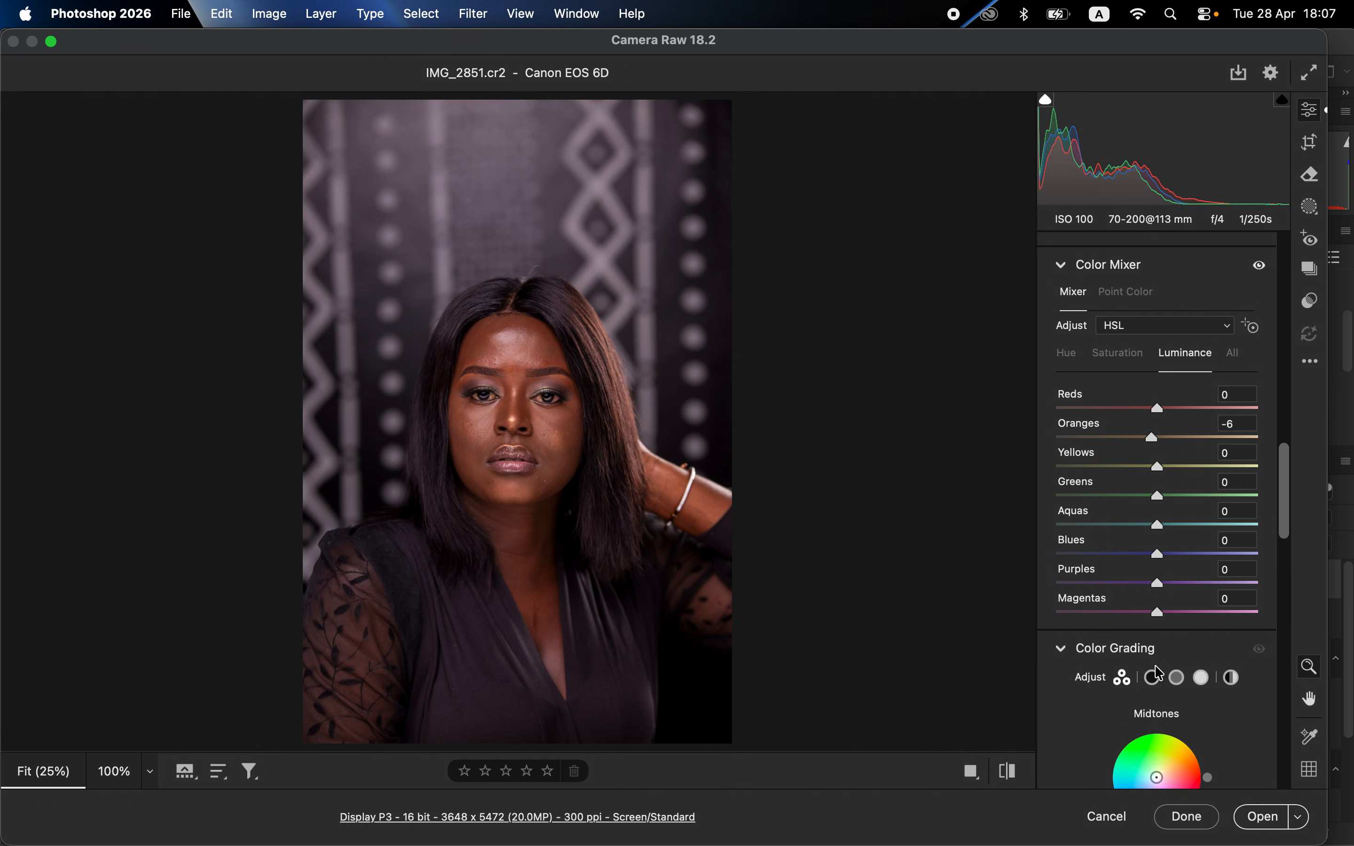
{"action": "scroll", "coordinate": [1159, 672], "scroll_direction": "down", "scroll_amount": 1}
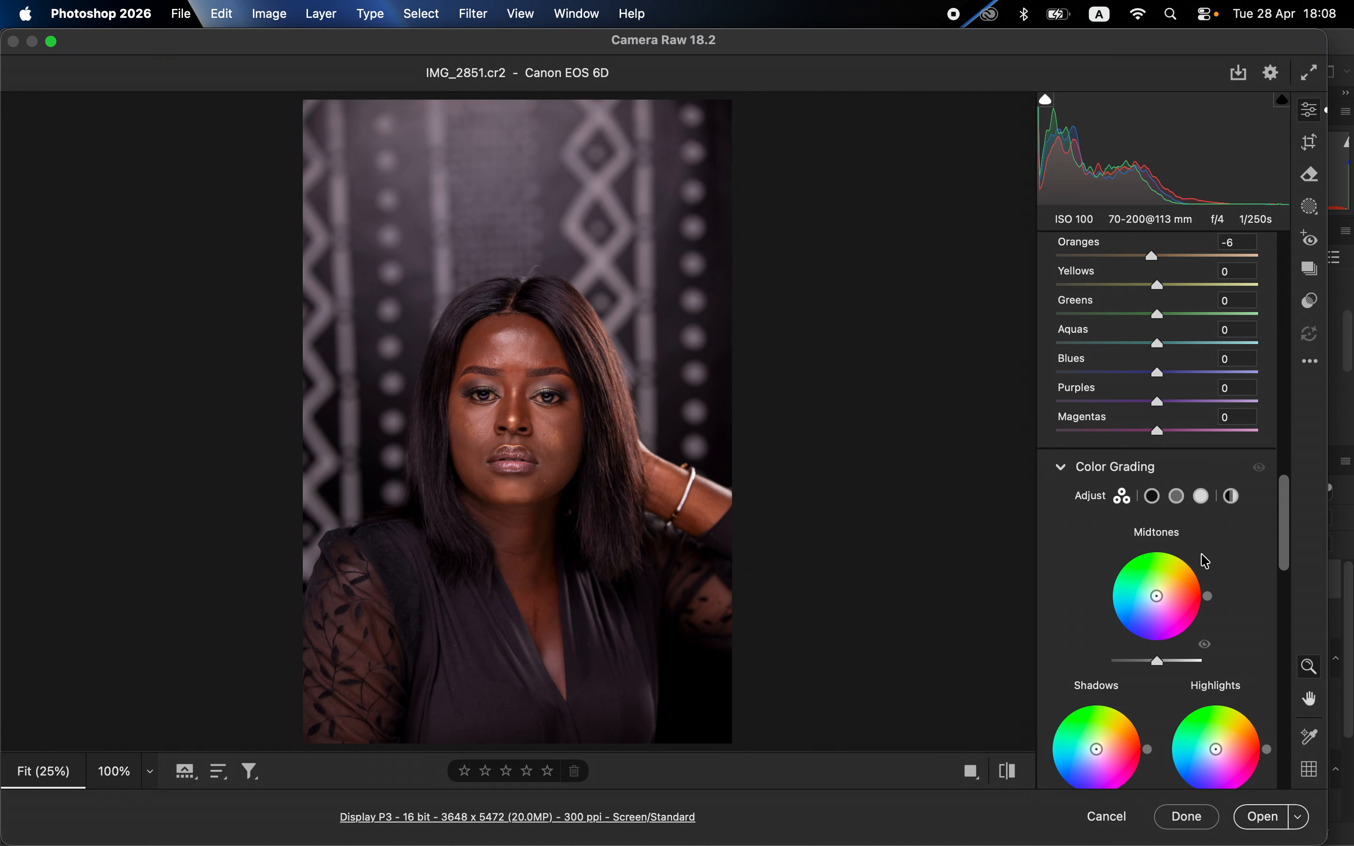
{"action": "scroll", "coordinate": [1205, 562], "scroll_direction": "down", "scroll_amount": 1}
{"action": "scroll", "coordinate": [1206, 561], "scroll_direction": "down", "scroll_amount": 2}
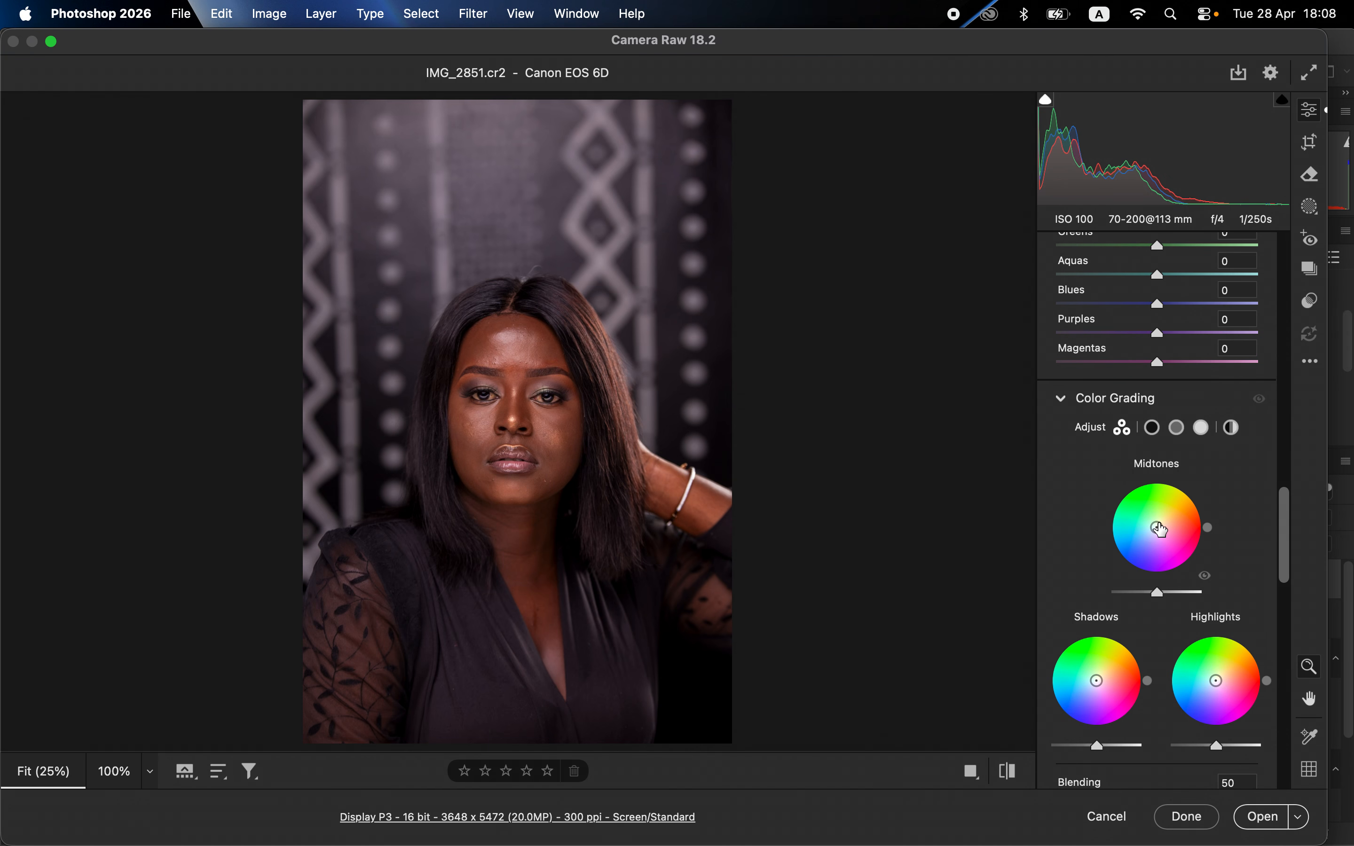
{"action": "left_click_drag", "start_coordinate": [1161, 528], "coordinate": [1158, 524]}
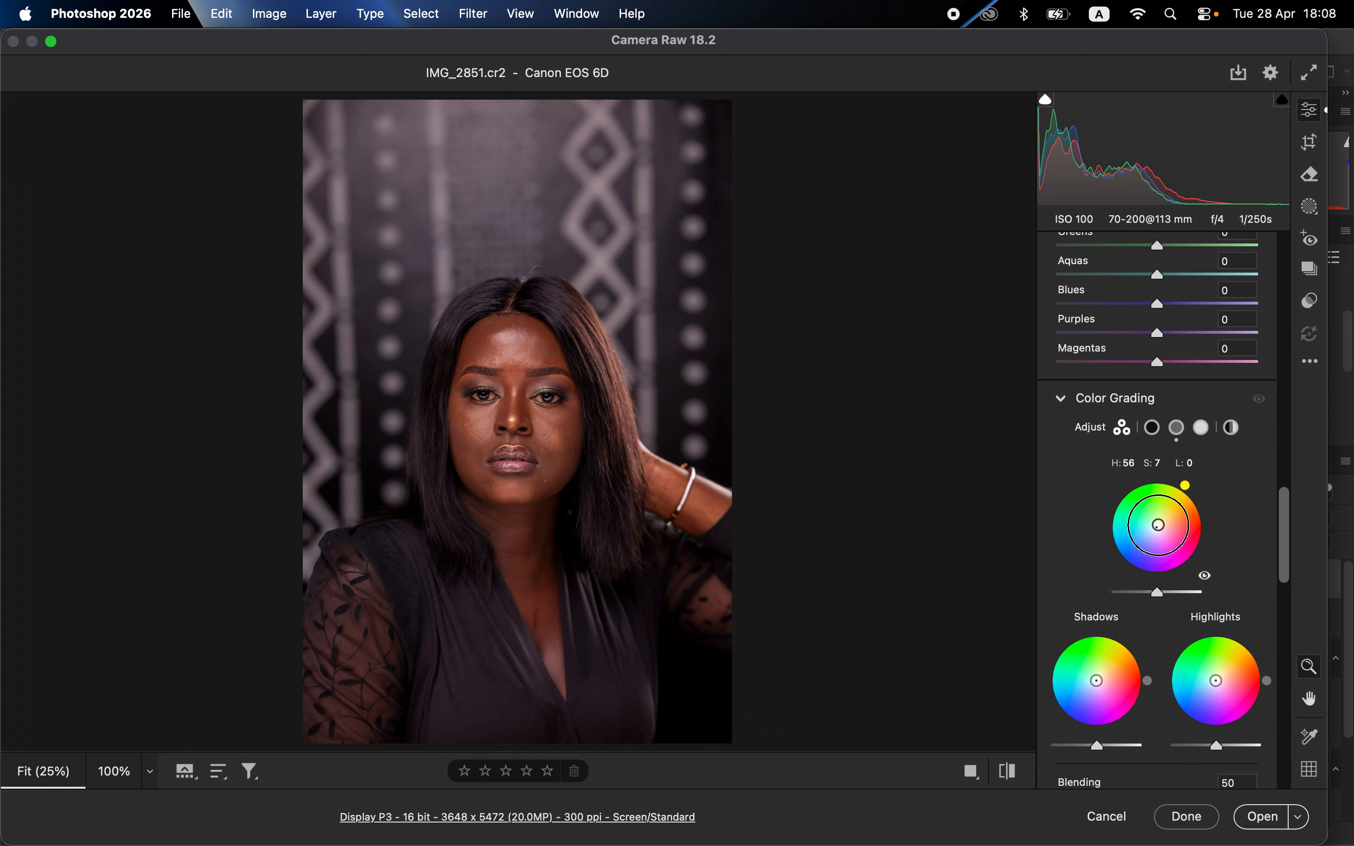
{"action": "left_click_drag", "start_coordinate": [1186, 486], "coordinate": [1196, 495]}
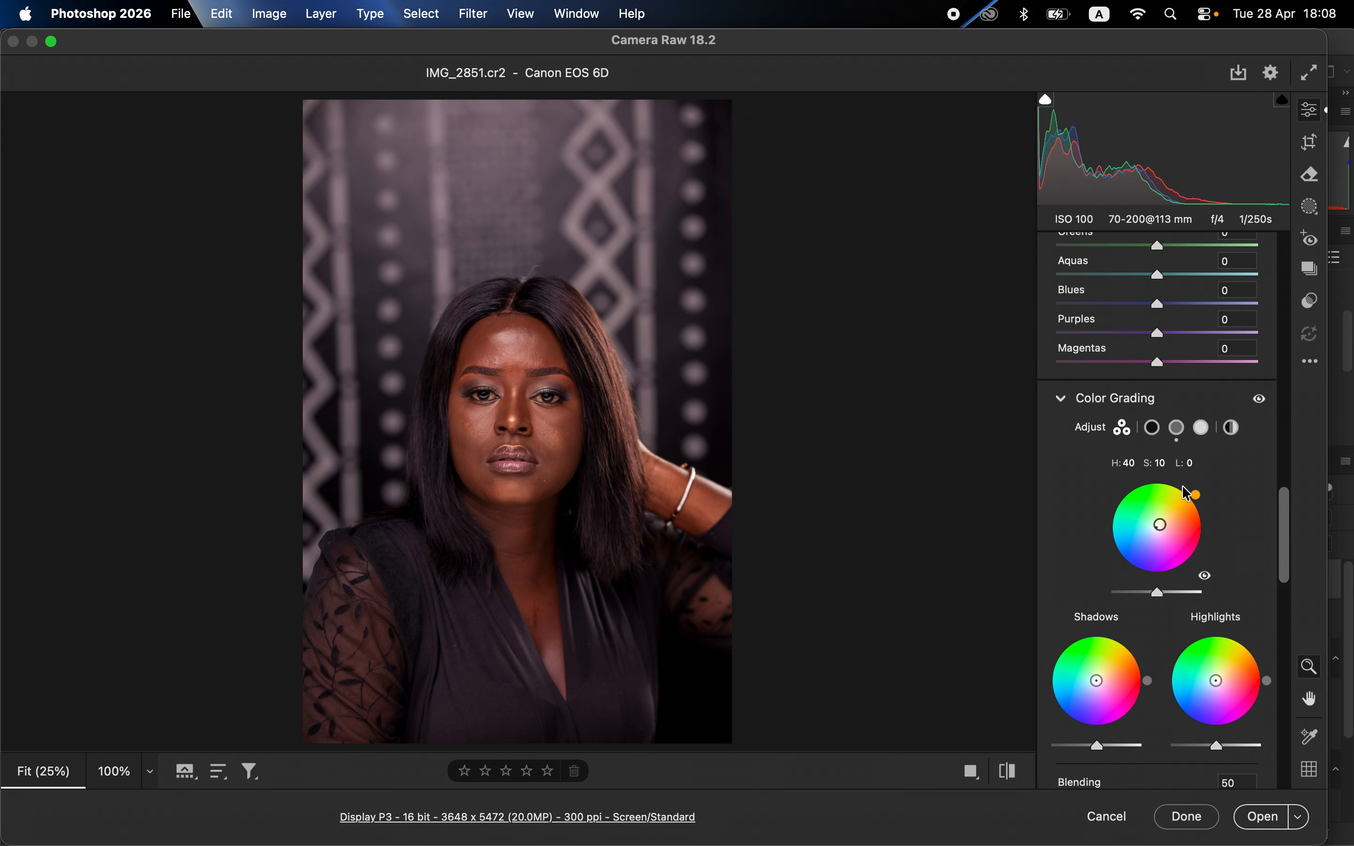
{"action": "mouse_move", "coordinate": [1161, 525]}
{"action": "left_mouse_down"}
{"action": "mouse_move", "coordinate": [1171, 515]}
{"action": "mouse_move", "coordinate": [1163, 523]}
{"action": "left_mouse_up"}
{"action": "left_click_drag", "start_coordinate": [1096, 681], "coordinate": [1092, 682]}
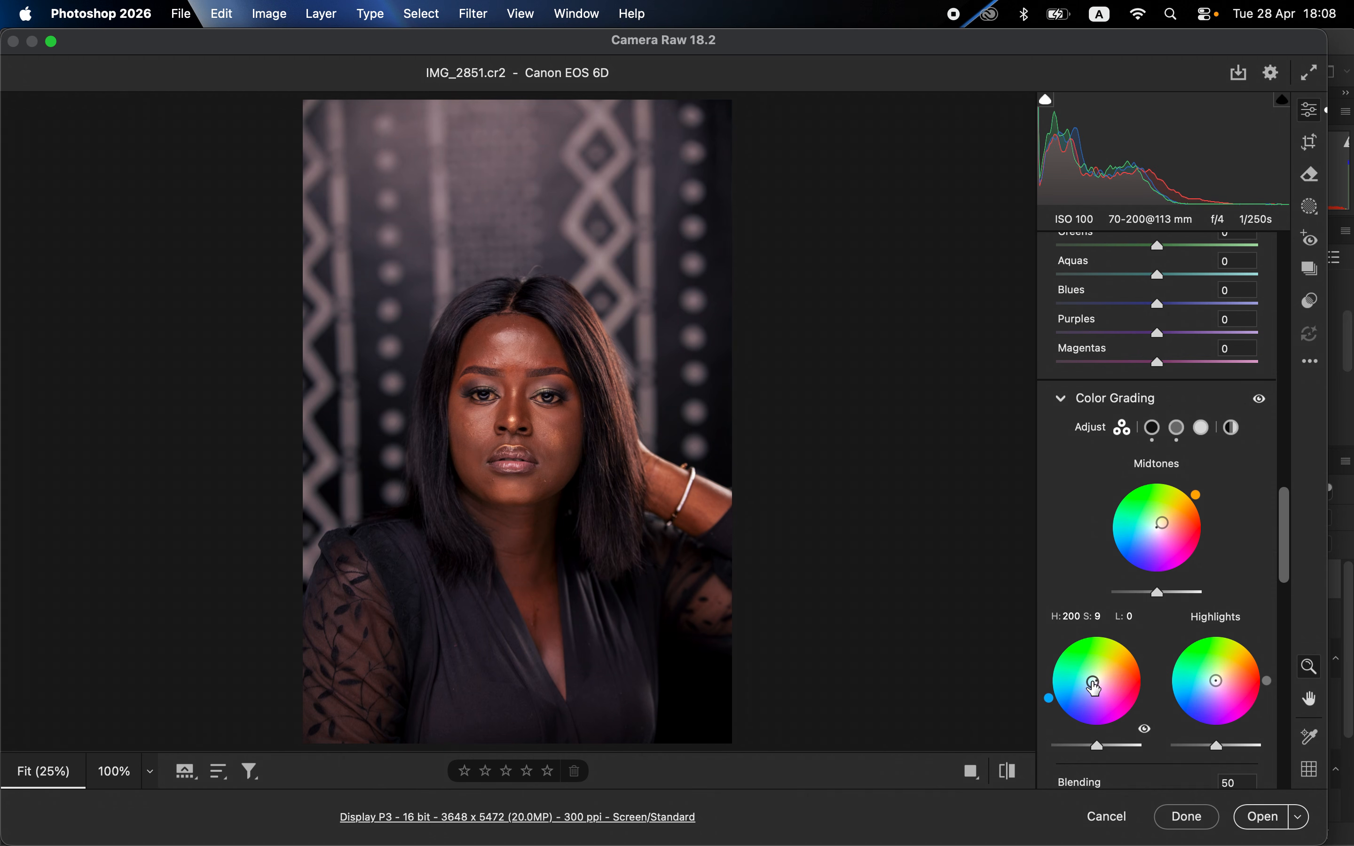
Toggle the Color Grading adjustments off and on to compare the portrait with and without them
{"action": "left_click", "coordinate": [1260, 400]}
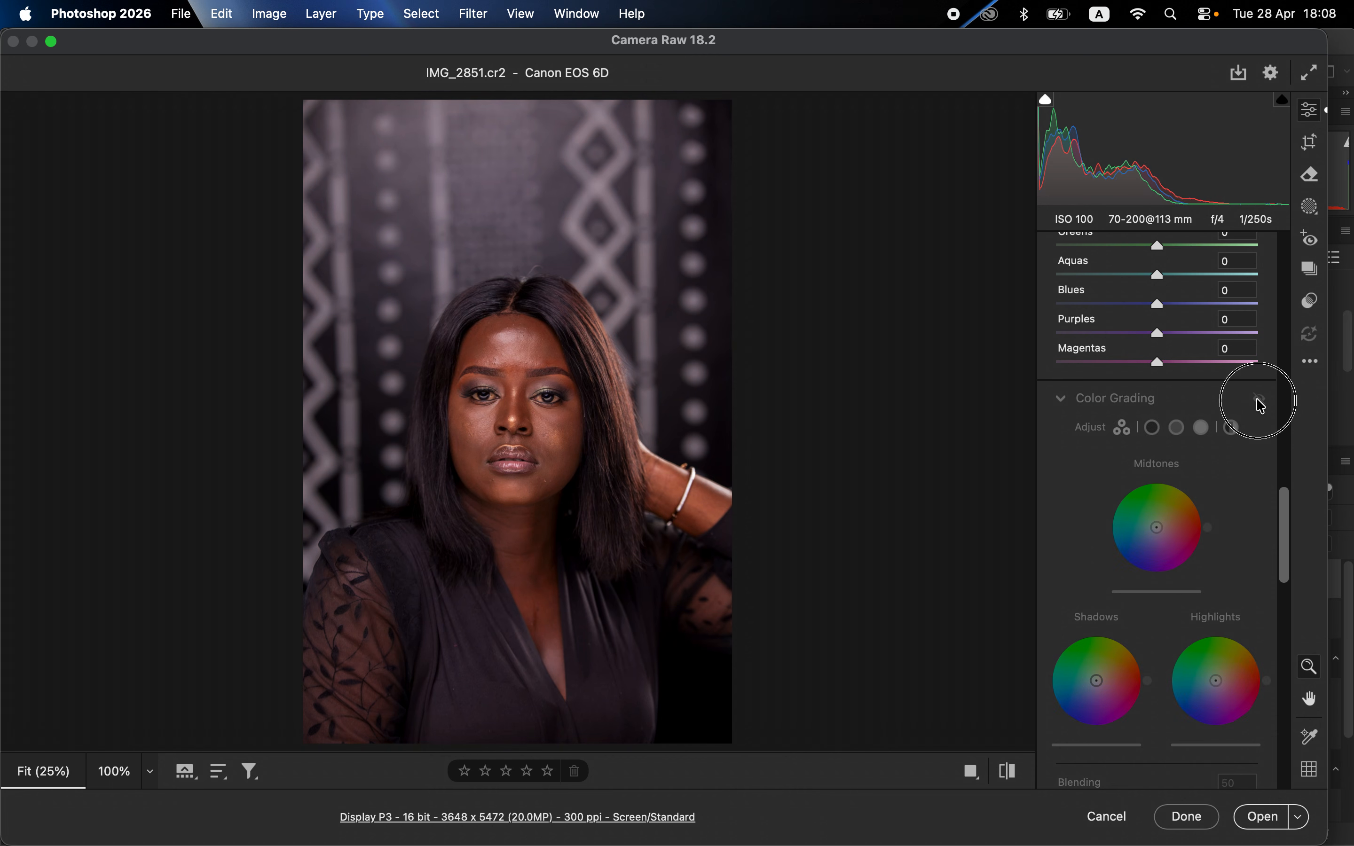
{"action": "left_click", "coordinate": [1260, 400]}
{"action": "left_click", "coordinate": [1260, 400]}
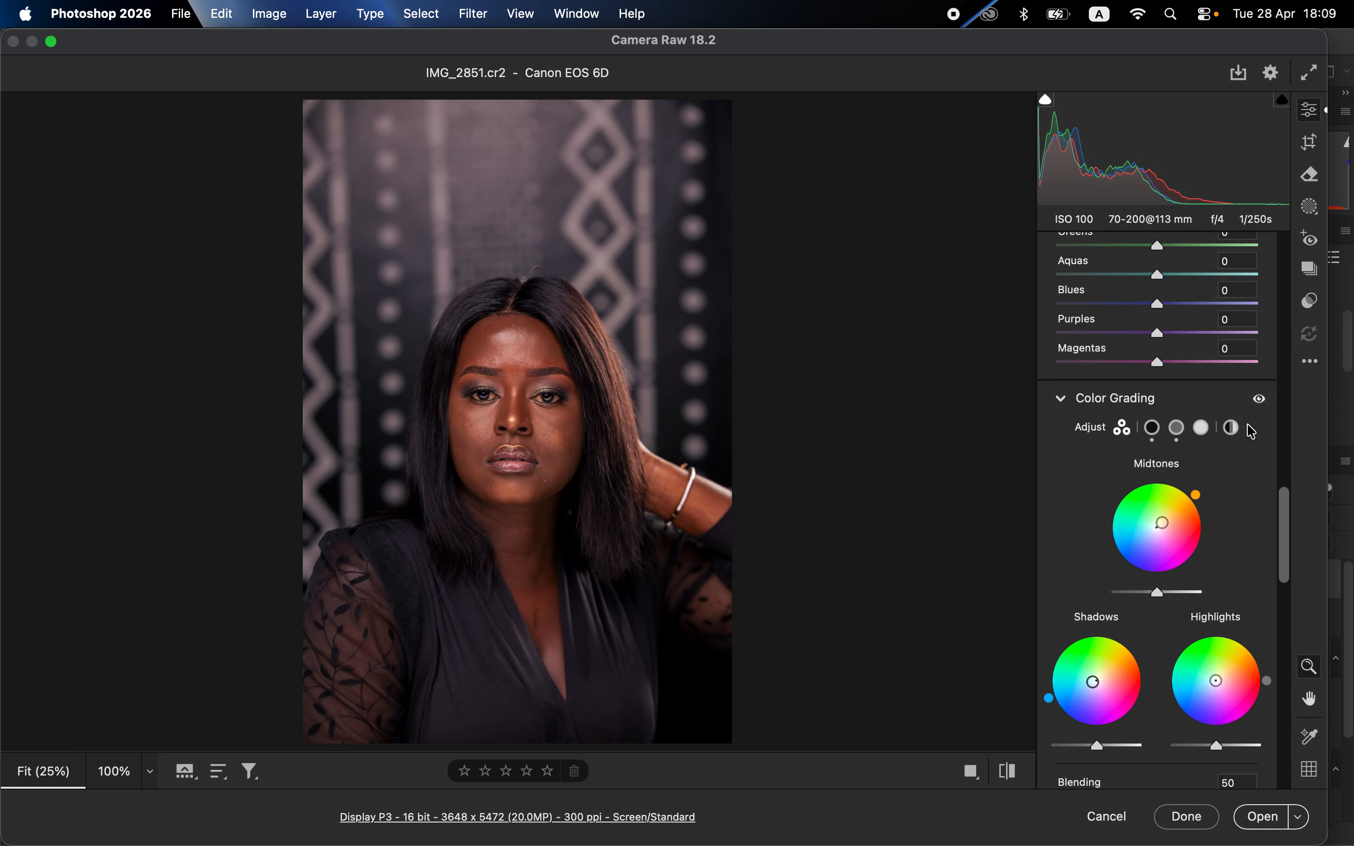
{"action": "left_click", "coordinate": [1260, 399]}
{"action": "left_click", "coordinate": [1262, 402]}
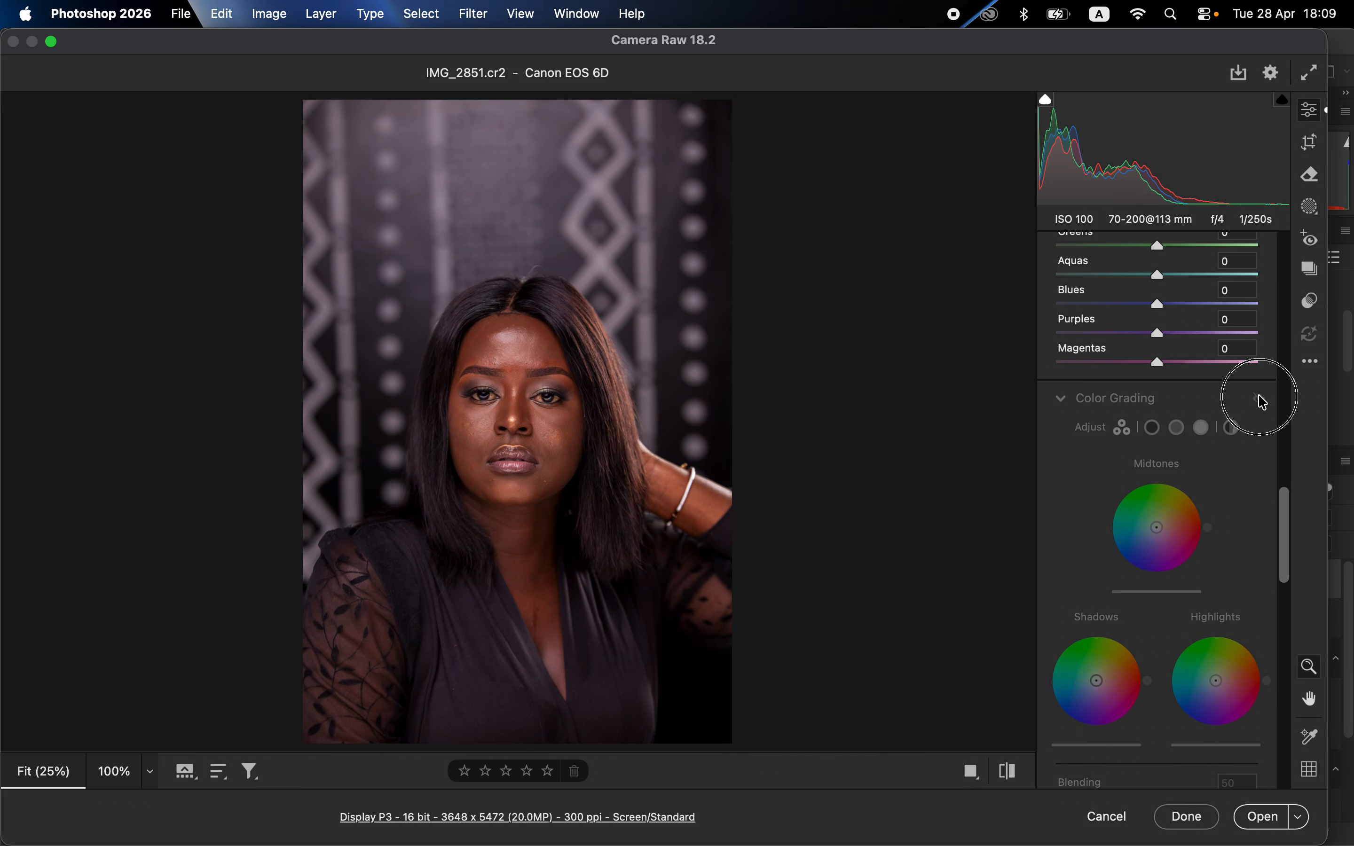
Compare the portrait once more with and without the Color Grading, leaving the grading enabled
{"action": "left_click", "coordinate": [1263, 401]}
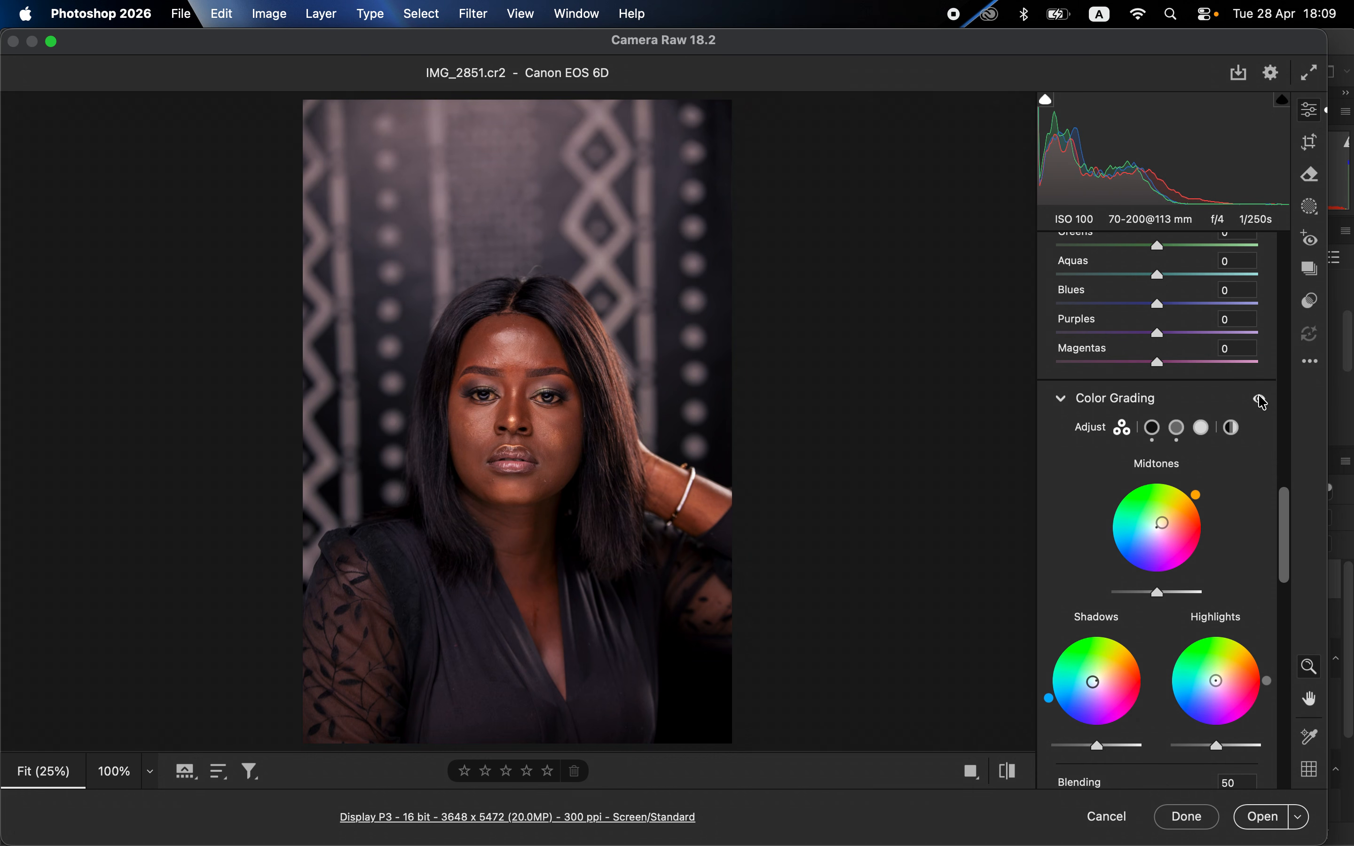
{"action": "left_click", "coordinate": [1263, 400]}
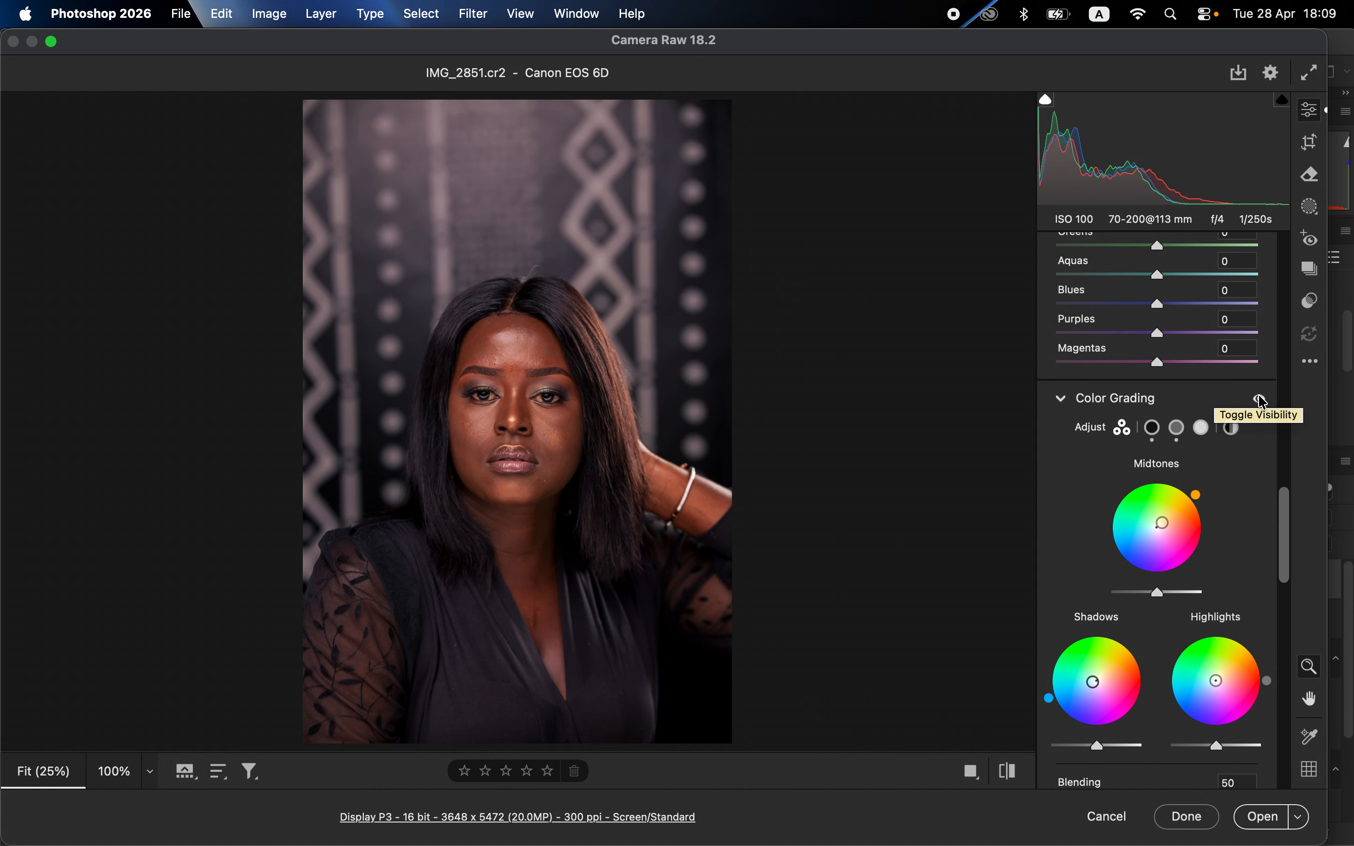
{"action": "left_click", "coordinate": [1262, 401]}
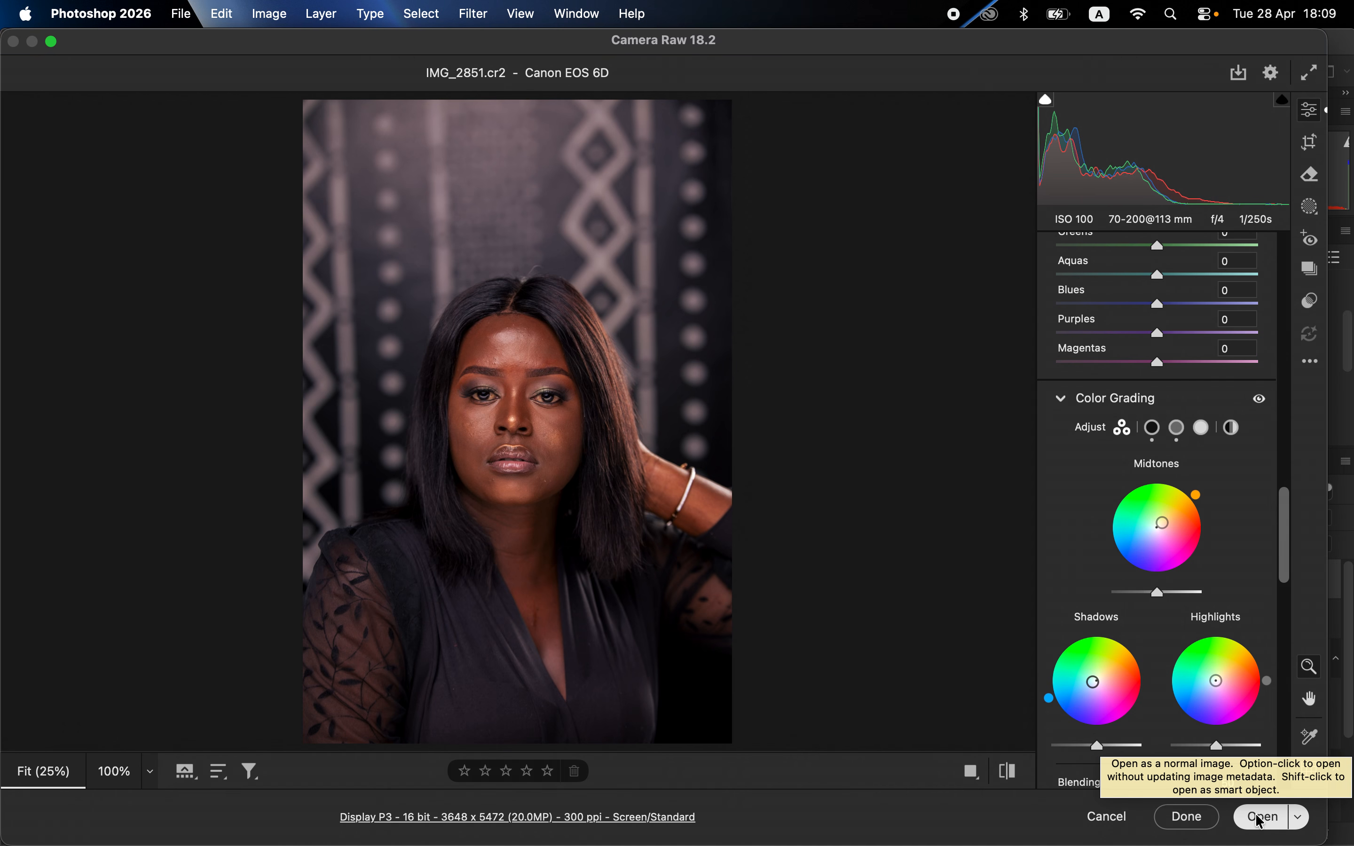
Open the raw edit as a normal image in Photoshop and add a Solid Color fill layer above the Background
{"action": "left_click", "coordinate": [1260, 818]}
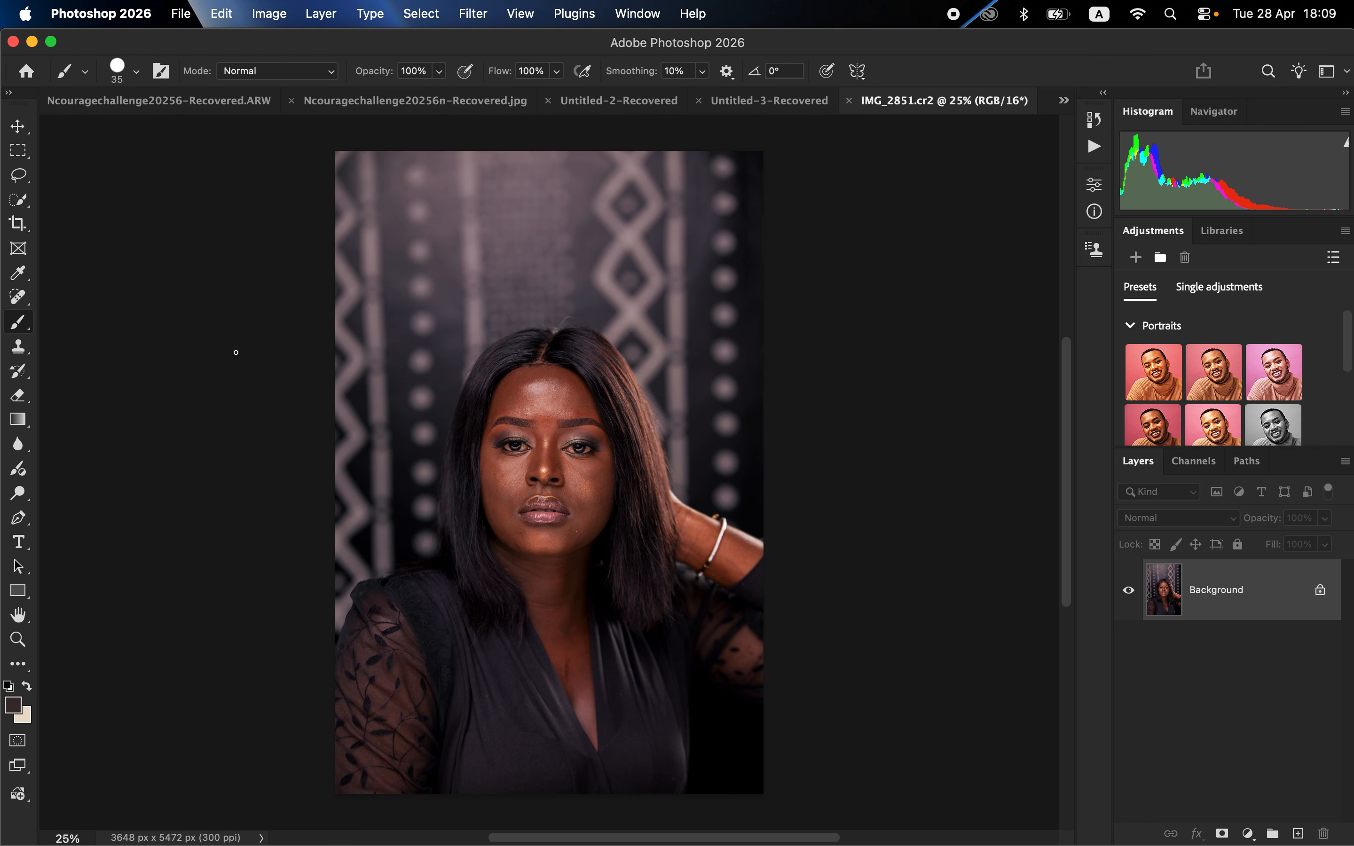
{"action": "left_click", "coordinate": [18, 175]}
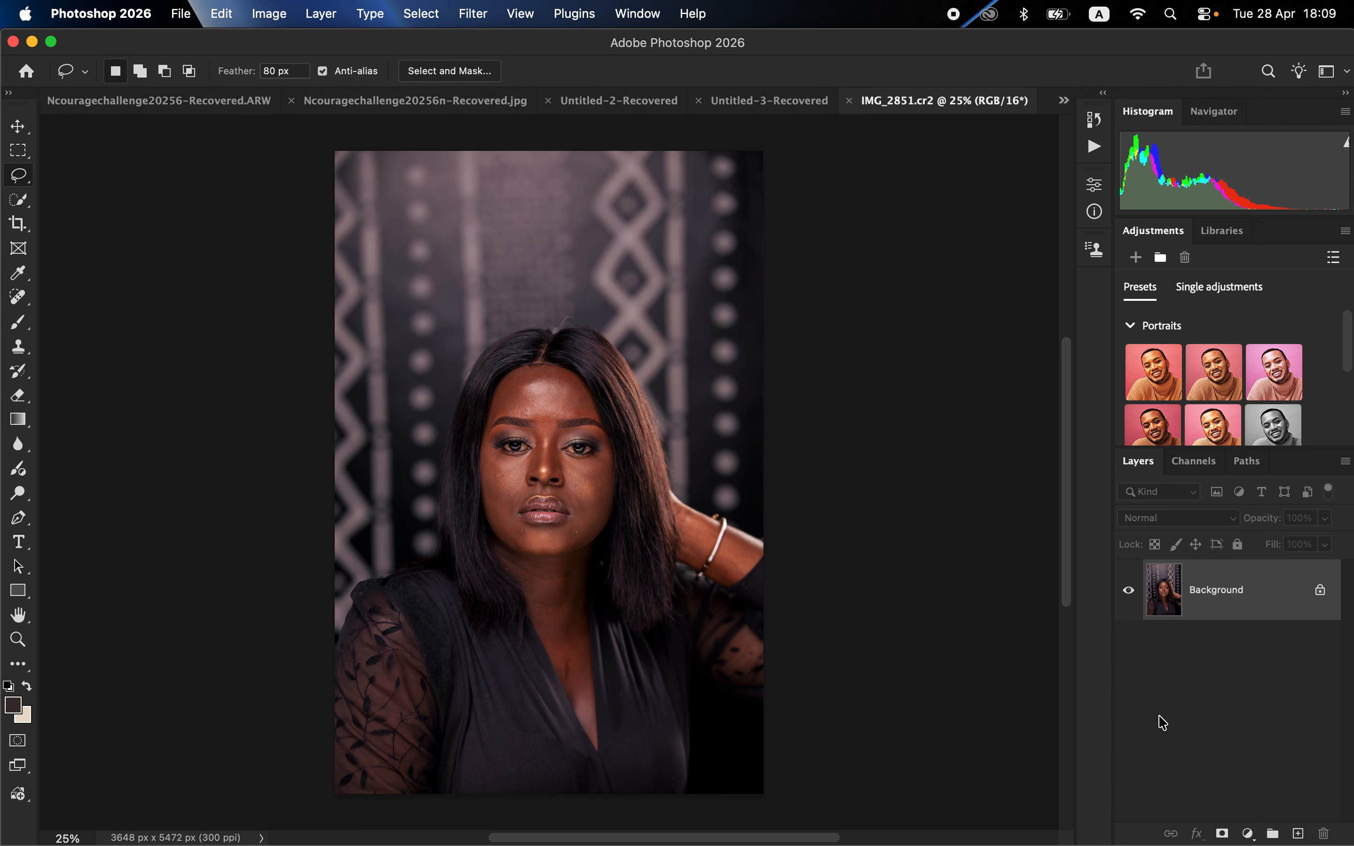
{"action": "left_click", "coordinate": [1248, 834]}
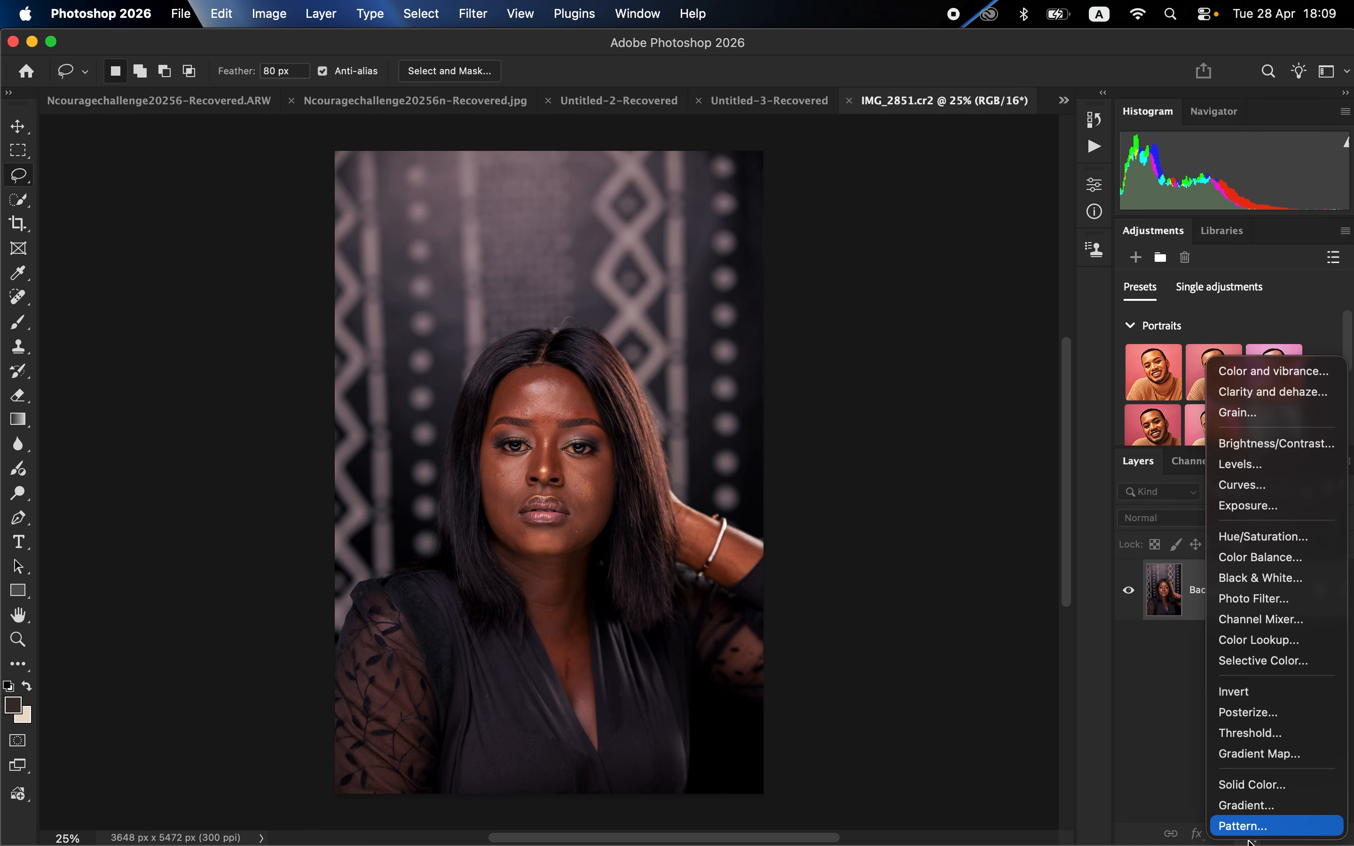
{"action": "left_click", "coordinate": [1252, 784]}
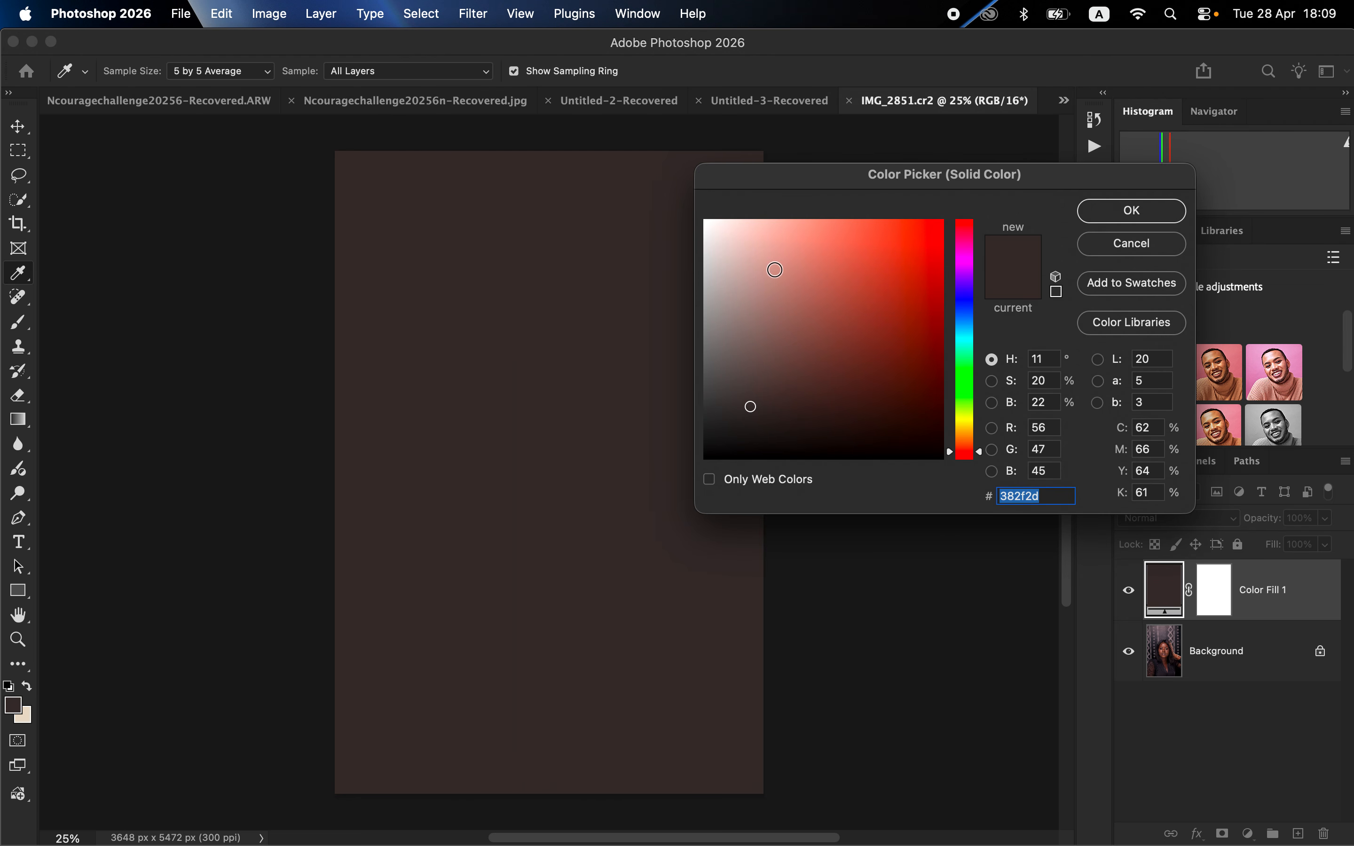
{"action": "left_click", "coordinate": [1150, 243]}
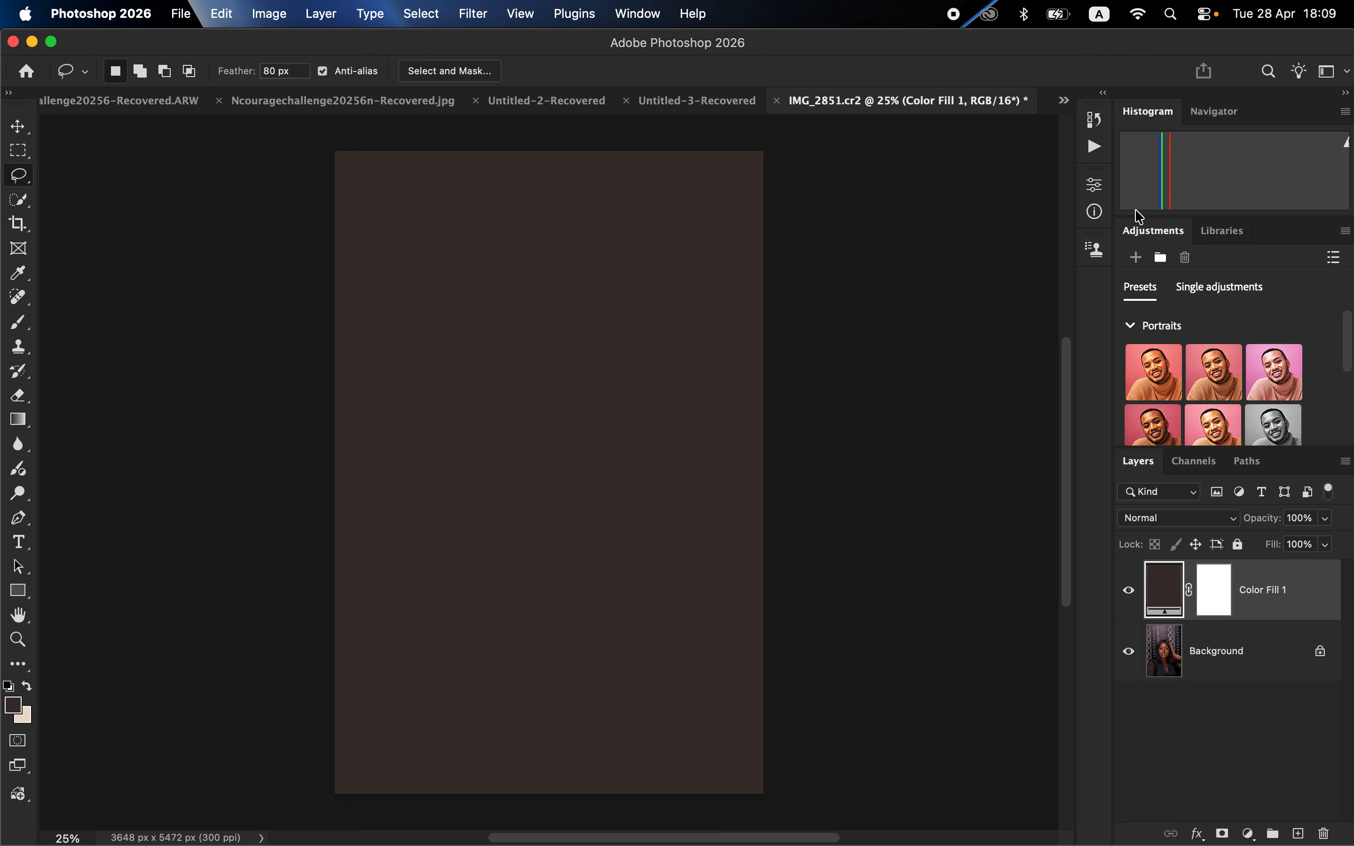
Hide the fill layer and recolor it to the skin tone #6f3b29 sampled at the temple beside the eye
{"action": "left_click", "coordinate": [1130, 594]}
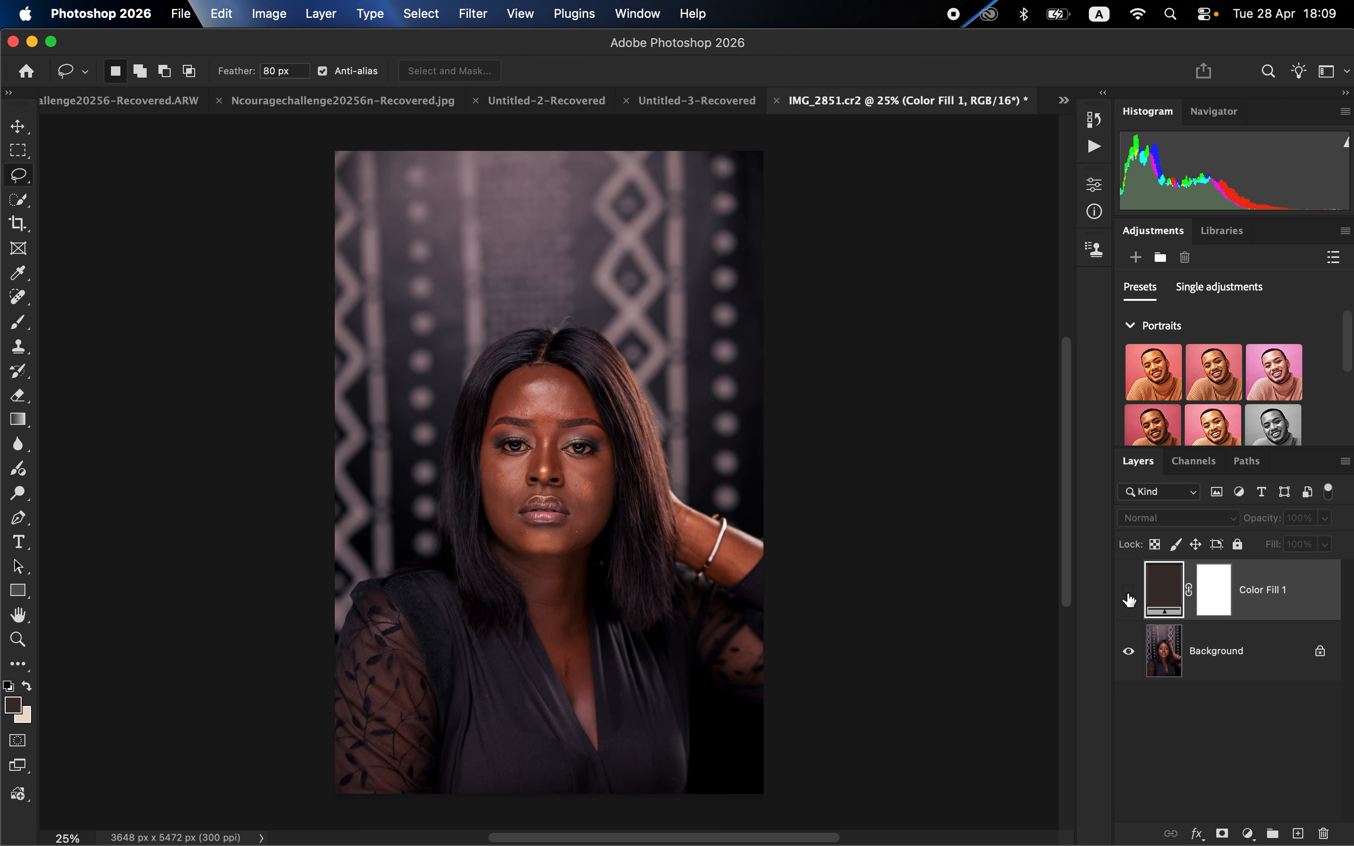
{"action": "double_click", "coordinate": [1166, 589]}
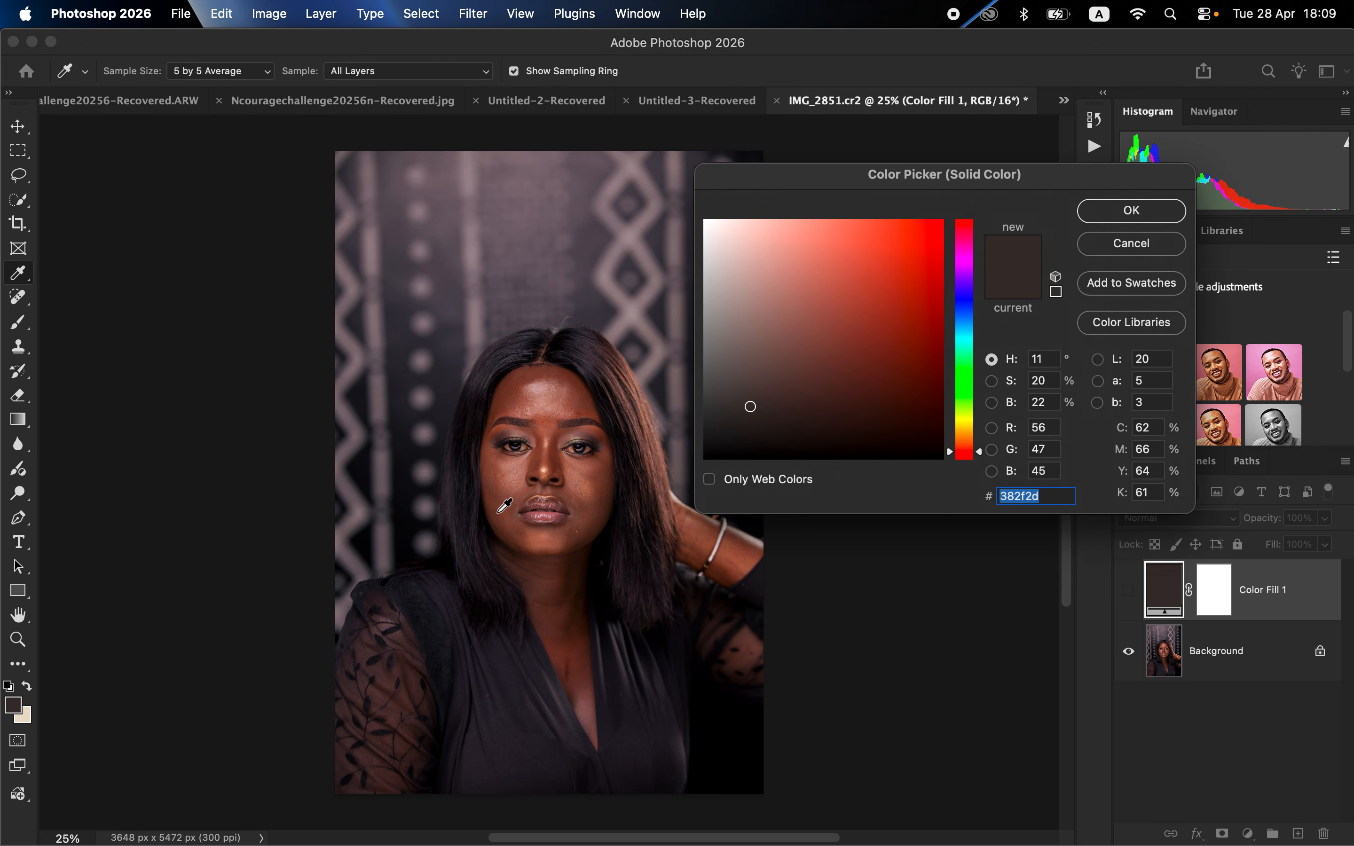
{"action": "scroll", "coordinate": [504, 505], "scroll_direction": "up", "scroll_amount": 5}
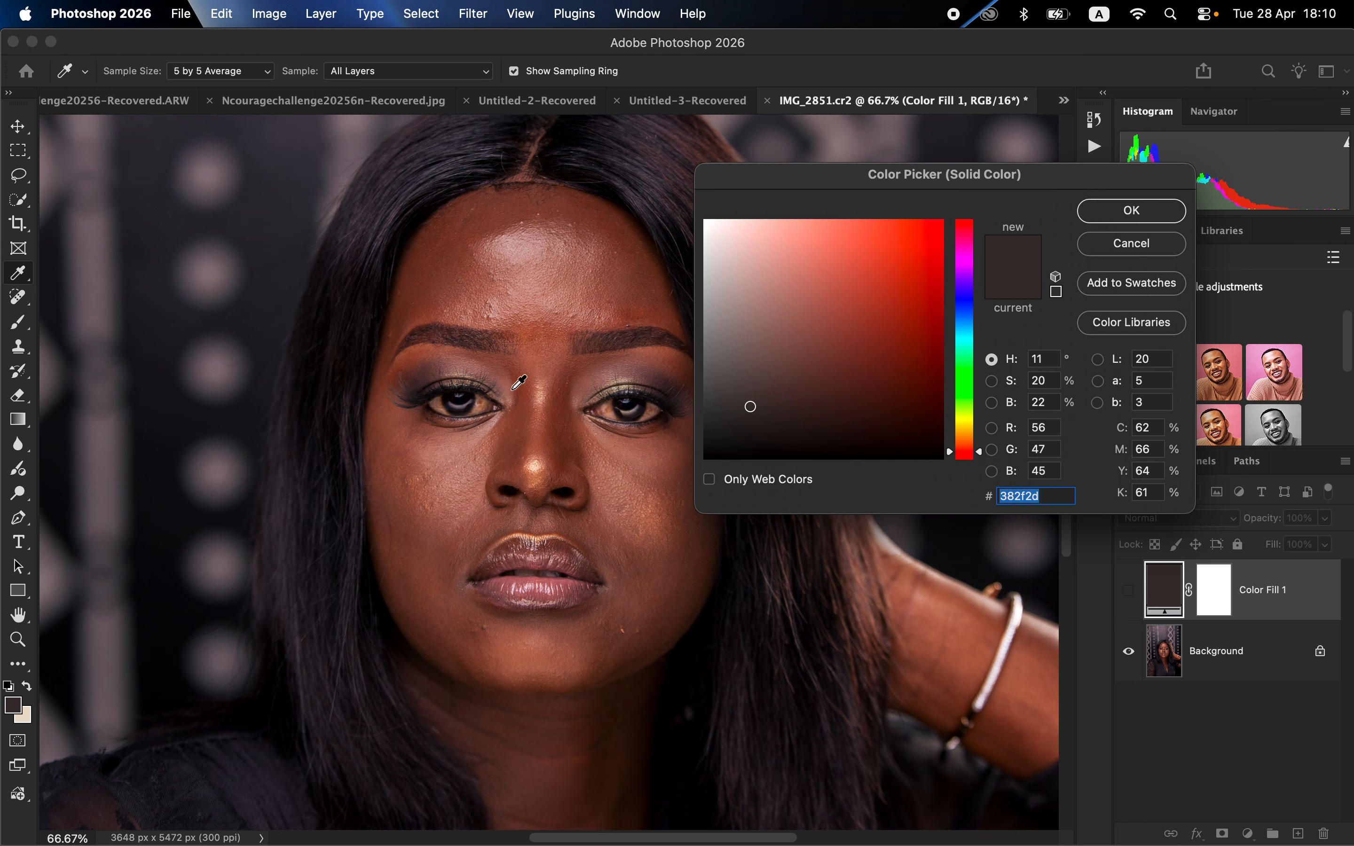
{"action": "left_click", "coordinate": [380, 384]}
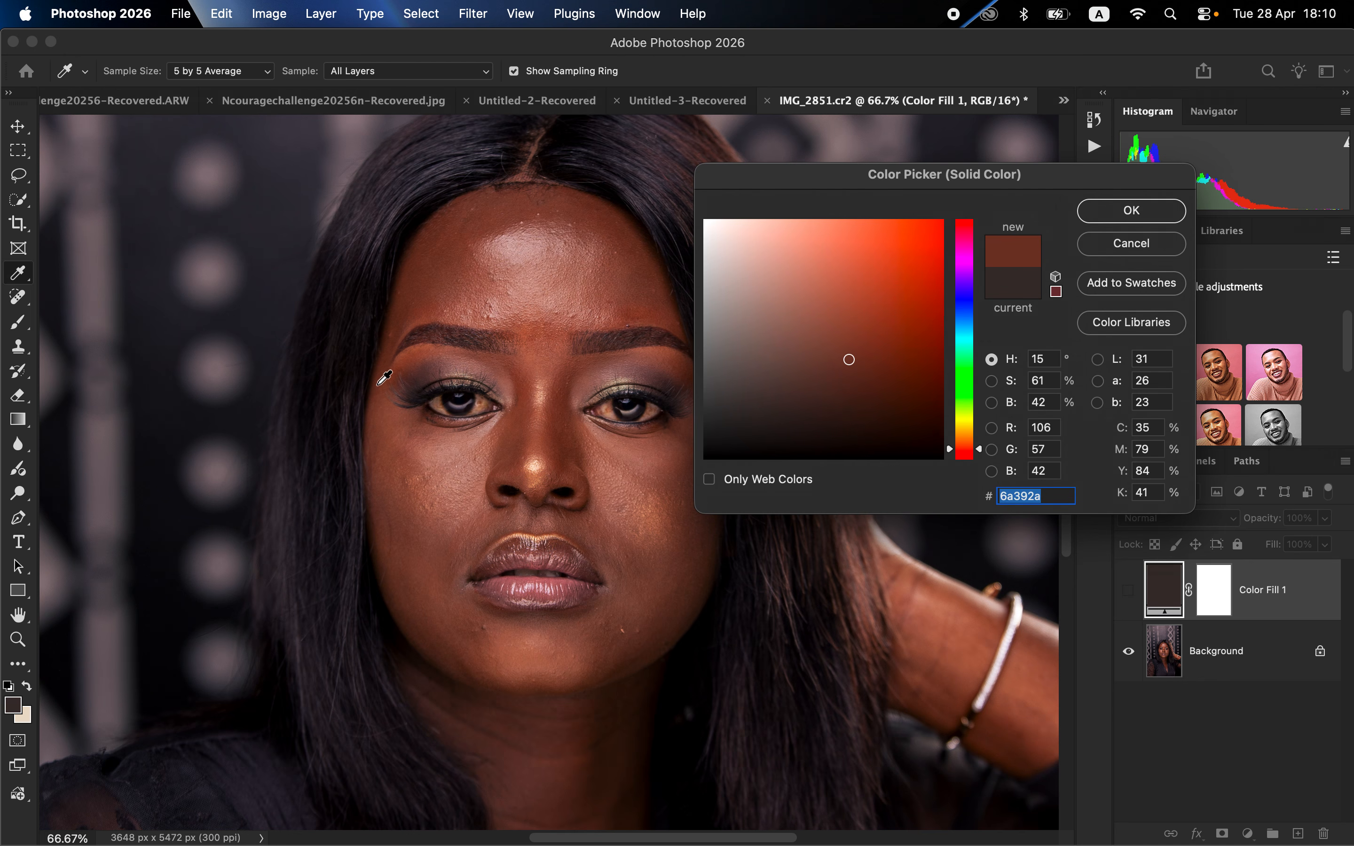
{"action": "left_click", "coordinate": [381, 385]}
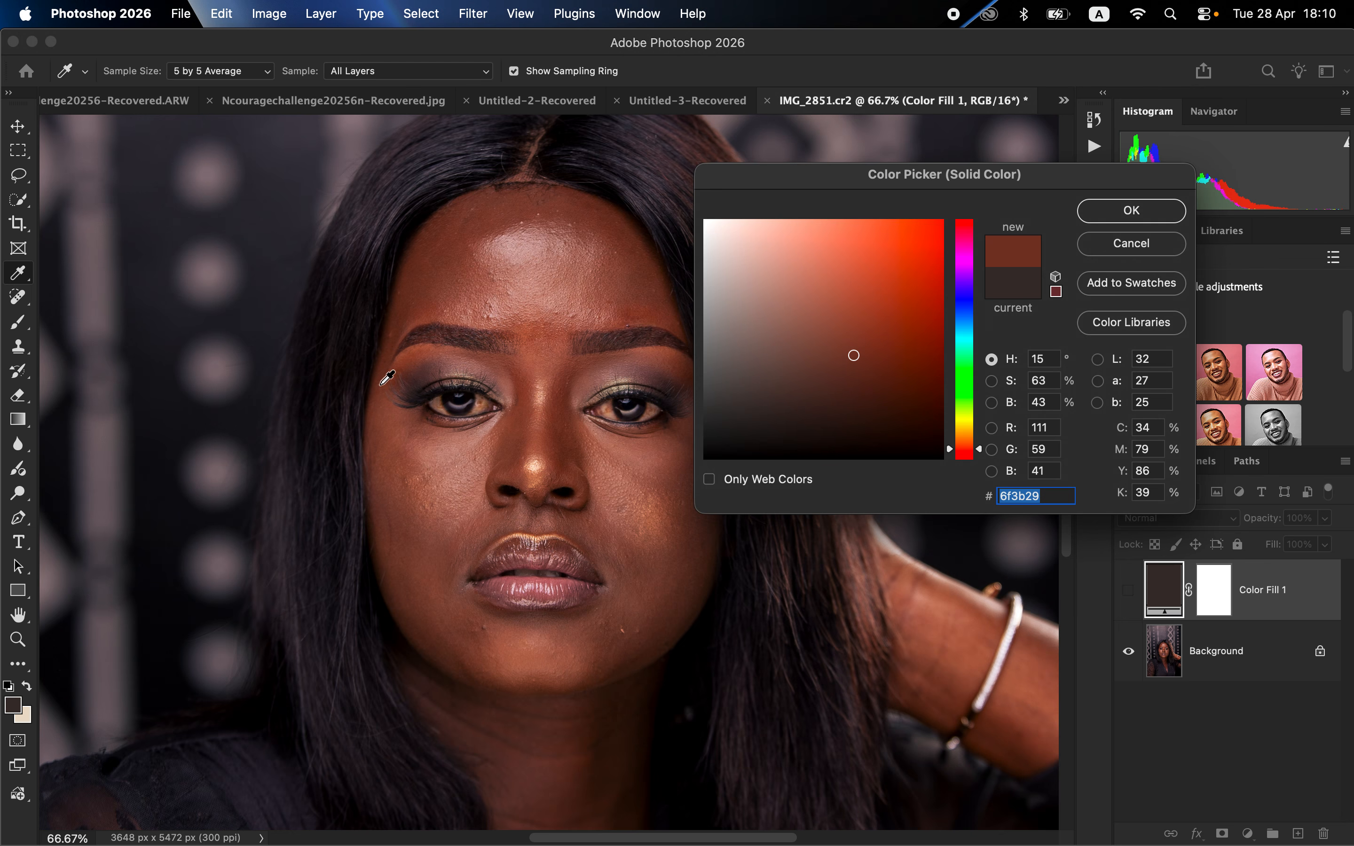
{"action": "left_click", "coordinate": [1162, 216]}
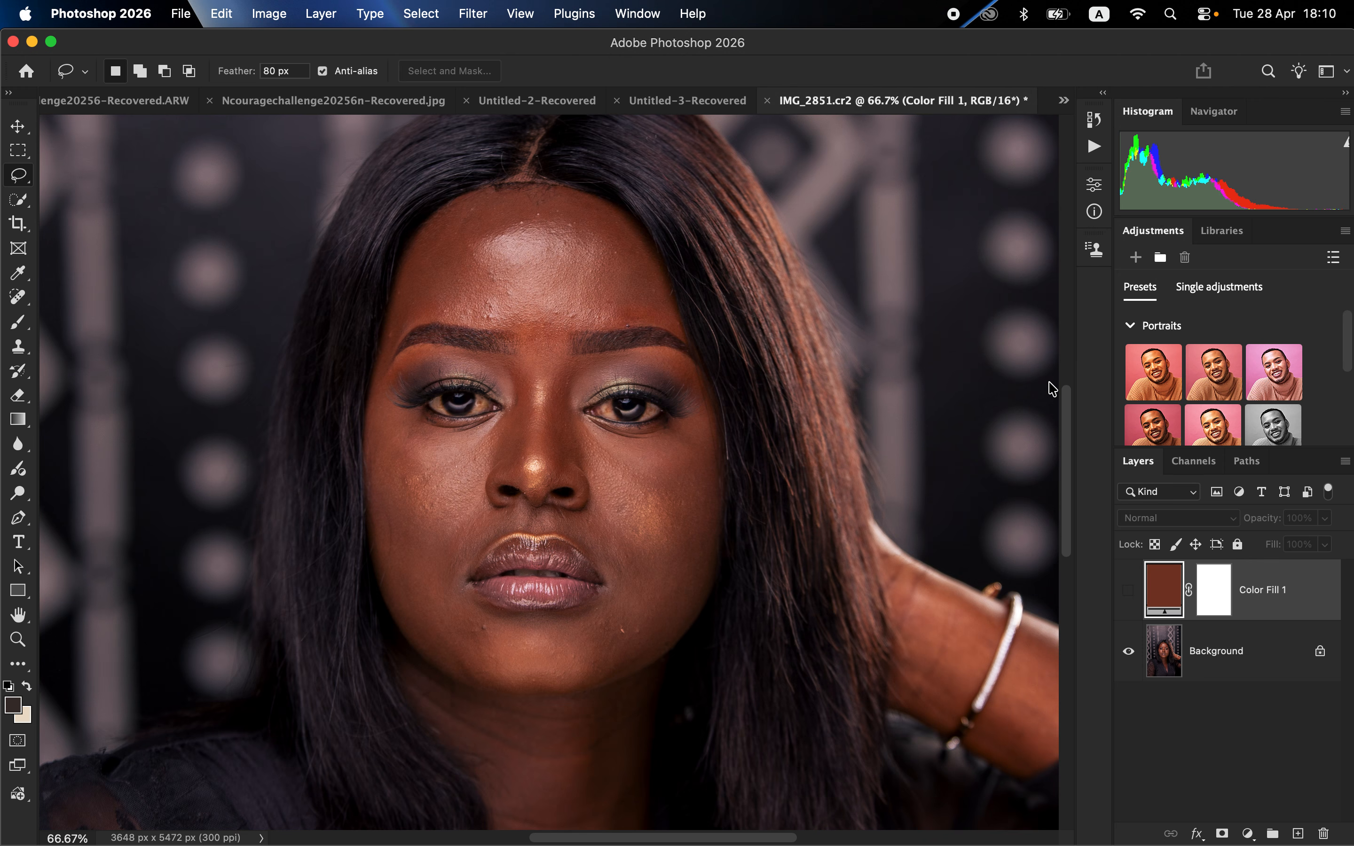
Show the fill layer in Color blend mode and invert its mask to black
{"action": "left_click", "coordinate": [1129, 590]}
{"action": "left_click", "coordinate": [1157, 523]}
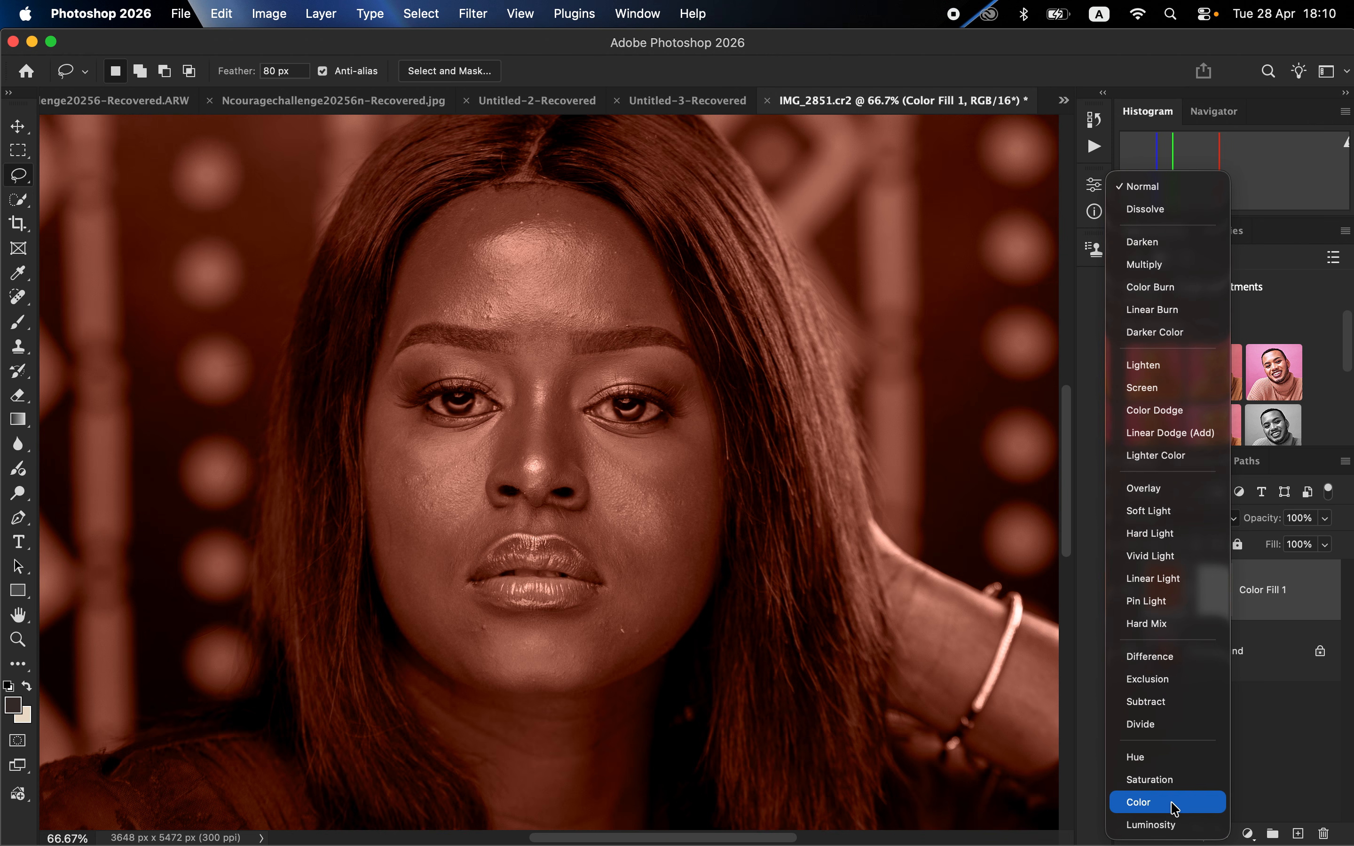
{"action": "left_click", "coordinate": [1175, 809]}
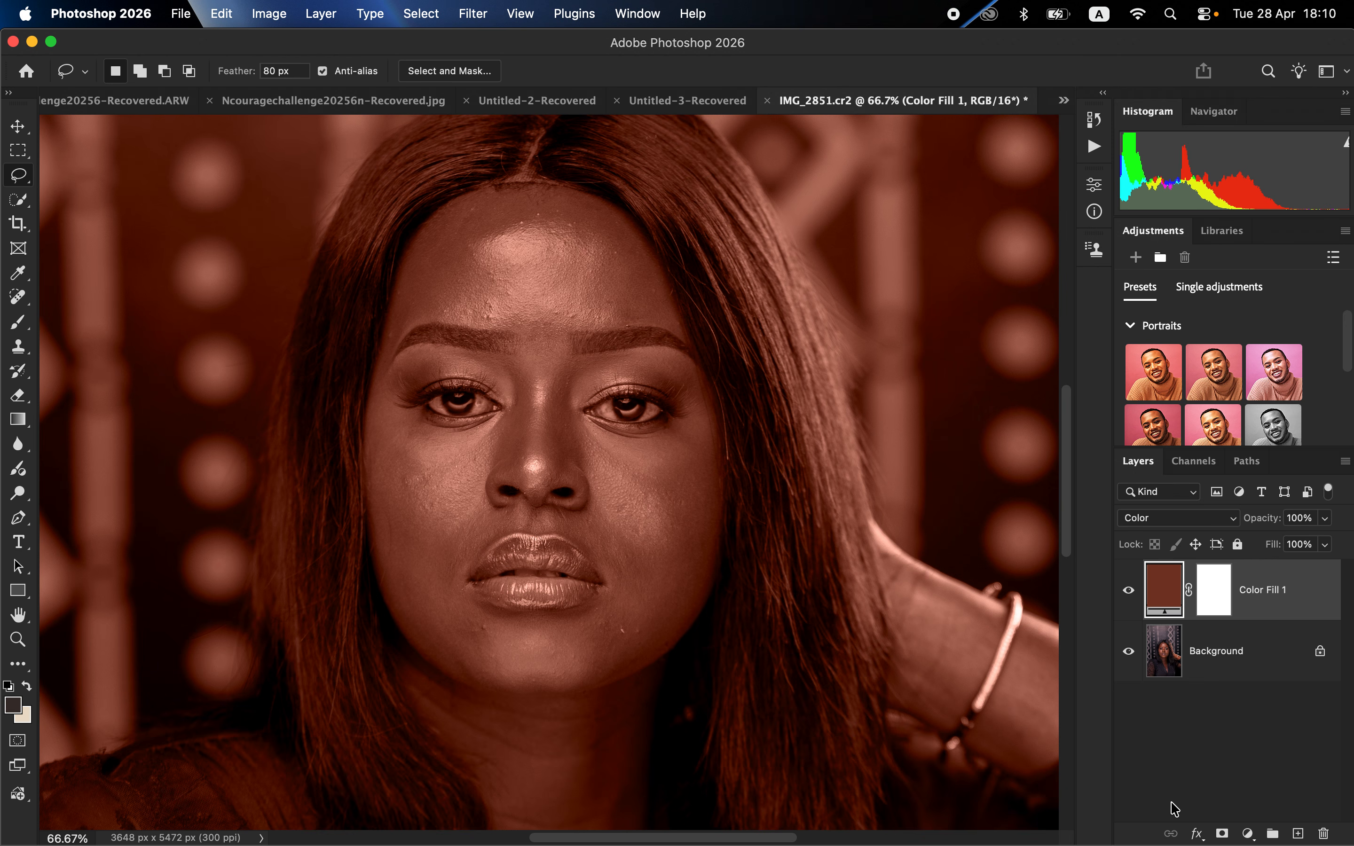
{"action": "left_click", "coordinate": [1214, 599]}
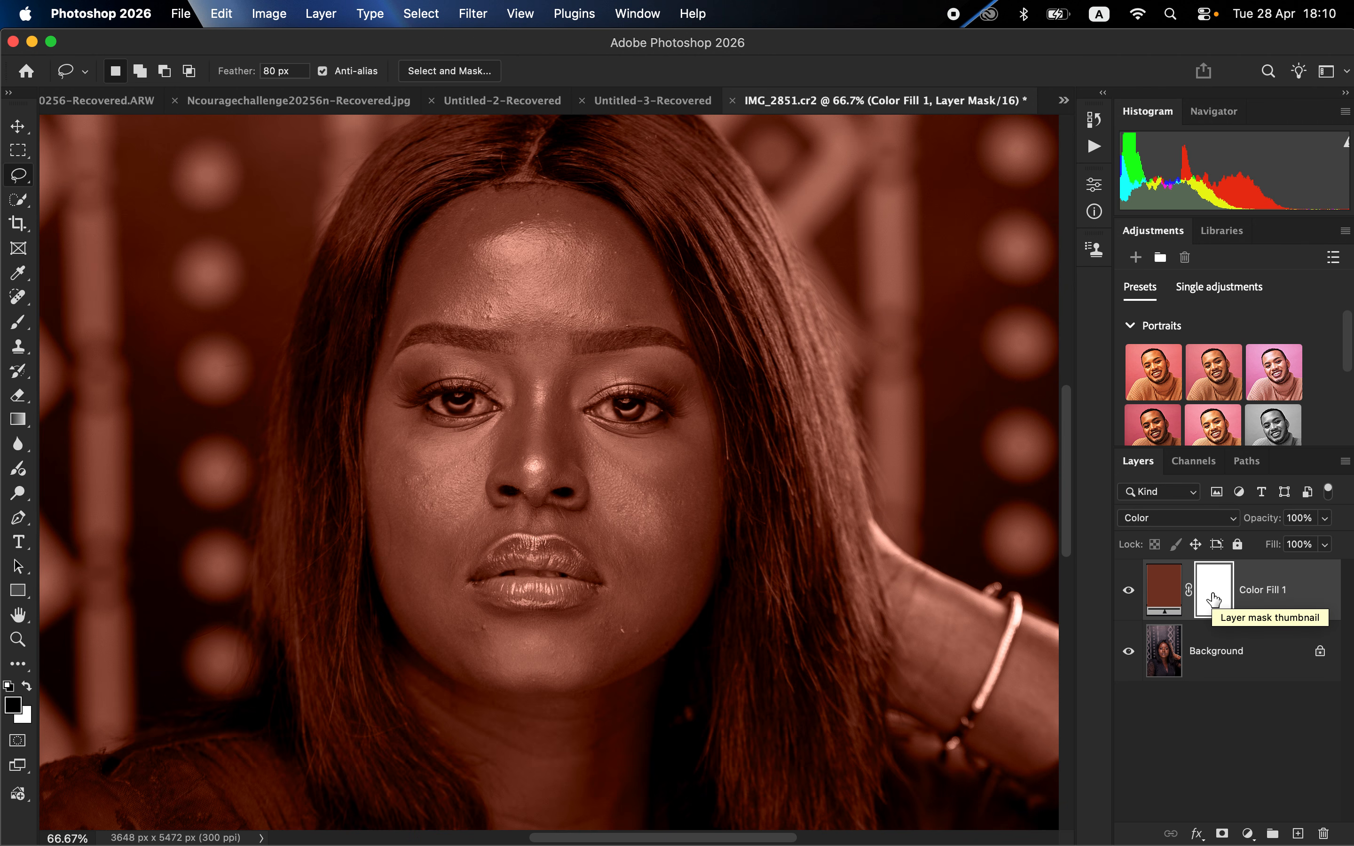
{"action": "key", "text": "super+i"}
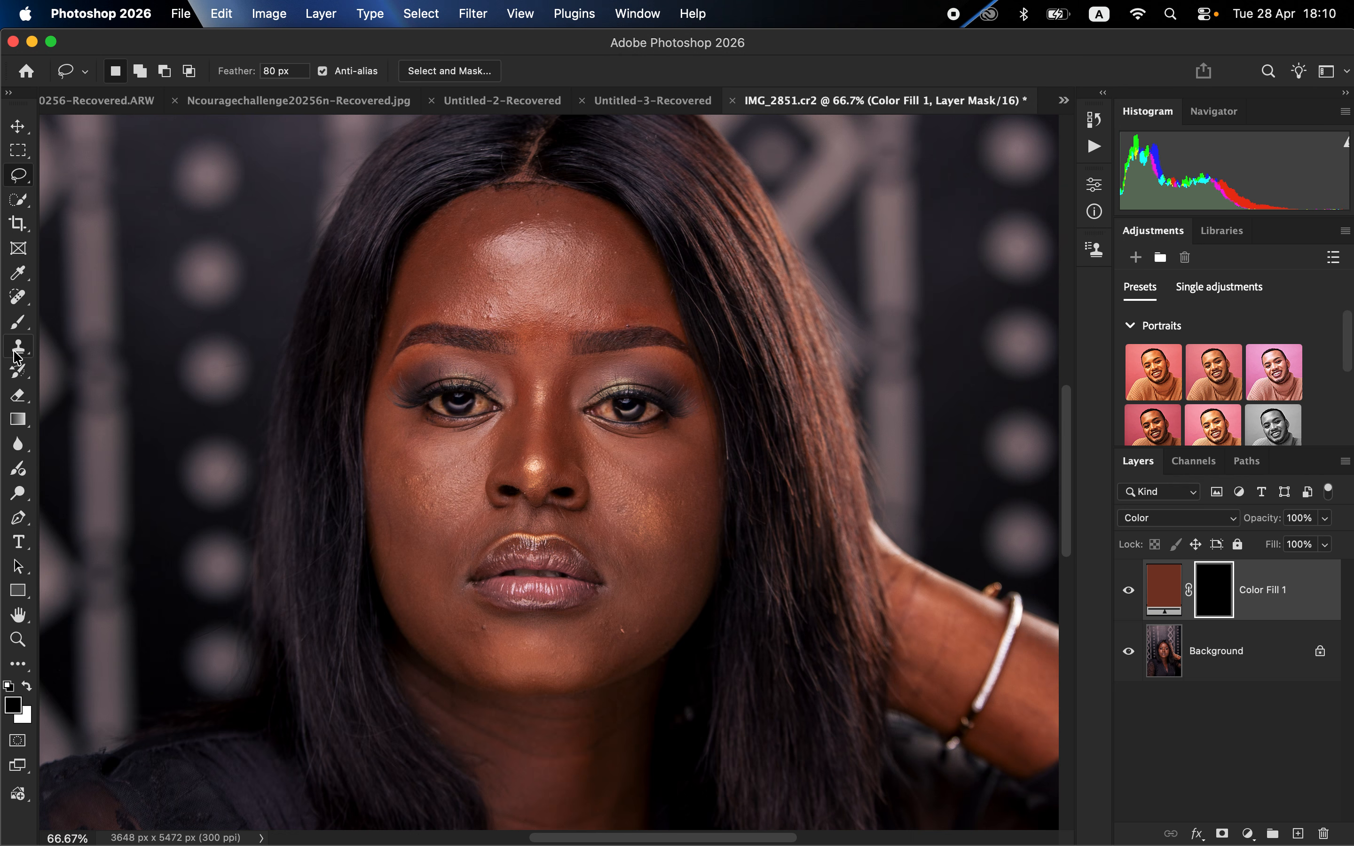
Set up the Brush with the Soft Round tip and white as the foreground color
{"action": "left_click", "coordinate": [17, 328]}
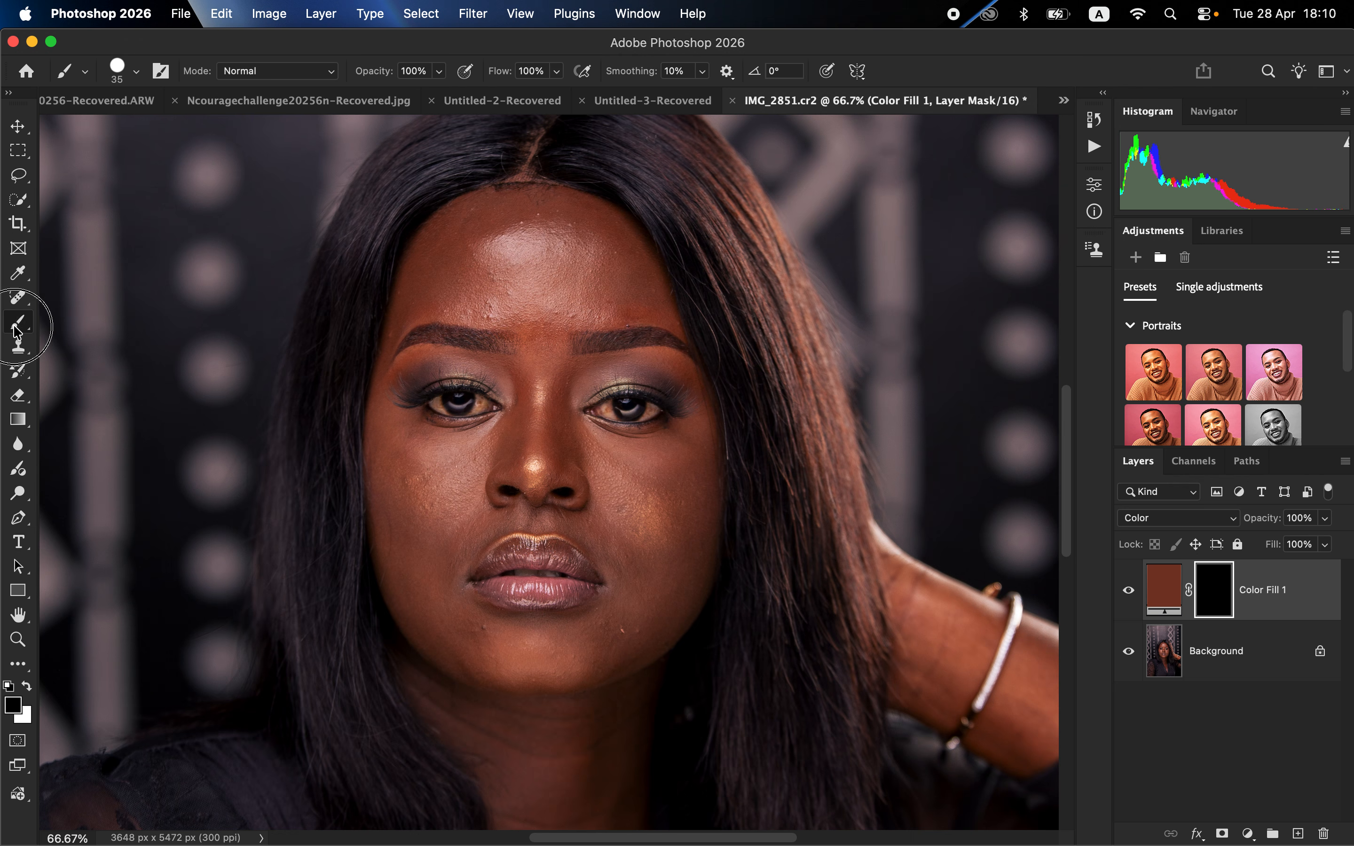
{"action": "left_click", "coordinate": [136, 71]}
{"action": "left_click", "coordinate": [131, 312]}
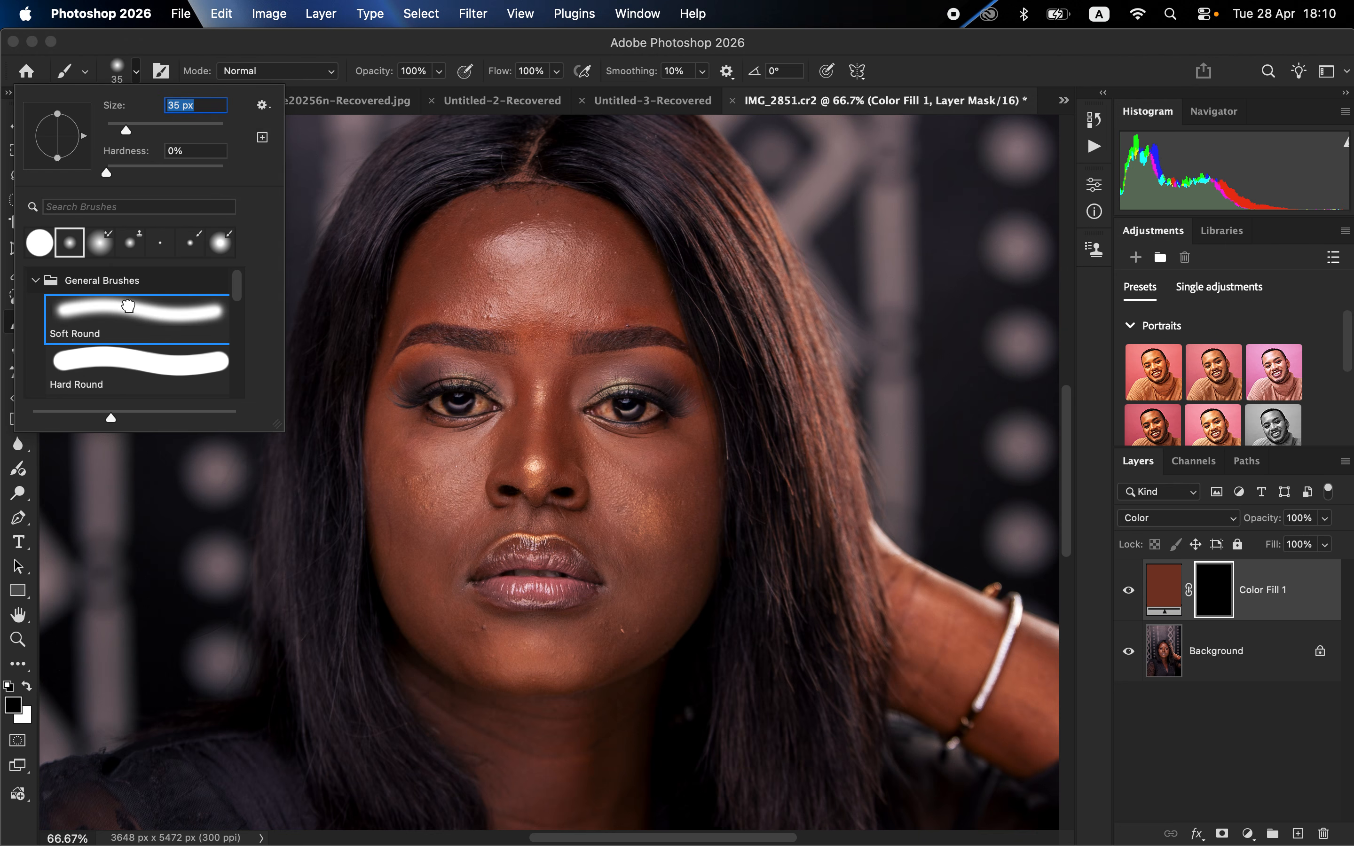
{"action": "left_click", "coordinate": [292, 51]}
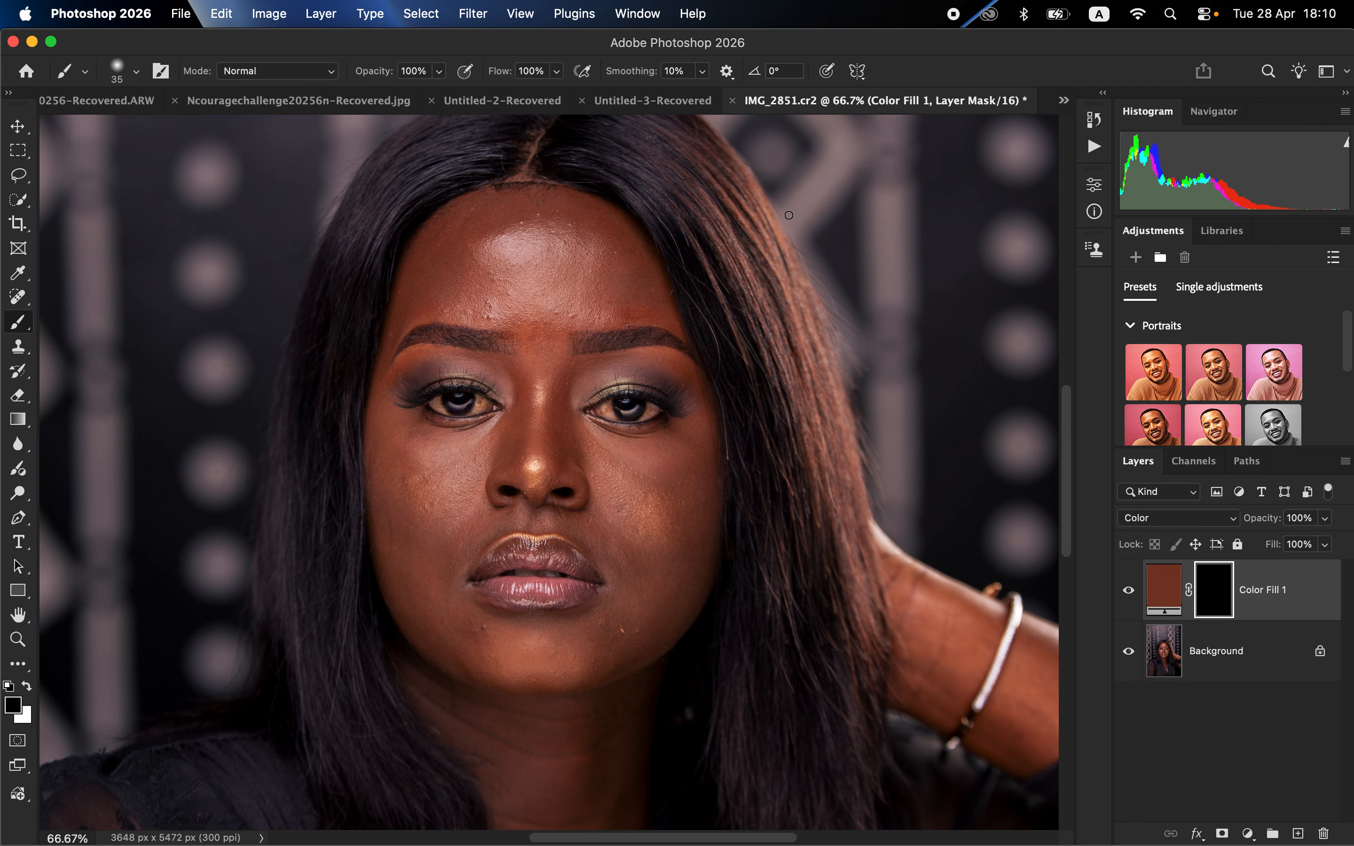
{"action": "scroll", "coordinate": [188, 585], "scroll_direction": "down", "scroll_amount": 3}
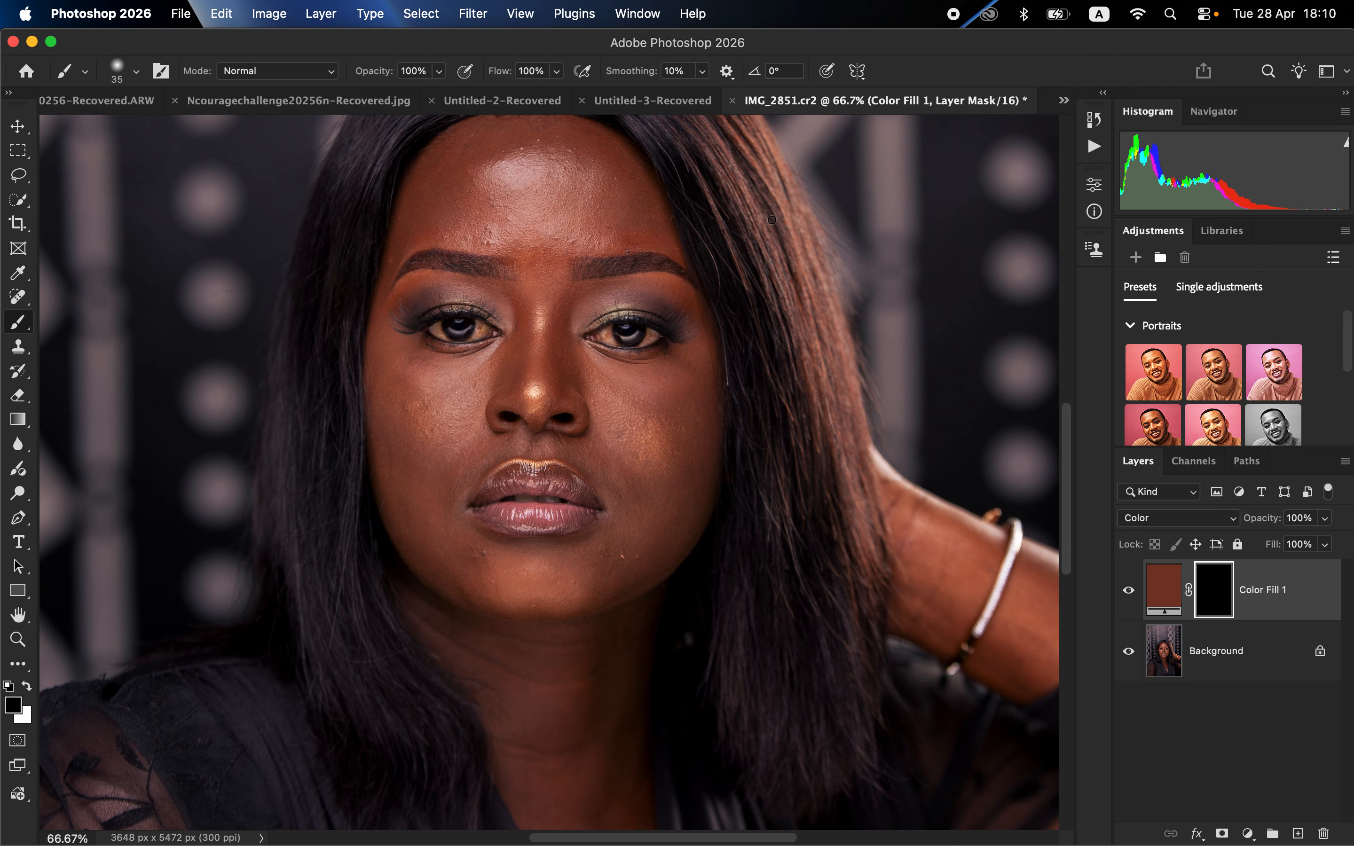
{"action": "left_click", "coordinate": [11, 690]}
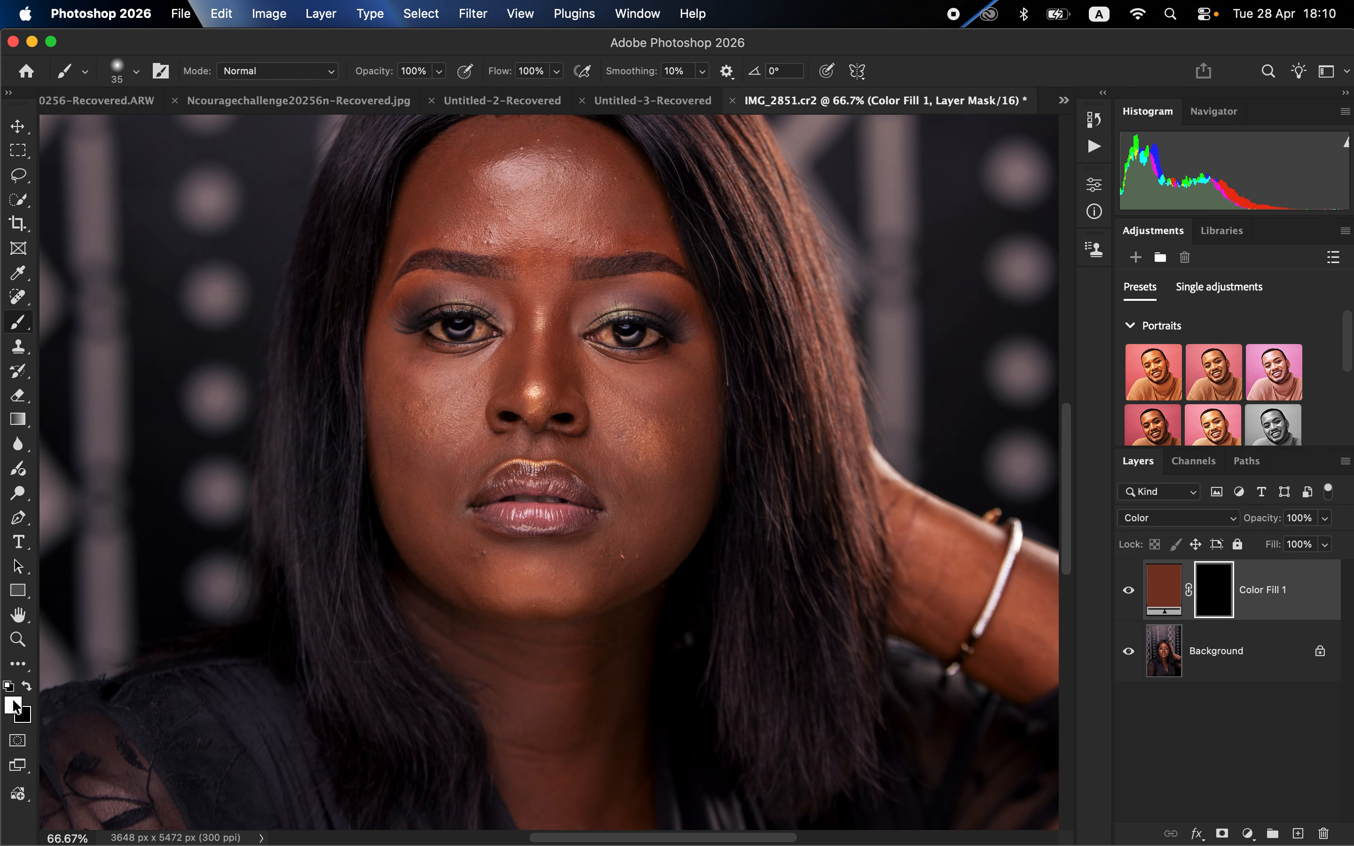
{"action": "left_click", "coordinate": [28, 687]}
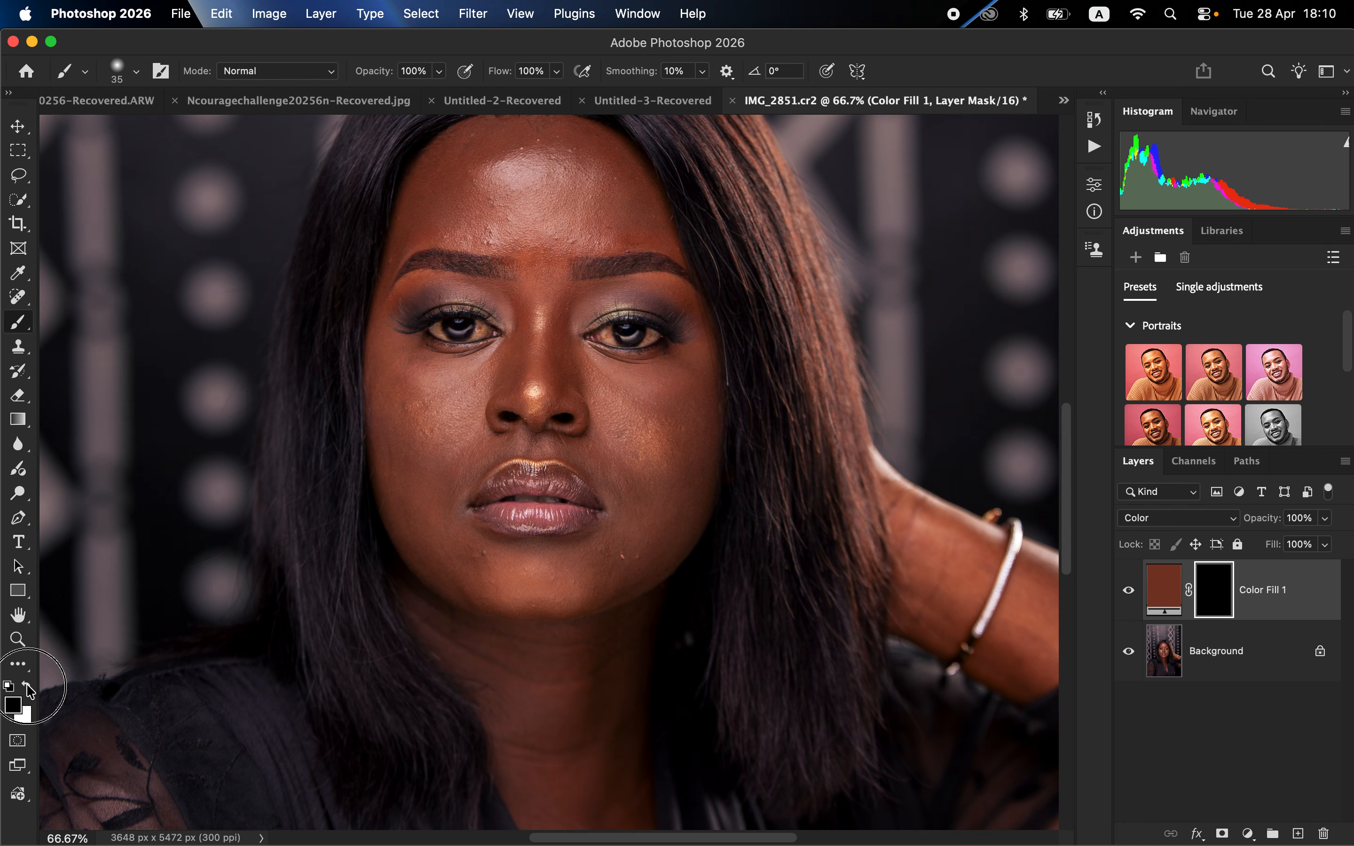
{"action": "left_click", "coordinate": [28, 687]}
{"action": "left_click", "coordinate": [28, 686]}
{"action": "left_click", "coordinate": [27, 686]}
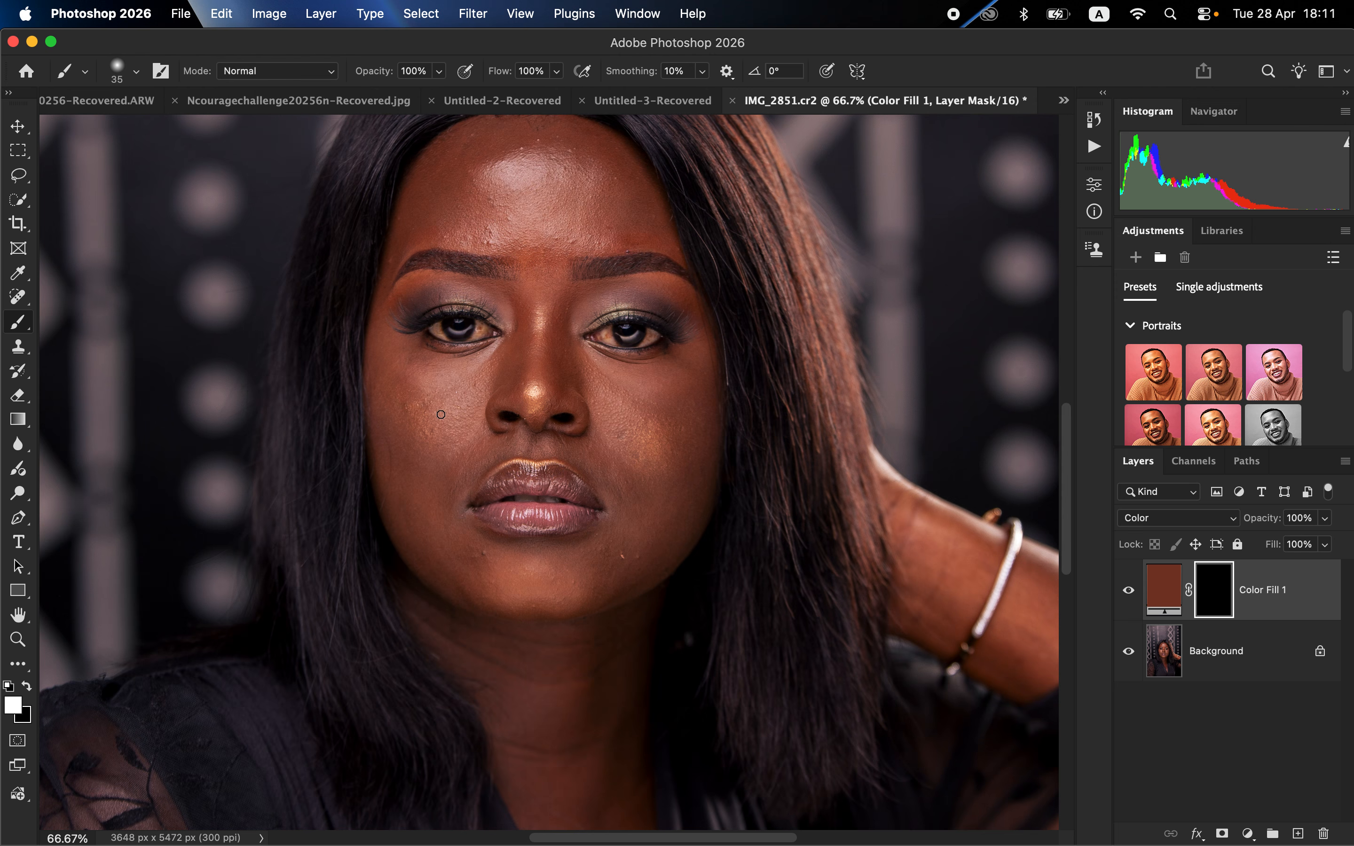
Paint the sampled skin color onto the cheeks, chin and upper neck through the fill mask, starting with a 300 px brush
{"action": "key", "text": "bracketright"}
{"action": "key", "text": "bracketright"}
{"action": "key", "text": "bracketright"}
{"action": "key", "text": "bracketright"}
{"action": "key", "text": "bracketright"}
{"action": "key", "text": "bracketright"}
{"action": "key", "text": "bracketright"}
{"action": "key", "text": "bracketright"}
{"action": "key", "text": "bracketright"}
{"action": "key", "text": "bracketright"}
{"action": "key", "text": "bracketright"}
{"action": "key", "text": "bracketright"}
{"action": "key", "text": "bracketright"}
{"action": "key", "text": "bracketright"}
{"action": "key", "text": "bracketleft"}
{"action": "left_click", "coordinate": [439, 414]}
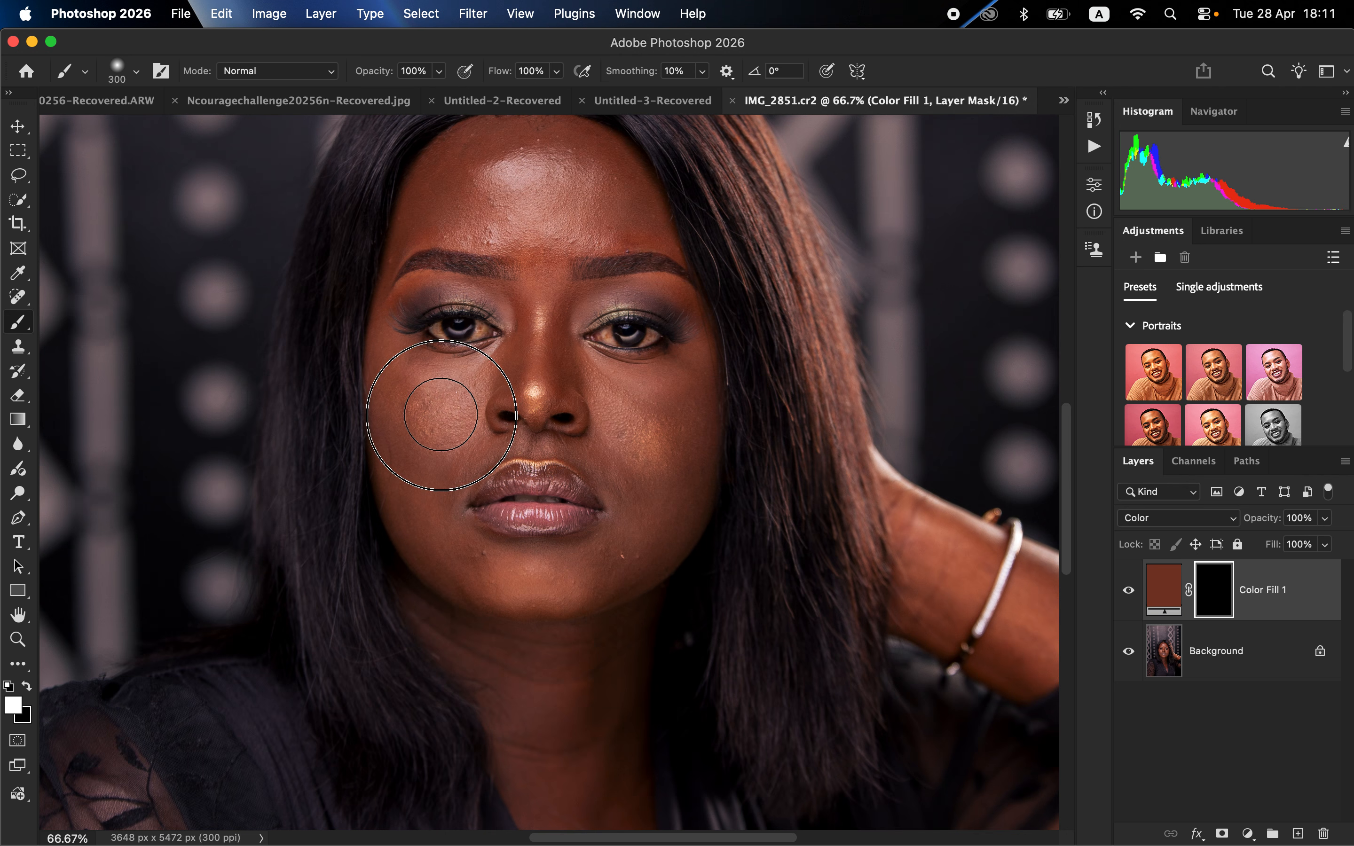
{"action": "left_click", "coordinate": [420, 391]}
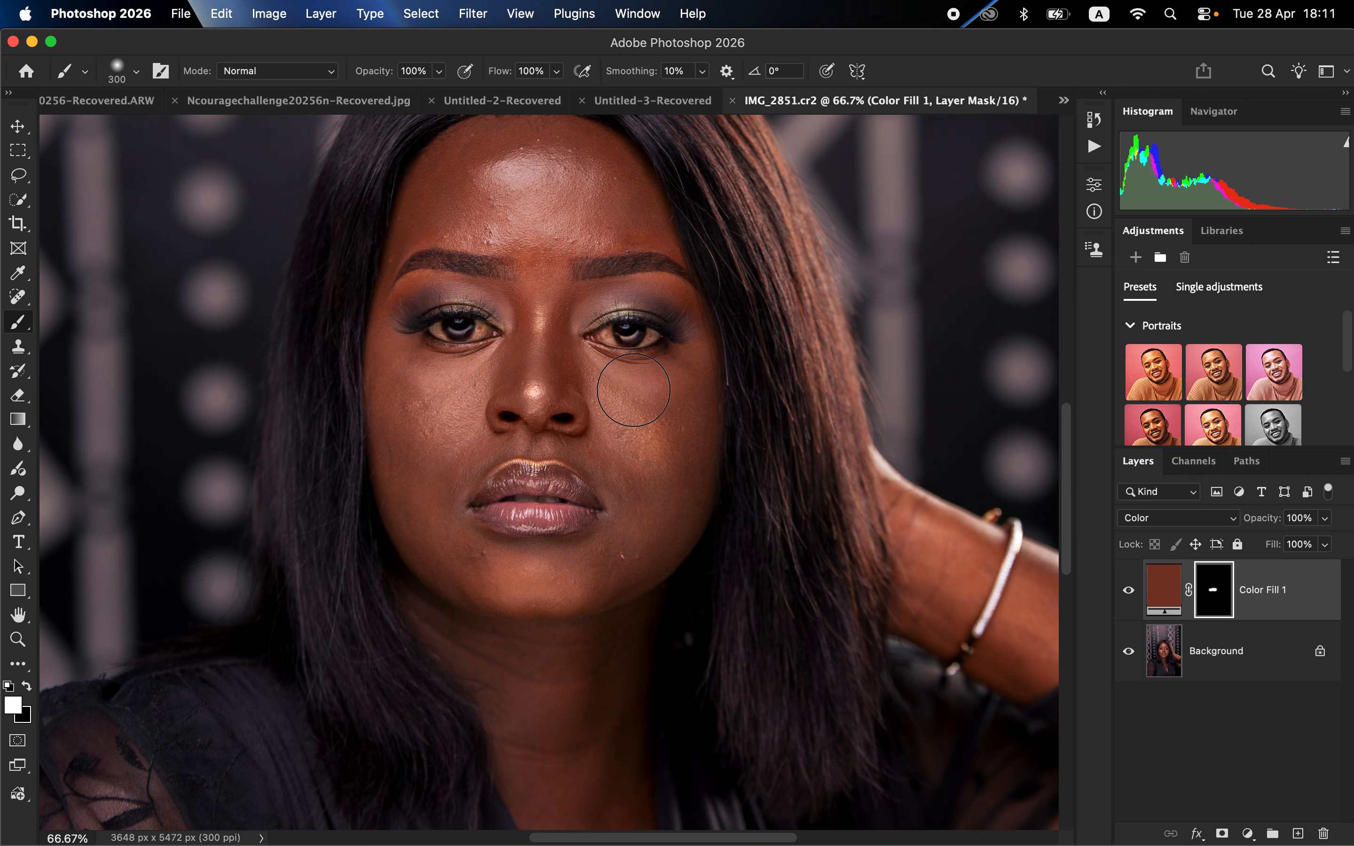
{"action": "left_click", "coordinate": [614, 399]}
{"action": "left_click", "coordinate": [663, 458]}
{"action": "mouse_move", "coordinate": [636, 549]}
{"action": "left_mouse_down"}
{"action": "mouse_move", "coordinate": [474, 583]}
{"action": "mouse_move", "coordinate": [427, 577]}
{"action": "mouse_move", "coordinate": [542, 724]}
{"action": "mouse_move", "coordinate": [502, 671]}
{"action": "mouse_move", "coordinate": [584, 629]}
{"action": "mouse_move", "coordinate": [582, 749]}
{"action": "left_mouse_up"}
Reveal the skin color over the lower neck and chest opening, reducing the brush to 175 px and 125 px
{"action": "scroll", "coordinate": [753, 515], "scroll_direction": "down", "scroll_amount": 5}
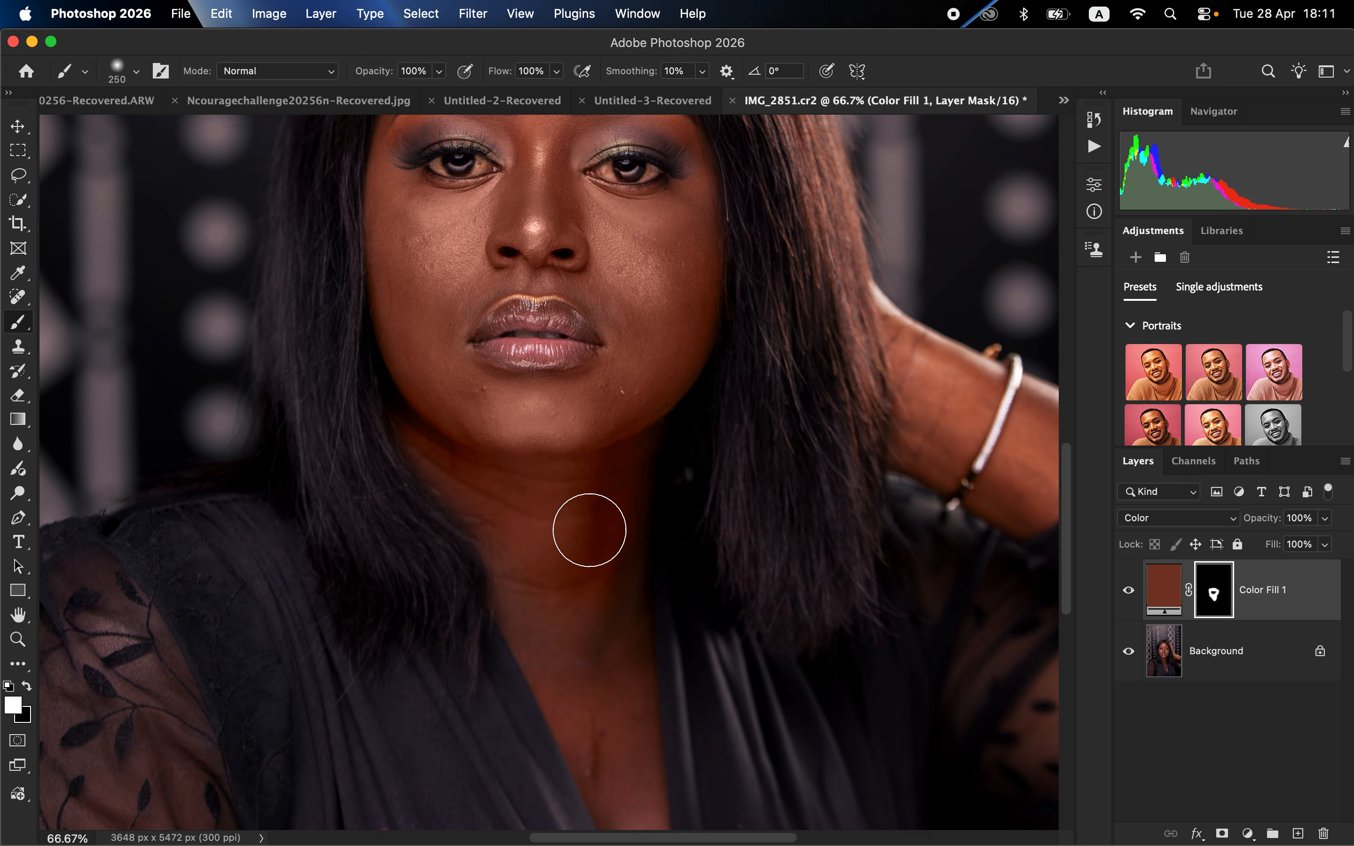
{"action": "key", "text": "bracketleft"}
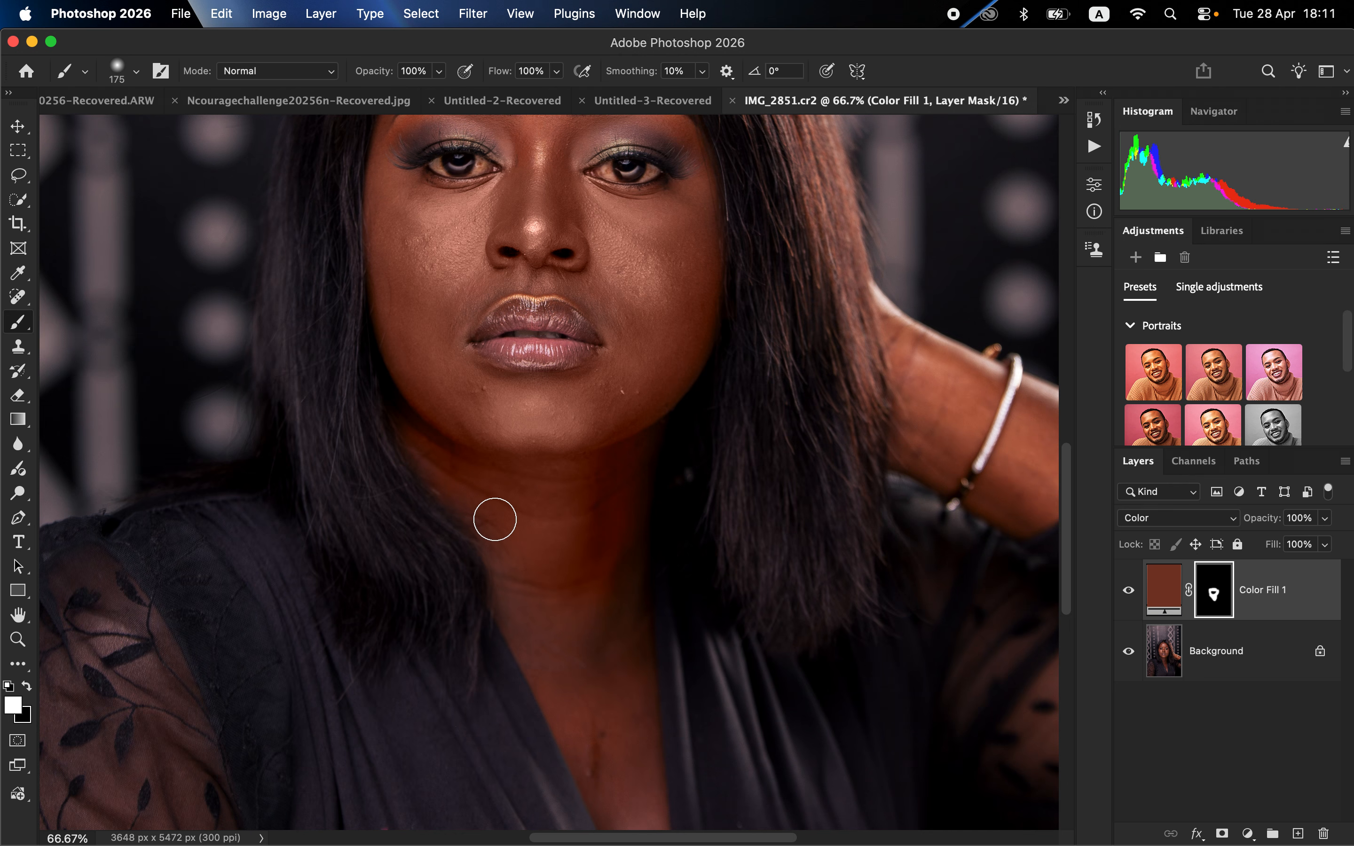
{"action": "mouse_move", "coordinate": [602, 784]}
{"action": "left_mouse_down"}
{"action": "mouse_move", "coordinate": [623, 535]}
{"action": "mouse_move", "coordinate": [642, 757]}
{"action": "left_mouse_up"}
{"action": "scroll", "coordinate": [840, 559], "scroll_direction": "down", "scroll_amount": 5}
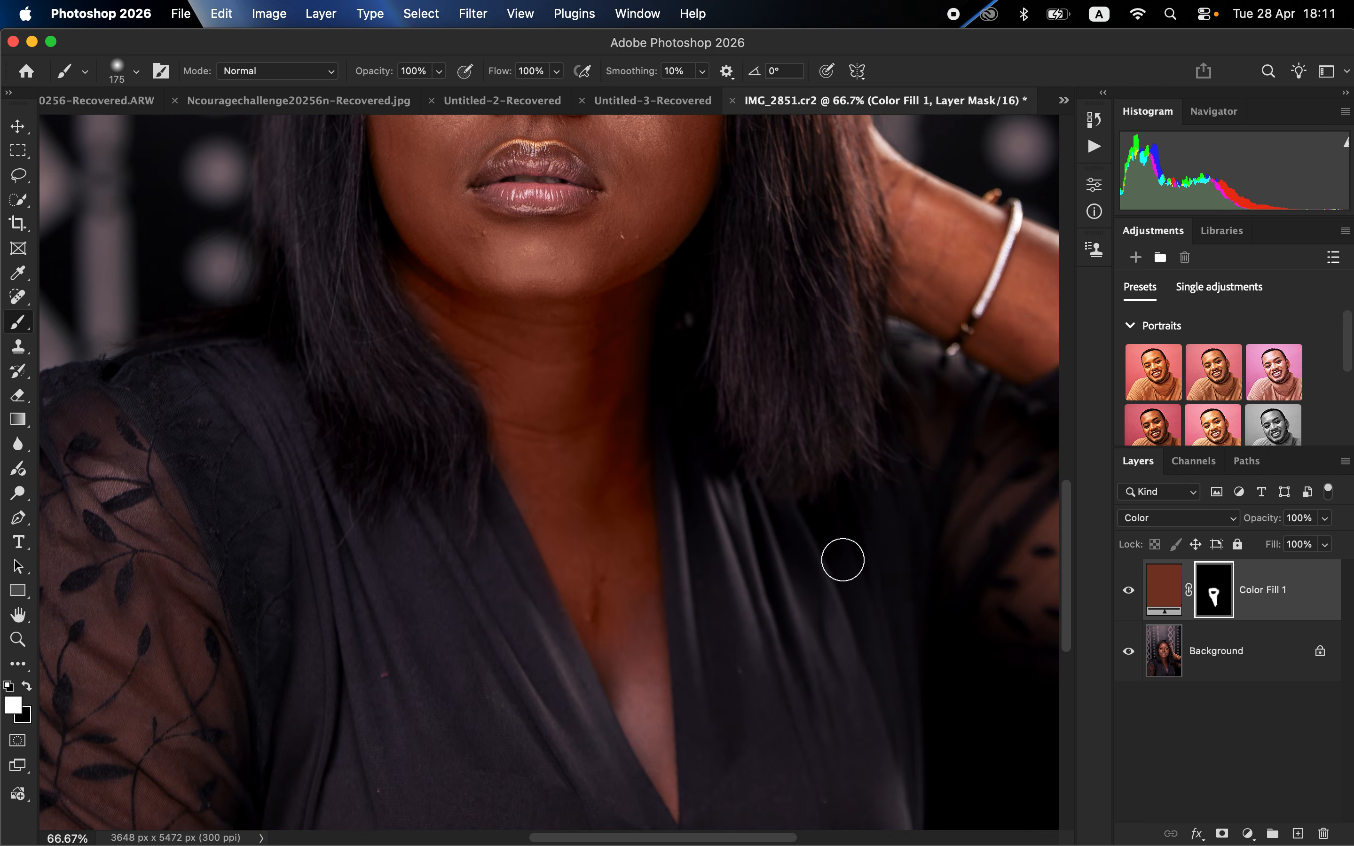
{"action": "scroll", "coordinate": [774, 577], "scroll_direction": "down", "scroll_amount": 1}
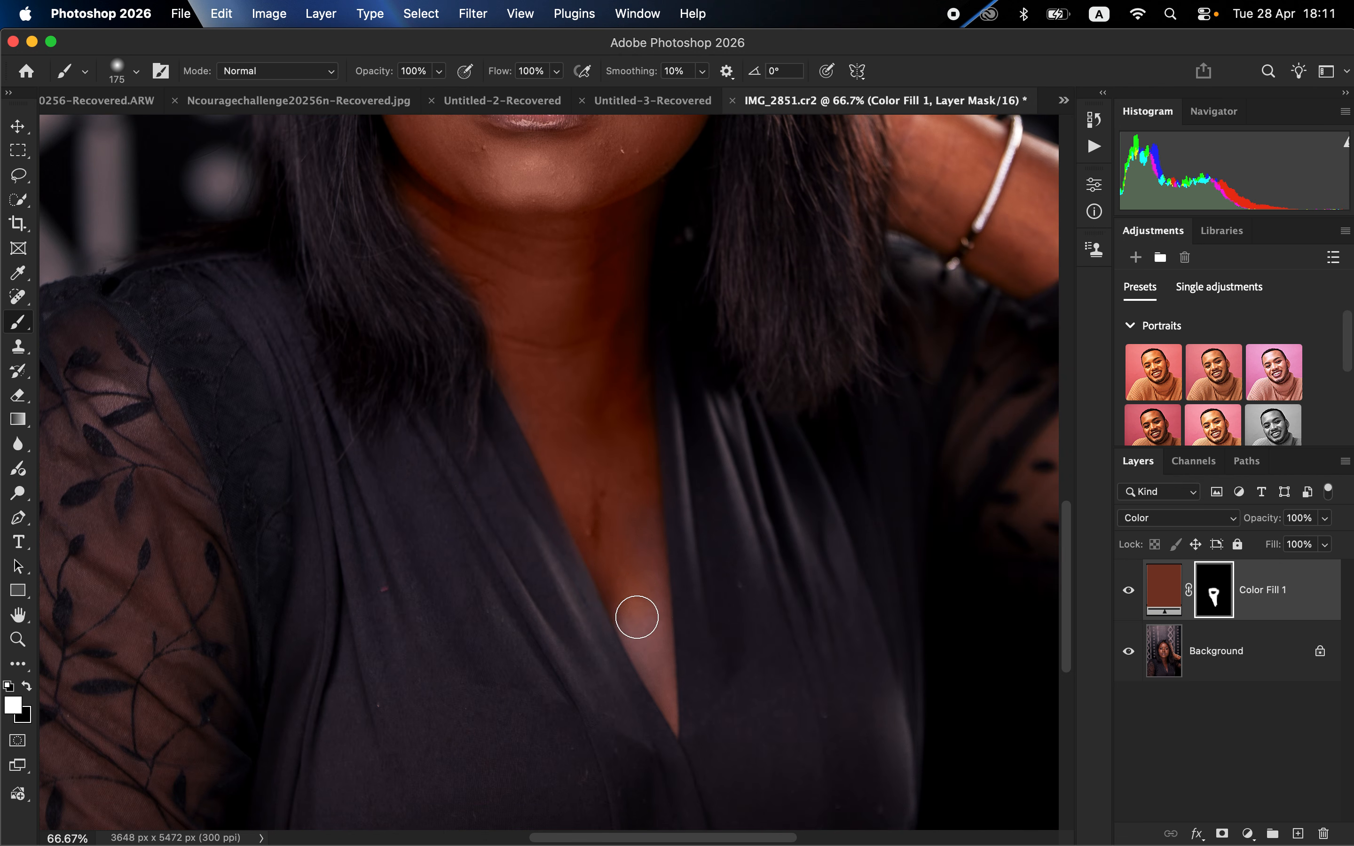
{"action": "key", "text": "bracketleft"}
{"action": "key", "text": "bracketleft"}
{"action": "scroll", "coordinate": [790, 485], "scroll_direction": "up", "scroll_amount": 1}
Paint white on the fill mask over the forehead with a soft 175 px brush
{"action": "scroll", "coordinate": [789, 485], "scroll_direction": "up", "scroll_amount": 10}
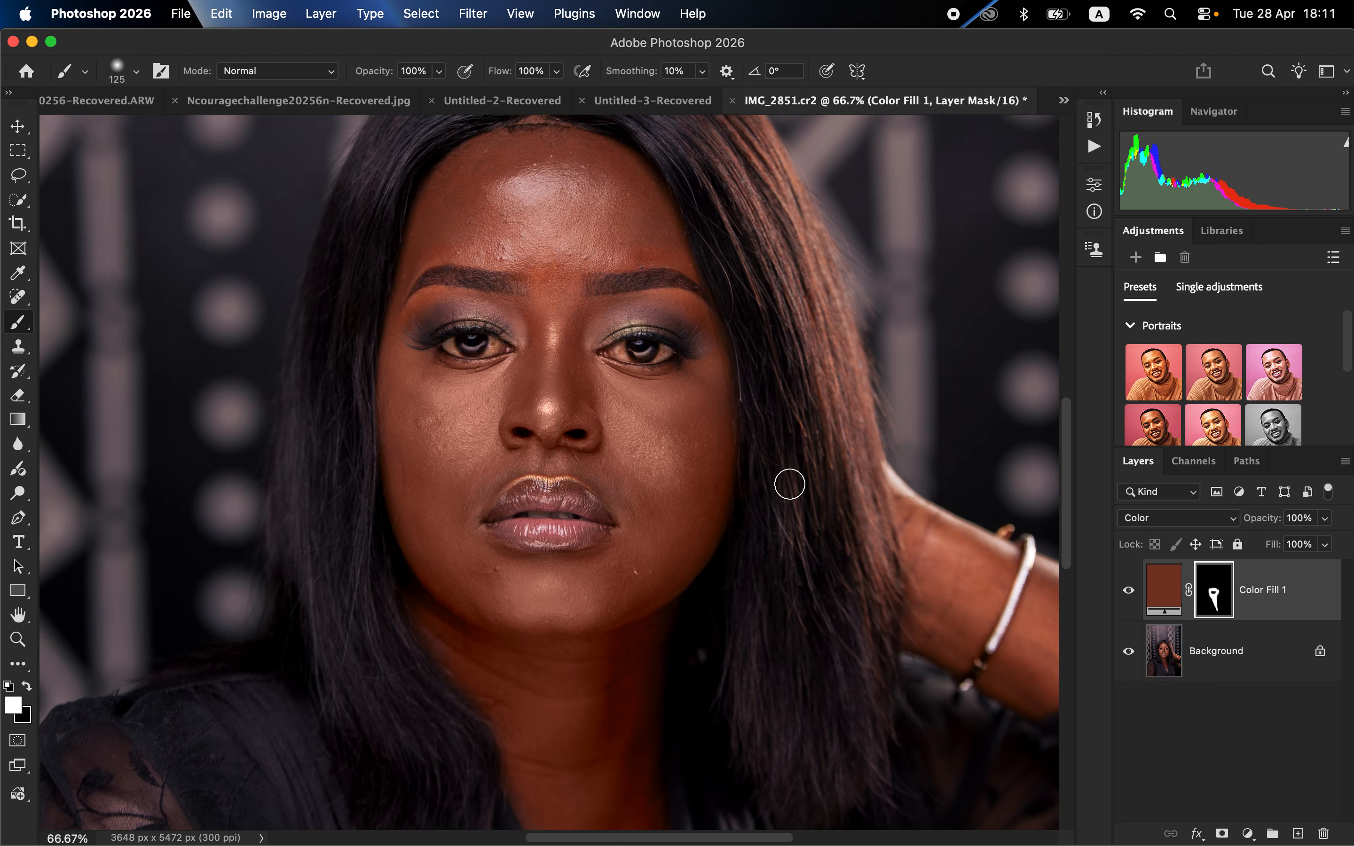
{"action": "key", "text": "bracketright"}
{"action": "key", "text": "bracketright"}
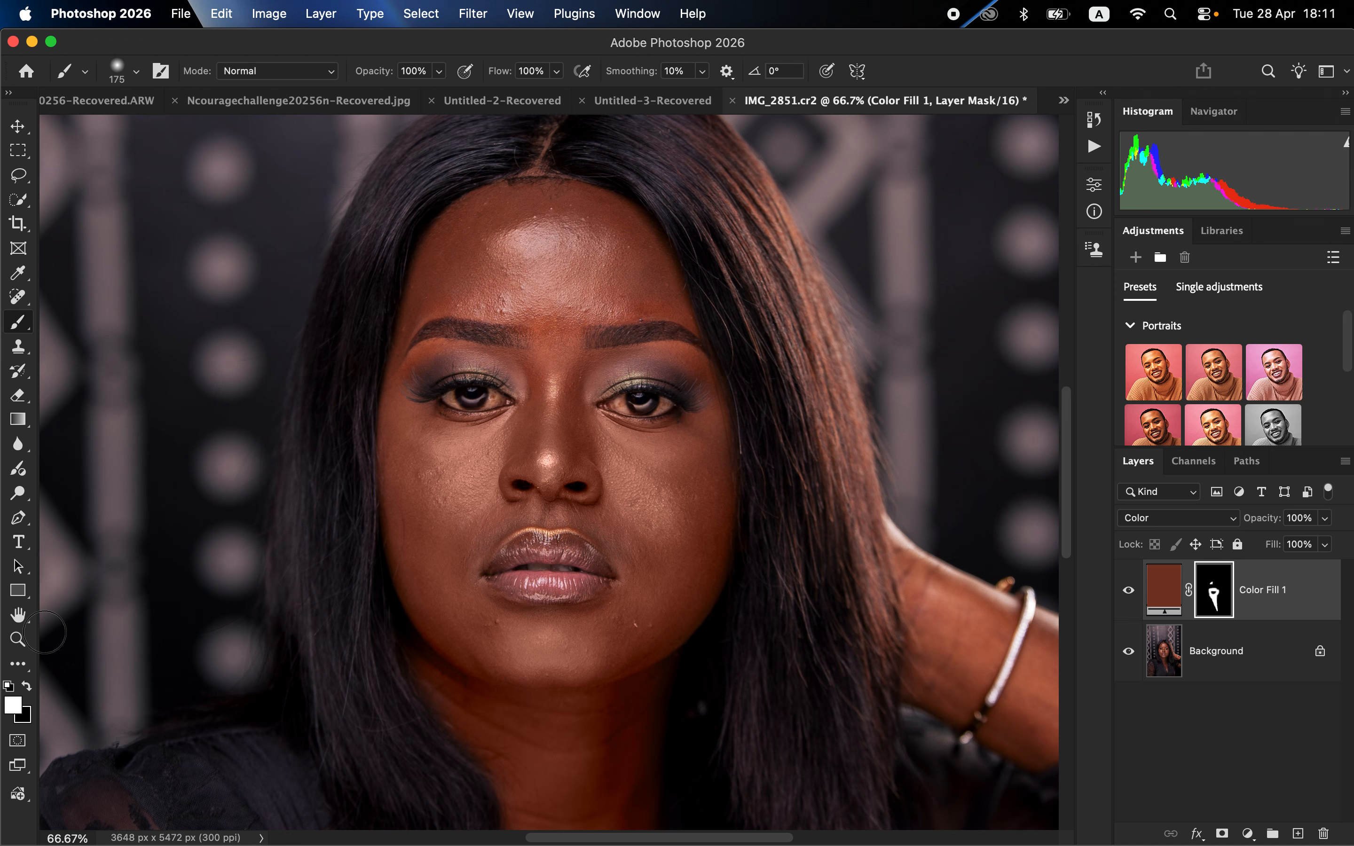
{"action": "left_click", "coordinate": [27, 688]}
{"action": "left_click", "coordinate": [26, 688]}
{"action": "mouse_move", "coordinate": [545, 283]}
{"action": "left_mouse_down"}
{"action": "mouse_move", "coordinate": [609, 282]}
{"action": "mouse_move", "coordinate": [561, 369]}
{"action": "mouse_move", "coordinate": [501, 291]}
{"action": "mouse_move", "coordinate": [657, 297]}
{"action": "mouse_move", "coordinate": [548, 205]}
{"action": "mouse_move", "coordinate": [423, 257]}
{"action": "mouse_move", "coordinate": [442, 271]}
{"action": "left_mouse_up"}
{"action": "key", "text": "bracketleft"}
{"action": "key", "text": "bracketleft"}
{"action": "key", "text": "bracketleft"}
{"action": "key", "text": "bracketright"}
{"action": "key", "text": "bracketright"}
{"action": "key", "text": "bracketright"}
Paint the skin color onto the raised forearm around the bracelet and fit the whole portrait in view
{"action": "scroll", "coordinate": [880, 556], "scroll_direction": "down", "scroll_amount": 3}
{"action": "scroll", "coordinate": [880, 557], "scroll_direction": "right", "scroll_amount": 4}
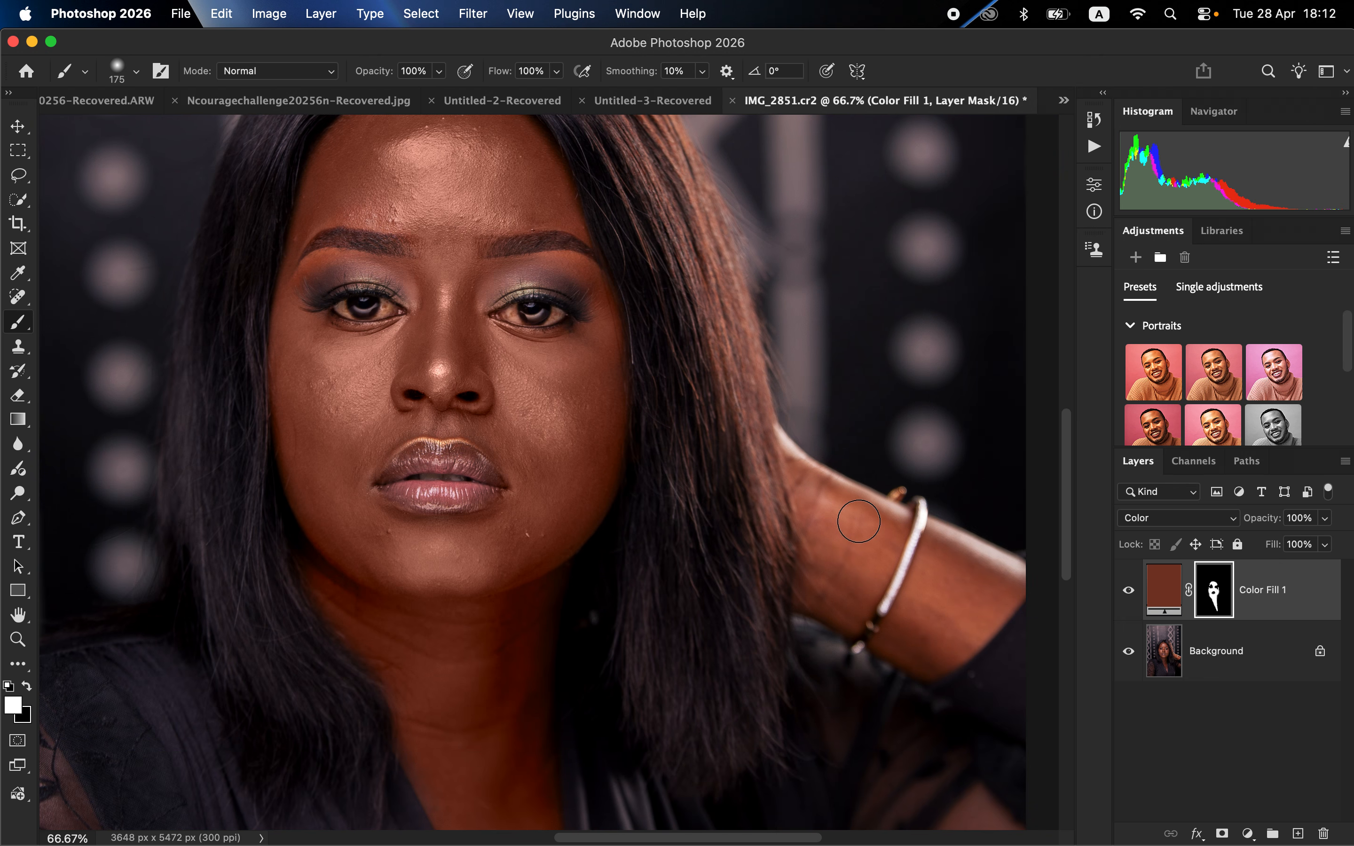
{"action": "mouse_move", "coordinate": [859, 521]}
{"action": "left_mouse_down"}
{"action": "mouse_move", "coordinate": [837, 521]}
{"action": "mouse_move", "coordinate": [811, 494]}
{"action": "mouse_move", "coordinate": [865, 566]}
{"action": "left_mouse_up"}
{"action": "mouse_move", "coordinate": [964, 586]}
{"action": "left_mouse_down"}
{"action": "mouse_move", "coordinate": [951, 559]}
{"action": "mouse_move", "coordinate": [909, 642]}
{"action": "mouse_move", "coordinate": [999, 592]}
{"action": "mouse_move", "coordinate": [946, 560]}
{"action": "mouse_move", "coordinate": [916, 611]}
{"action": "left_mouse_up"}
{"action": "key", "text": "super+0"}
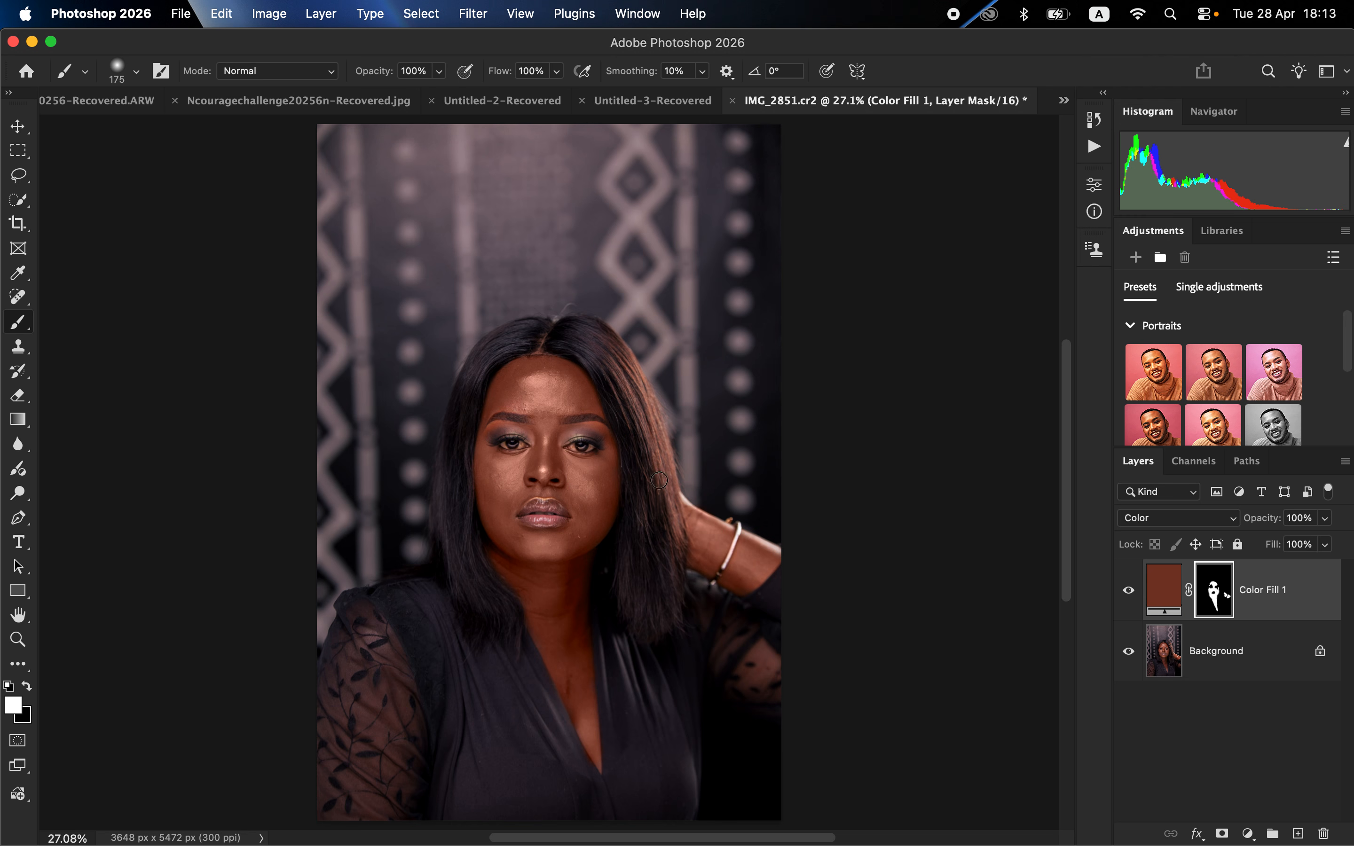
Fine-tune the brown skin shade of the Color Fill 1 layer and lower the layer's opacity
{"action": "double_click", "coordinate": [1167, 591]}
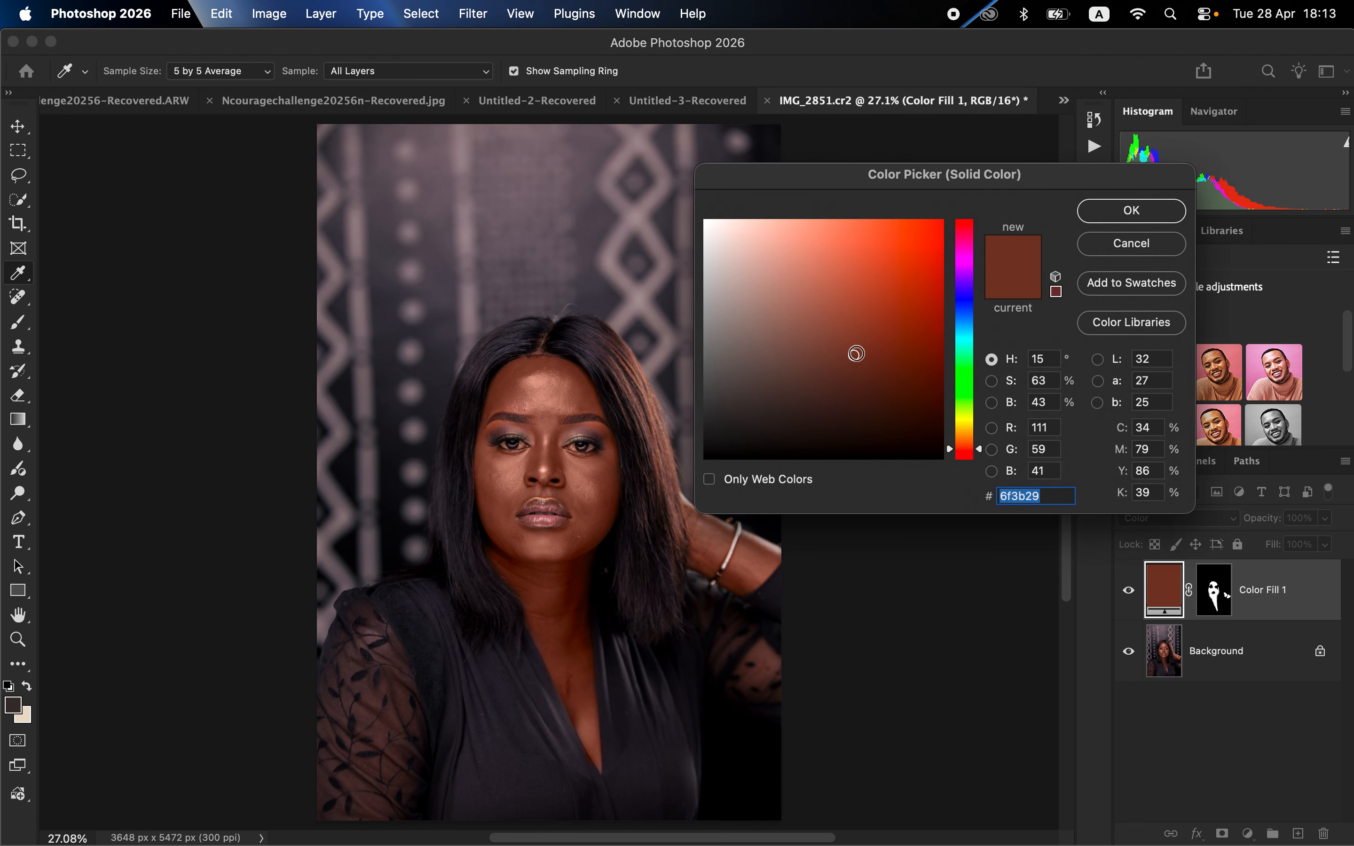
{"action": "left_click", "coordinate": [851, 353]}
{"action": "left_click", "coordinate": [854, 353]}
{"action": "left_click", "coordinate": [1123, 215]}
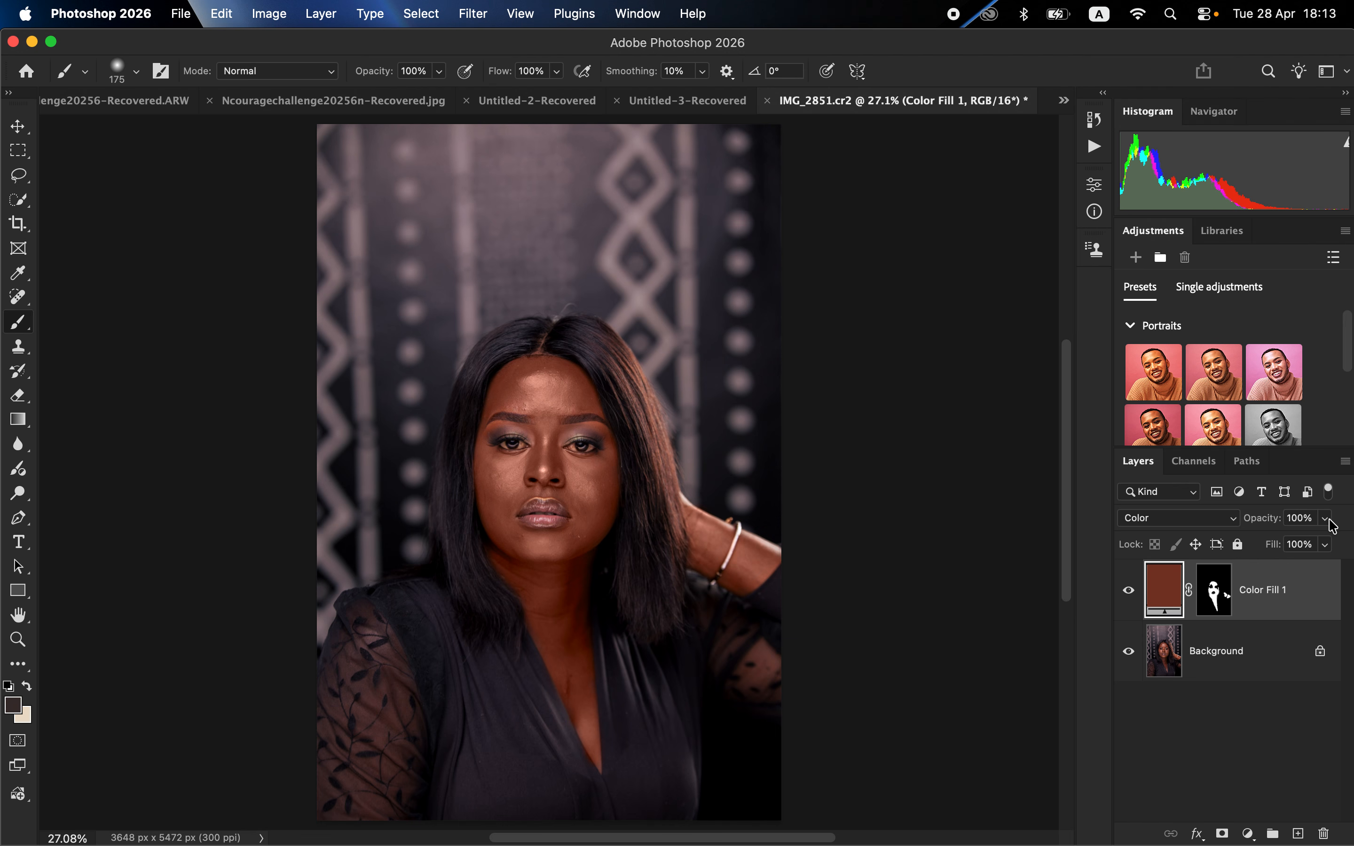
{"action": "left_click", "coordinate": [1332, 525]}
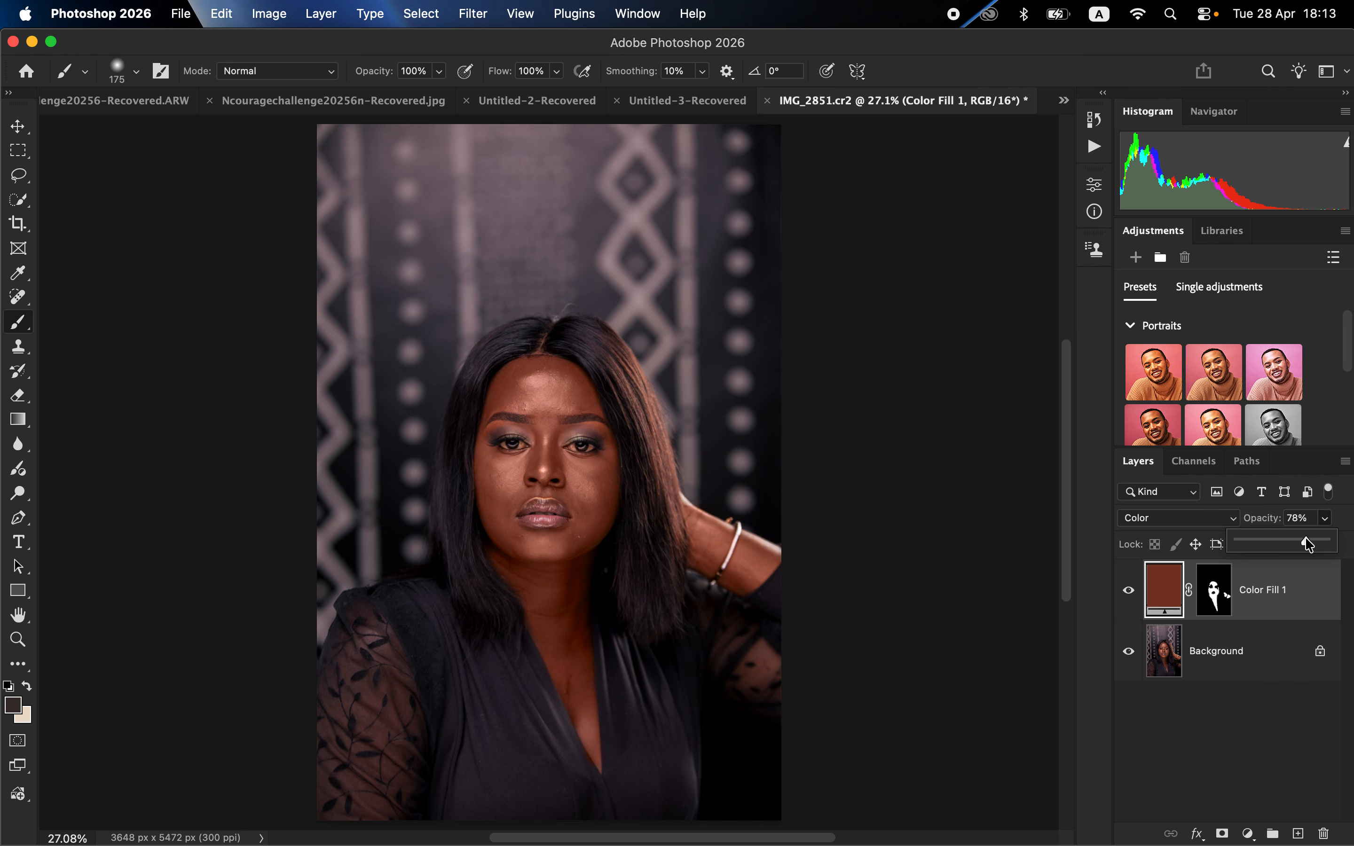
{"action": "left_click_drag", "start_coordinate": [1330, 541], "coordinate": [1290, 544]}
Add a Hue/Saturation adjustment layer and set the Reds to Saturation -2 and Lightness -9
{"action": "left_click", "coordinate": [1249, 834]}
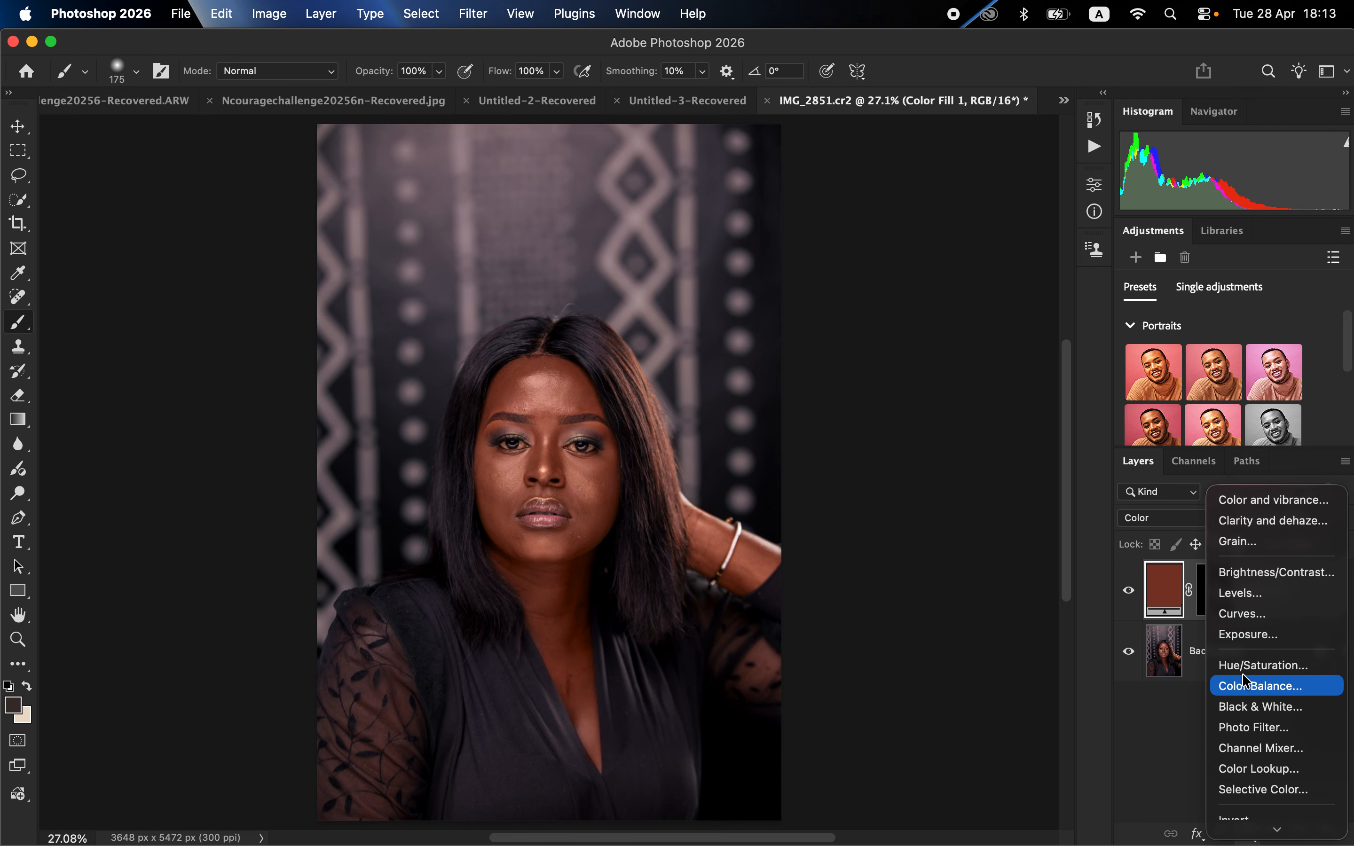
{"action": "left_click", "coordinate": [1247, 666]}
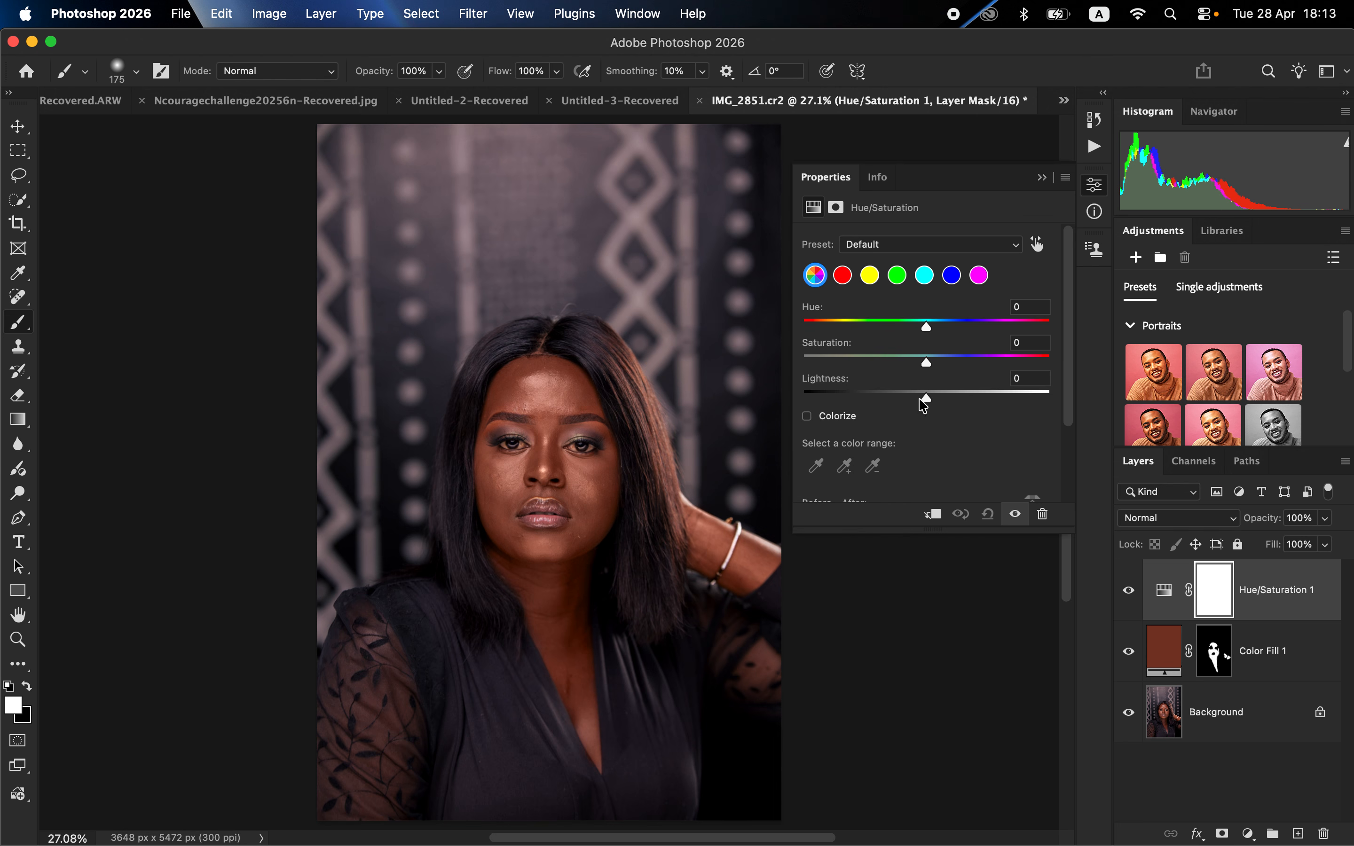
{"action": "left_click", "coordinate": [841, 274]}
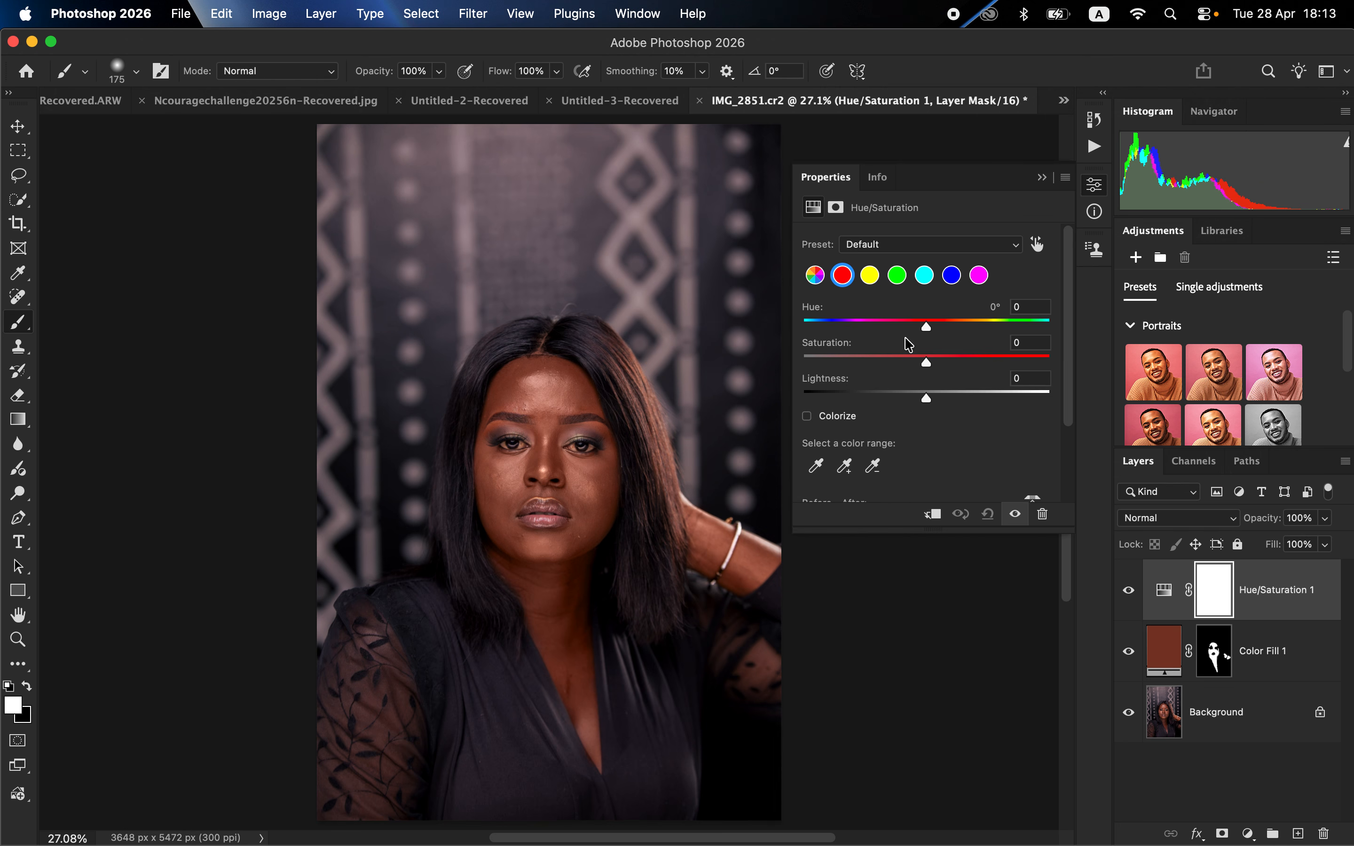
{"action": "mouse_move", "coordinate": [910, 395]}
{"action": "left_mouse_down"}
{"action": "mouse_move", "coordinate": [924, 362]}
{"action": "mouse_move", "coordinate": [915, 399]}
{"action": "left_mouse_up"}
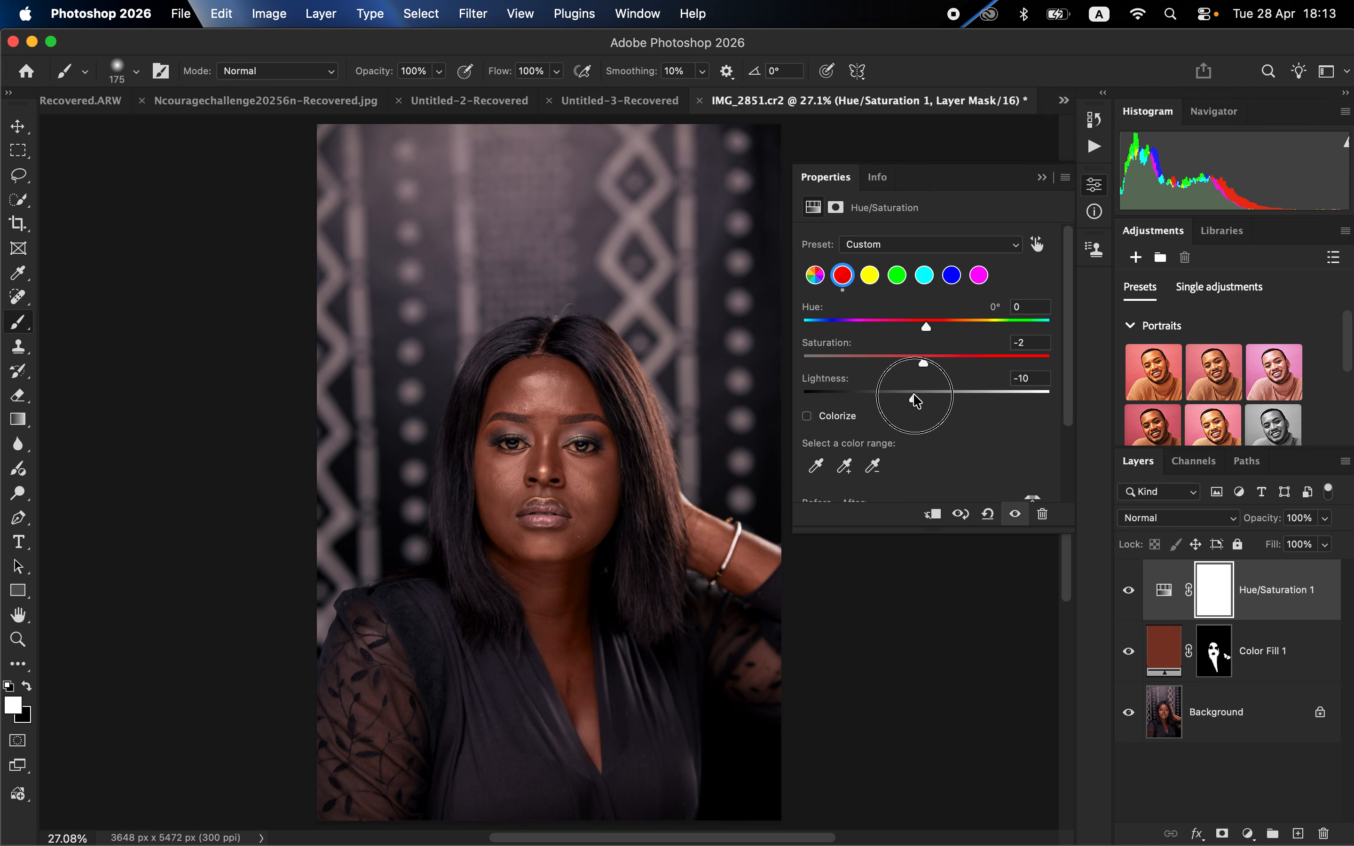
{"action": "left_click_drag", "start_coordinate": [915, 400], "coordinate": [918, 400]}
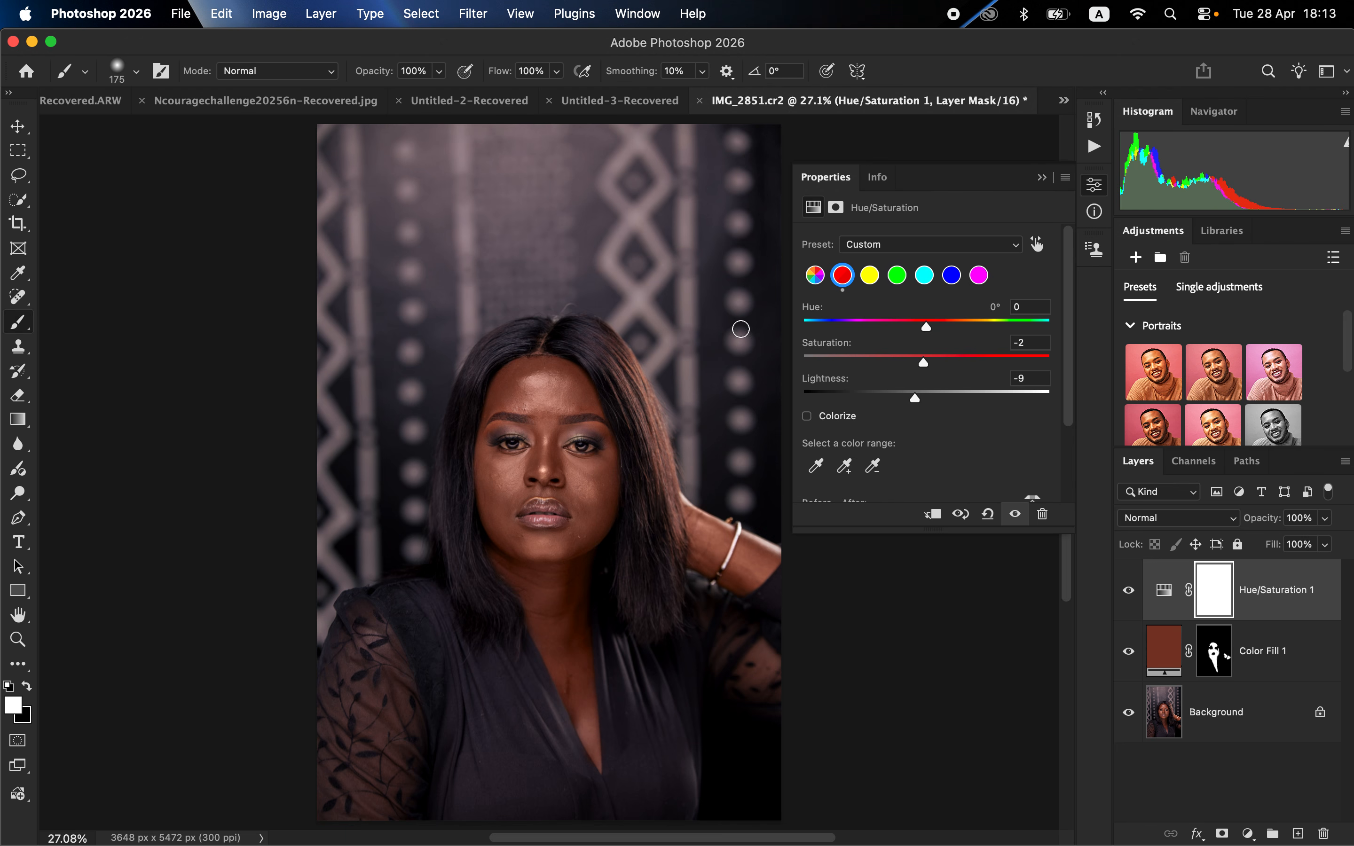
{"action": "left_click_drag", "start_coordinate": [931, 332], "coordinate": [930, 331]}
{"action": "left_click", "coordinate": [1045, 178]}
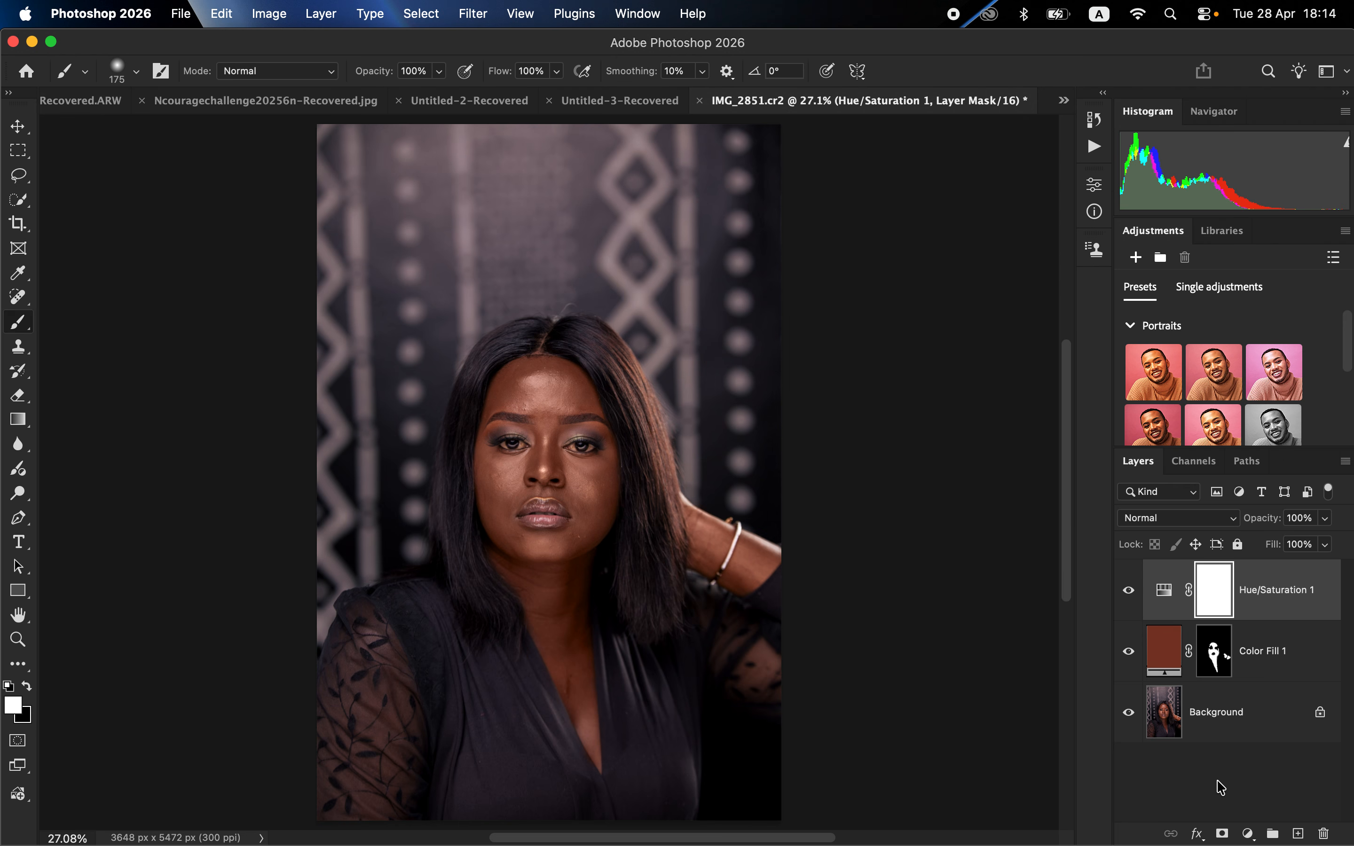
Add a Black & White adjustment layer in Multiply blend mode at 5% opacity
{"action": "left_click", "coordinate": [1248, 834]}
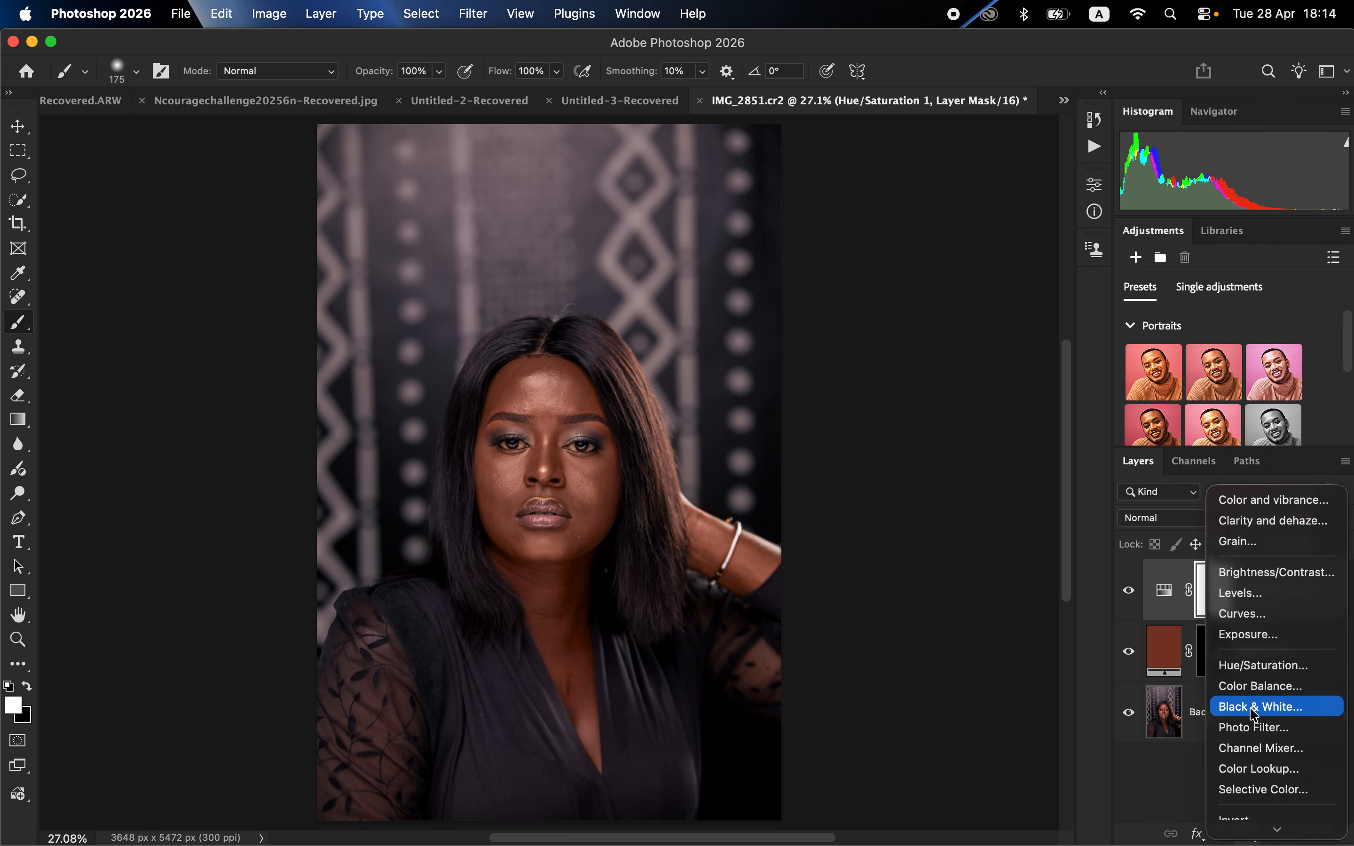
{"action": "left_click", "coordinate": [1255, 707]}
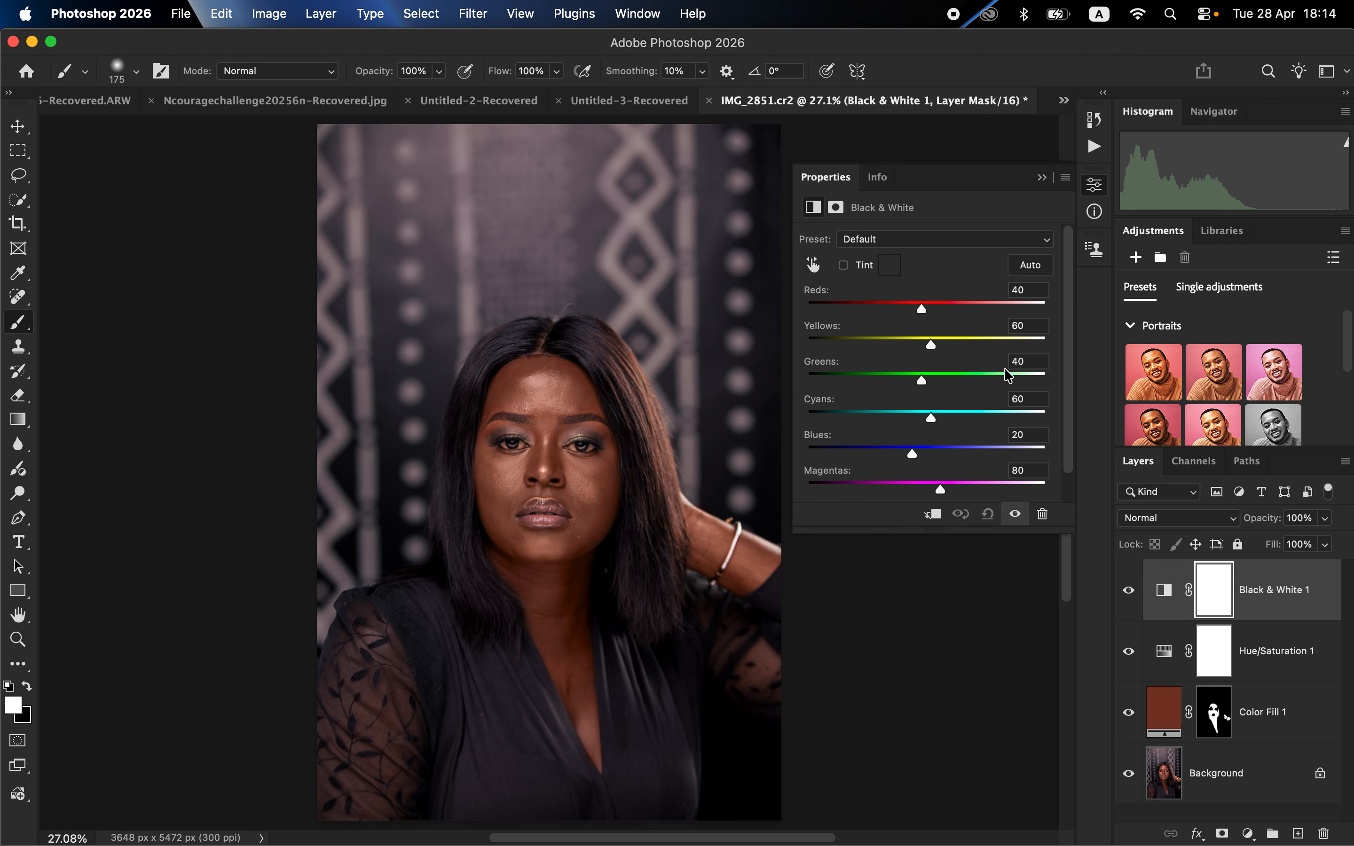
{"action": "left_click", "coordinate": [1145, 519]}
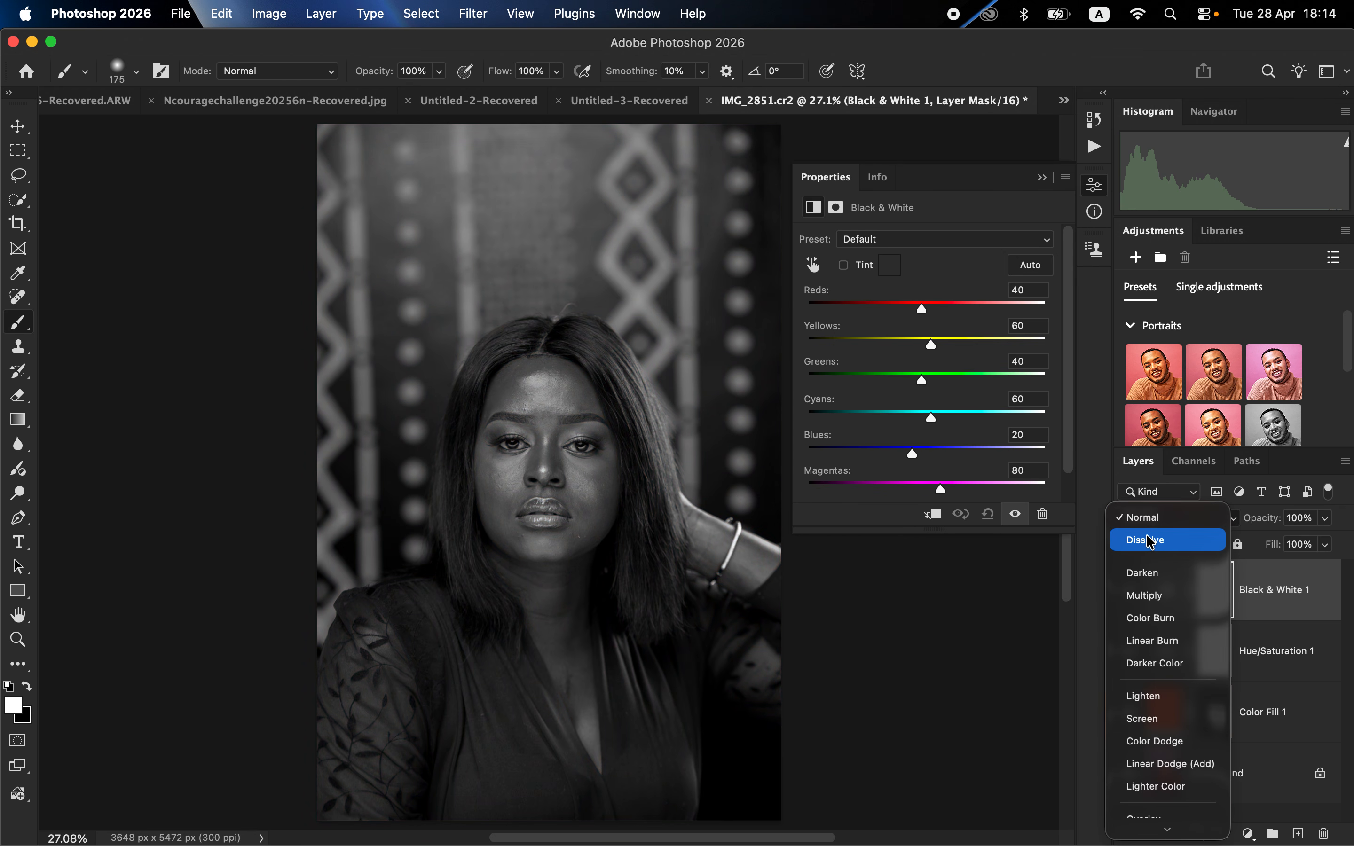
{"action": "left_click", "coordinate": [1162, 595]}
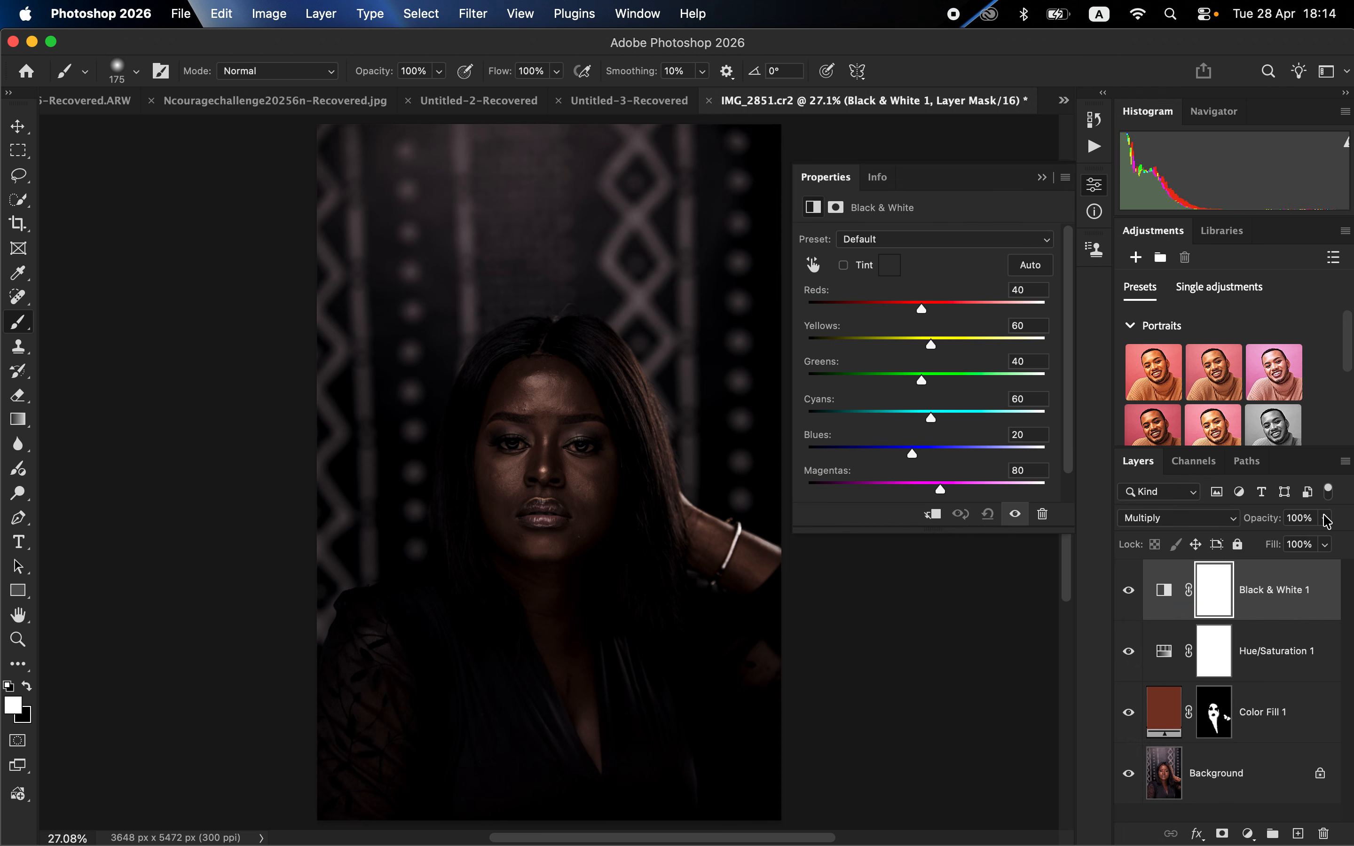
{"action": "left_click", "coordinate": [1324, 518]}
{"action": "left_click_drag", "start_coordinate": [1295, 539], "coordinate": [1246, 546]}
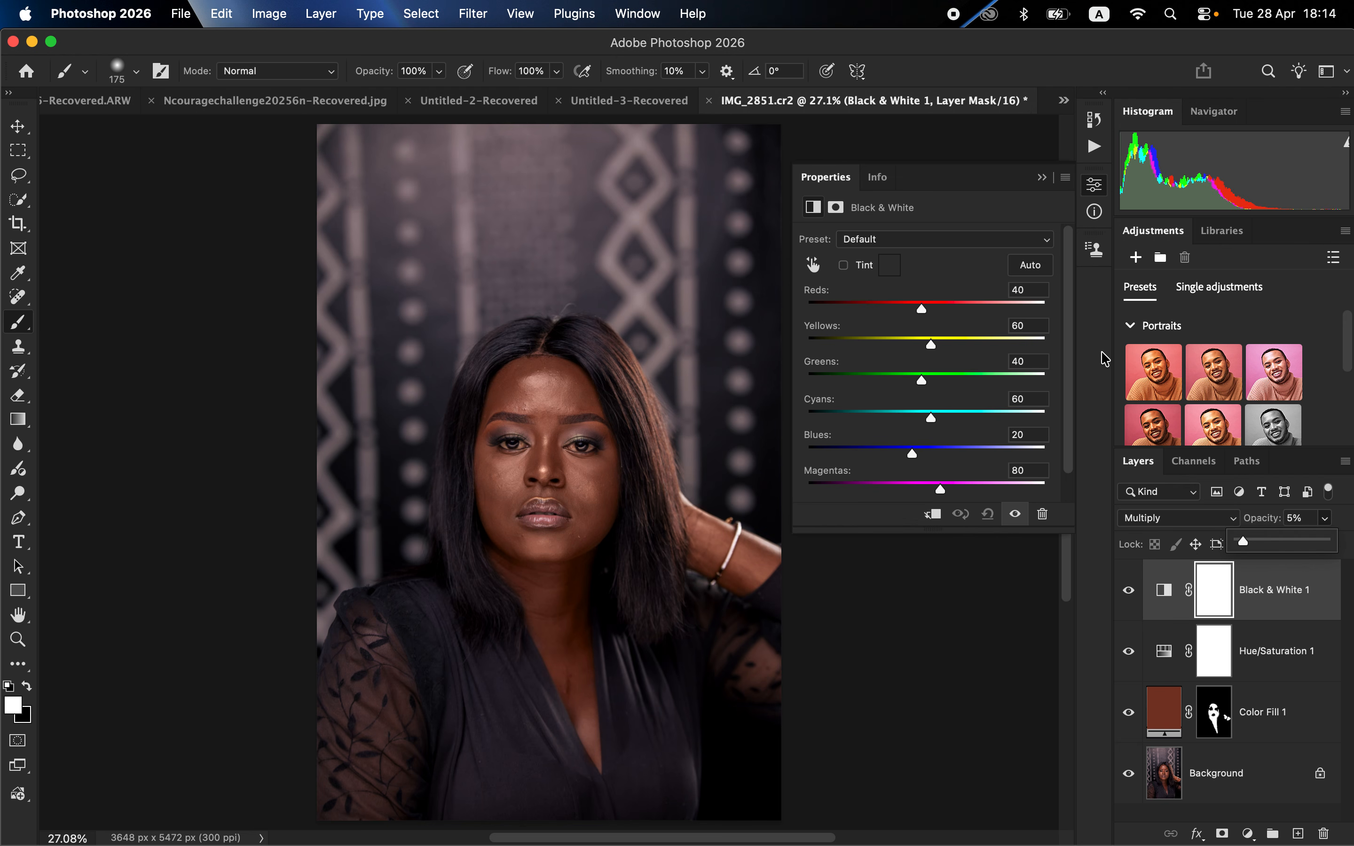
{"action": "left_click", "coordinate": [1042, 177]}
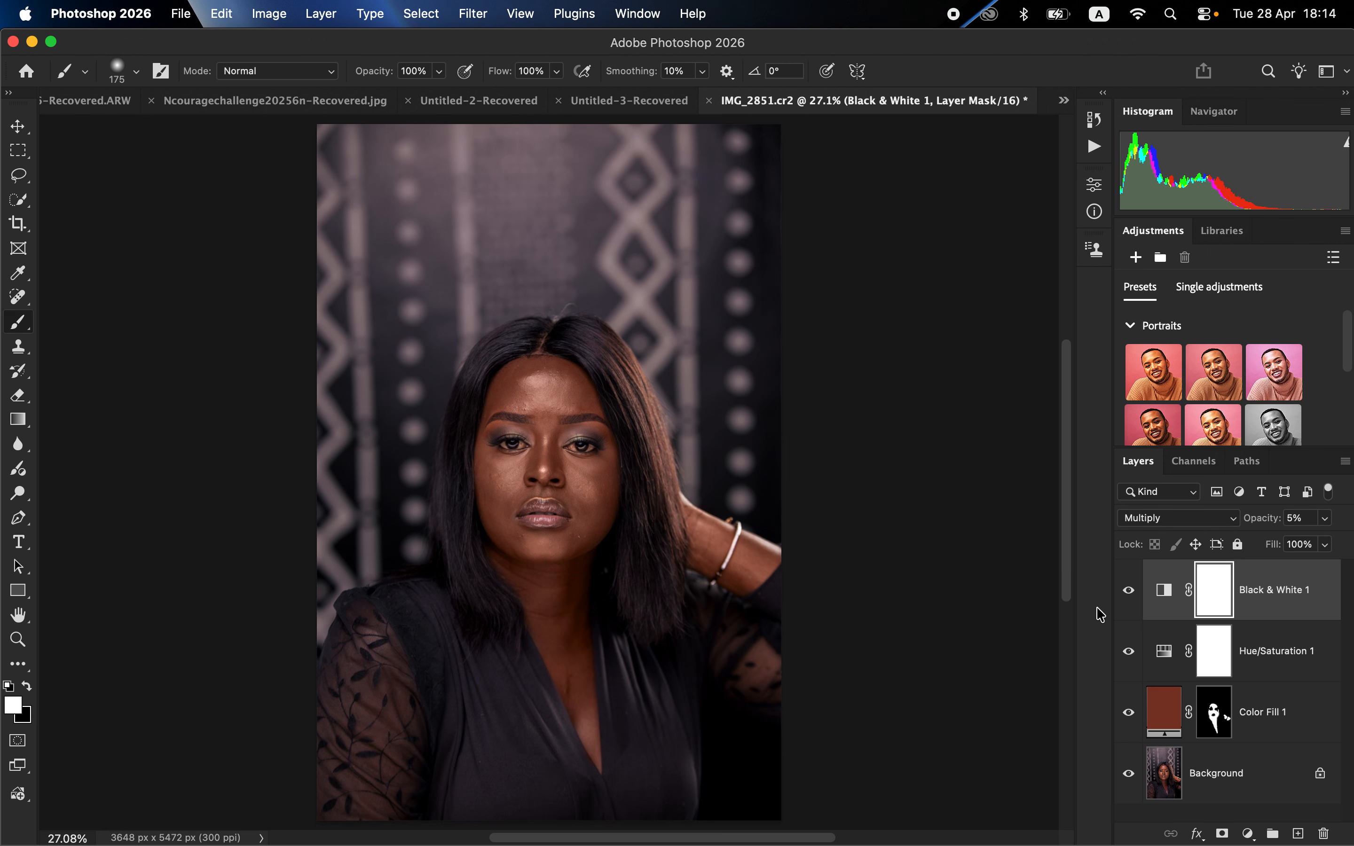
Add a Selective Color adjustment layer and set the Blacks to Cyan +6% and Black +2%
{"action": "left_click", "coordinate": [1249, 834]}
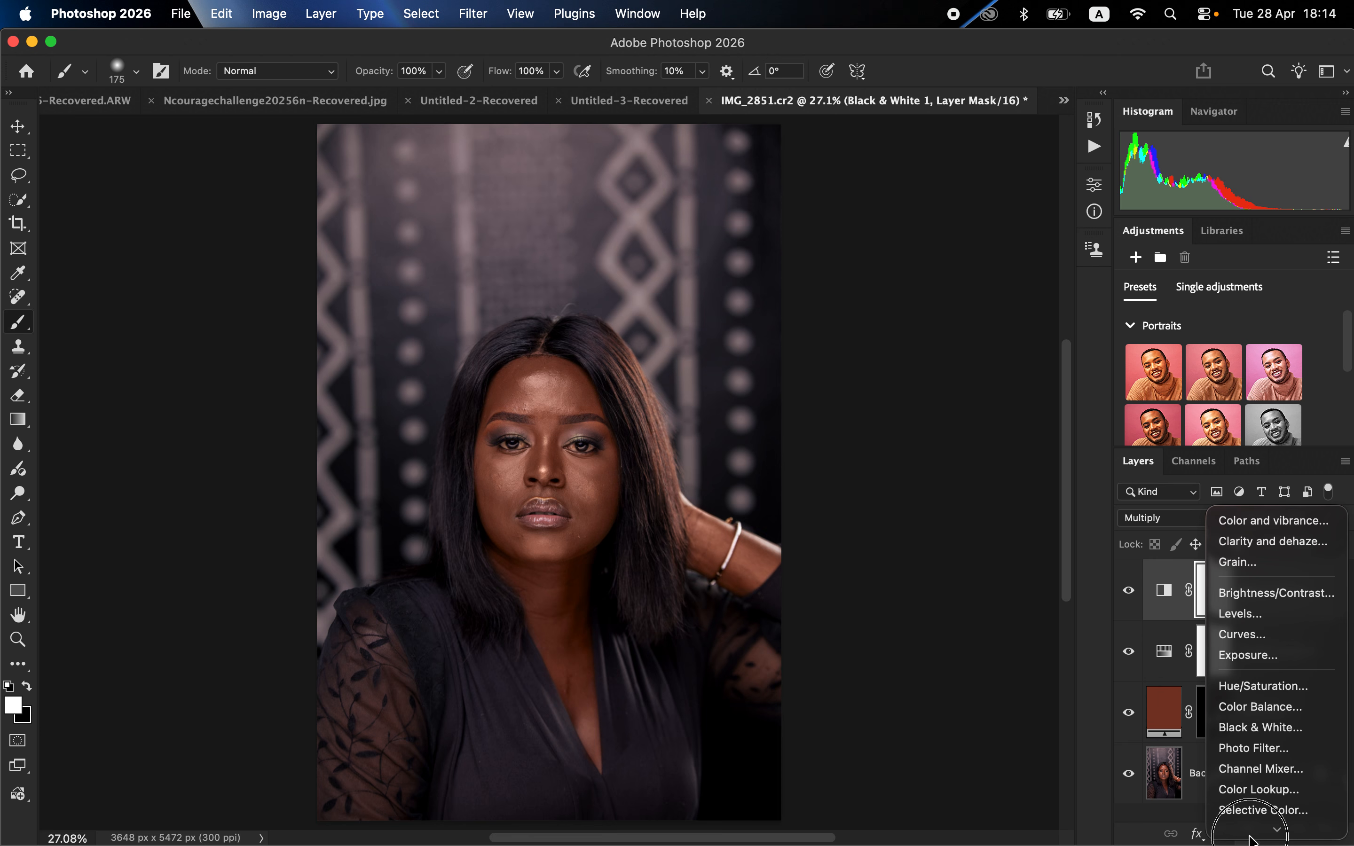
{"action": "scroll", "coordinate": [1251, 836], "scroll_direction": "down", "scroll_amount": 3}
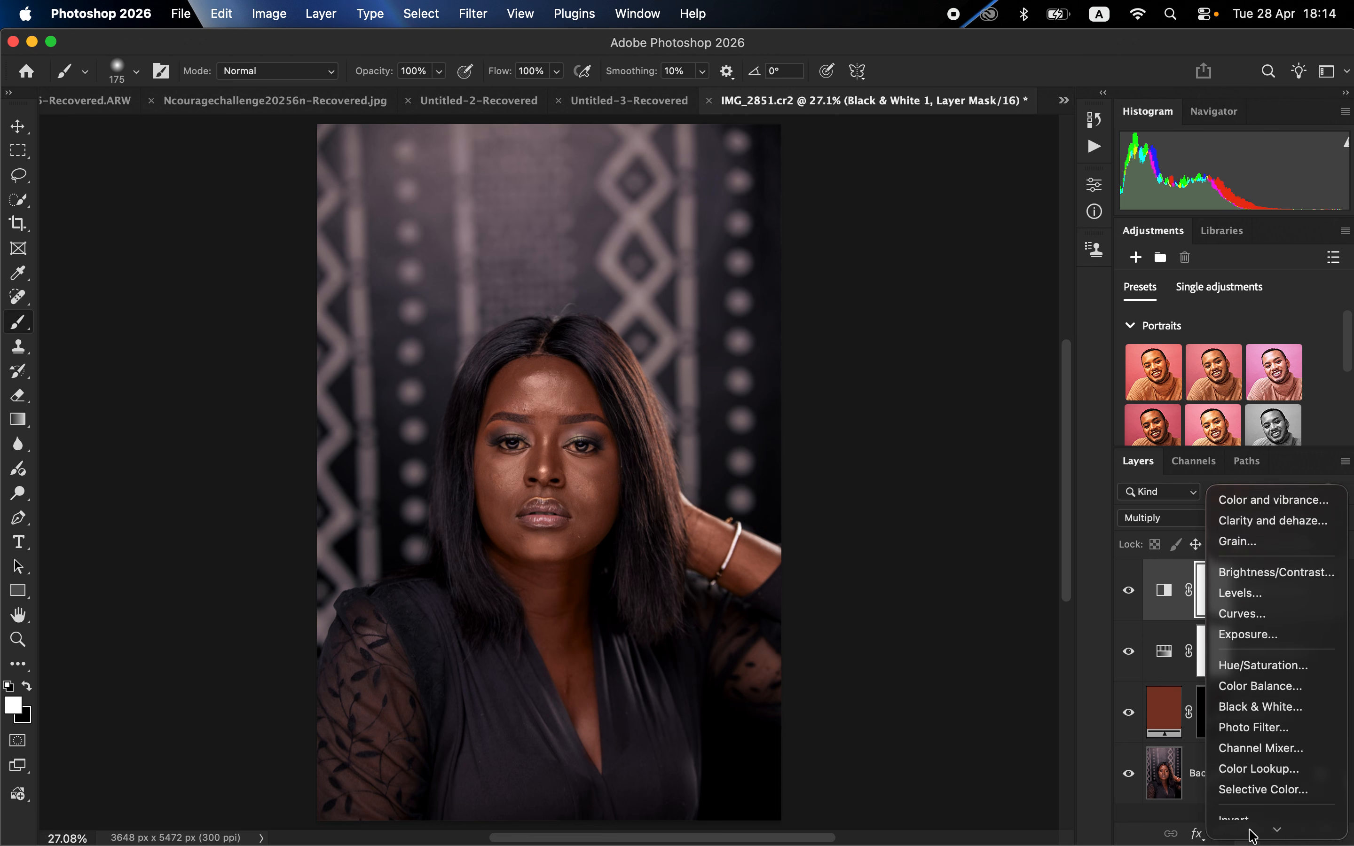
{"action": "left_click", "coordinate": [1255, 749]}
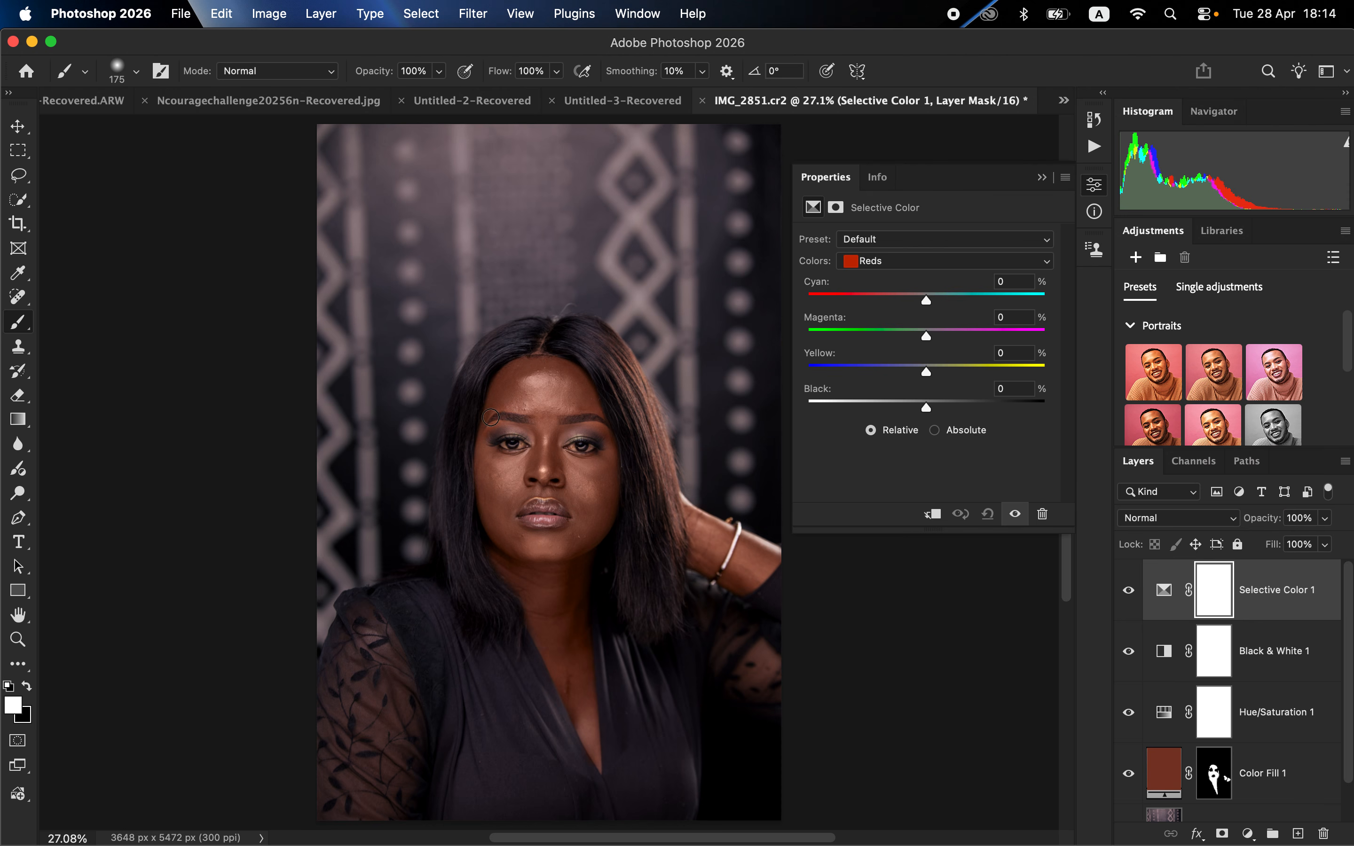
{"action": "left_click", "coordinate": [898, 259]}
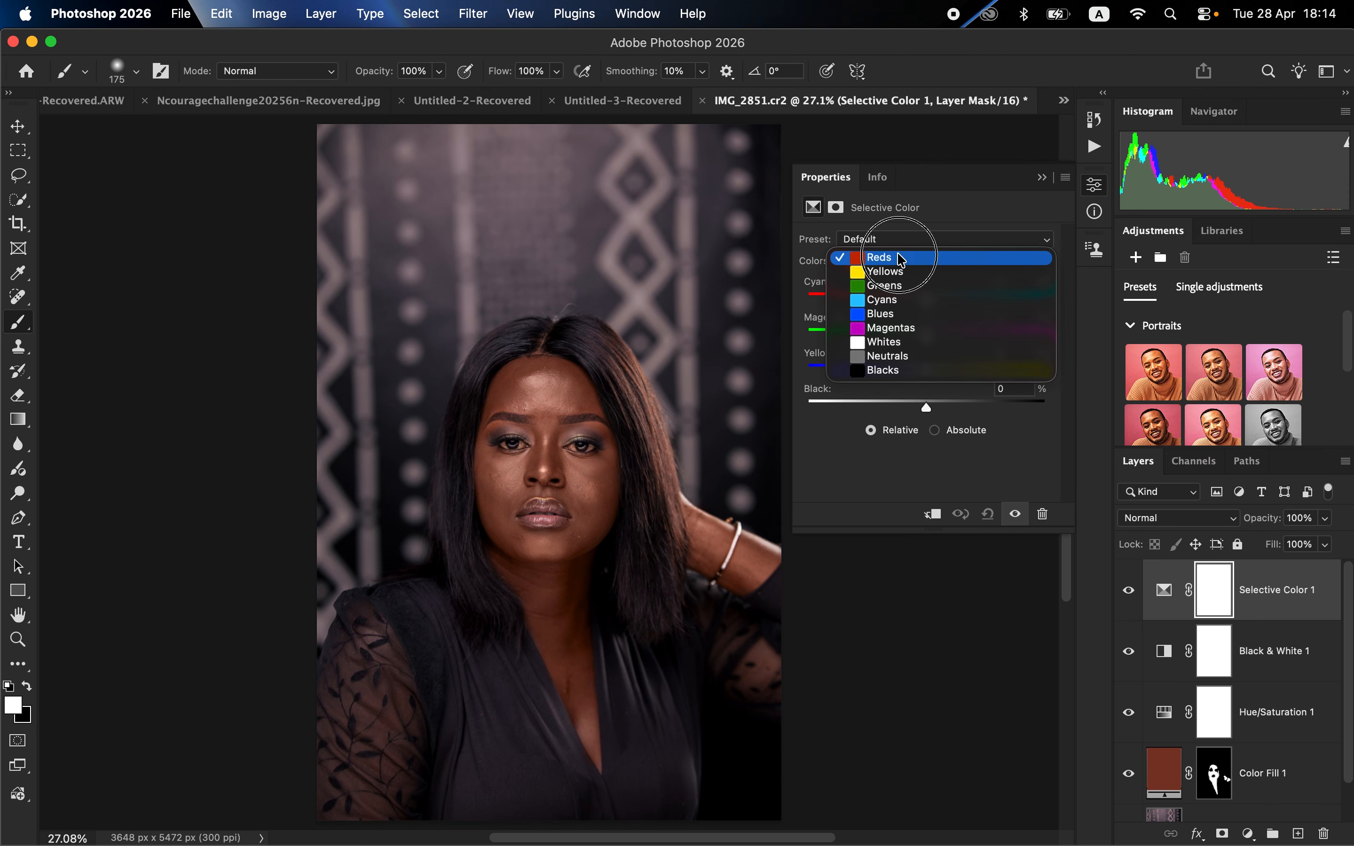
{"action": "left_click", "coordinate": [895, 371]}
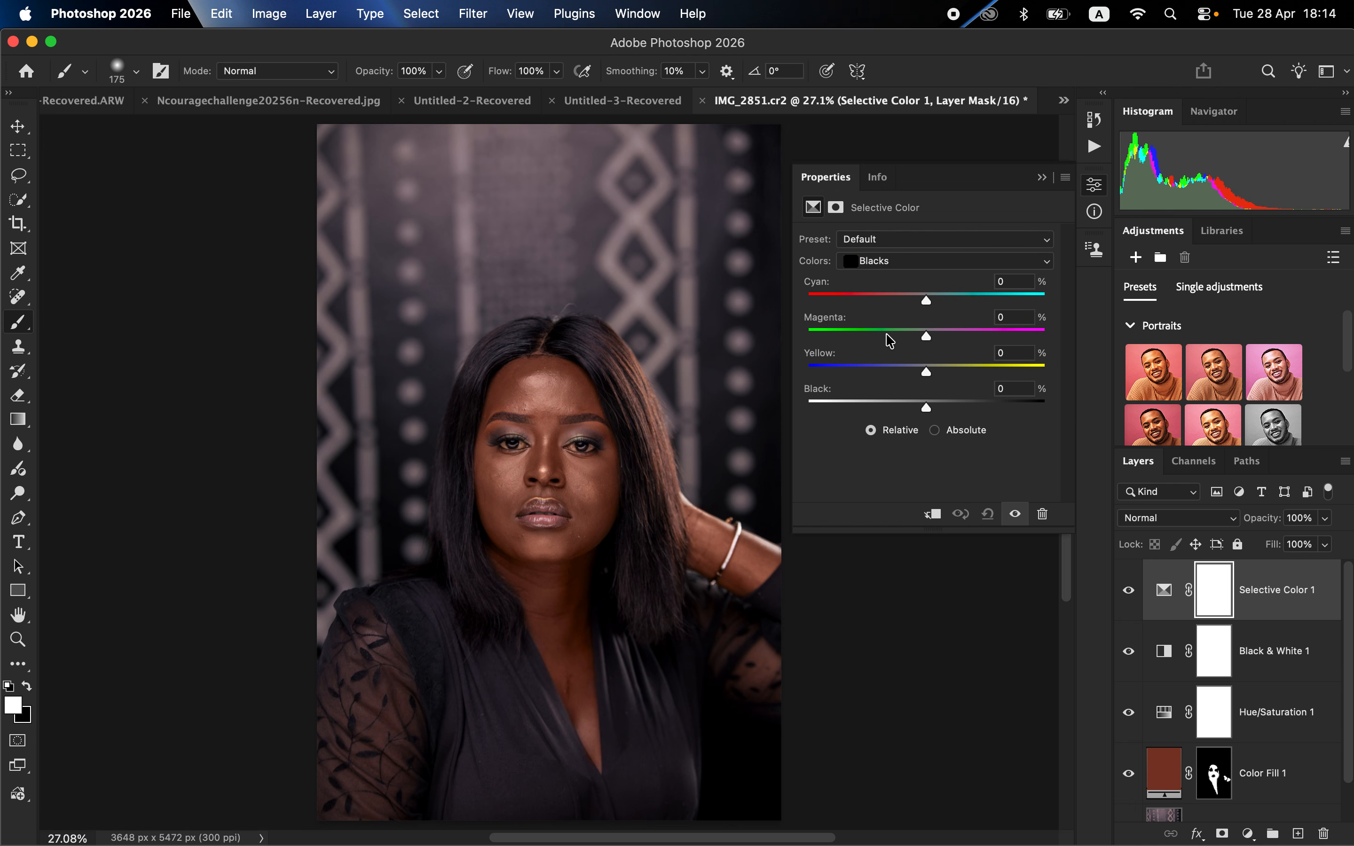
{"action": "left_click_drag", "start_coordinate": [927, 409], "coordinate": [930, 416]}
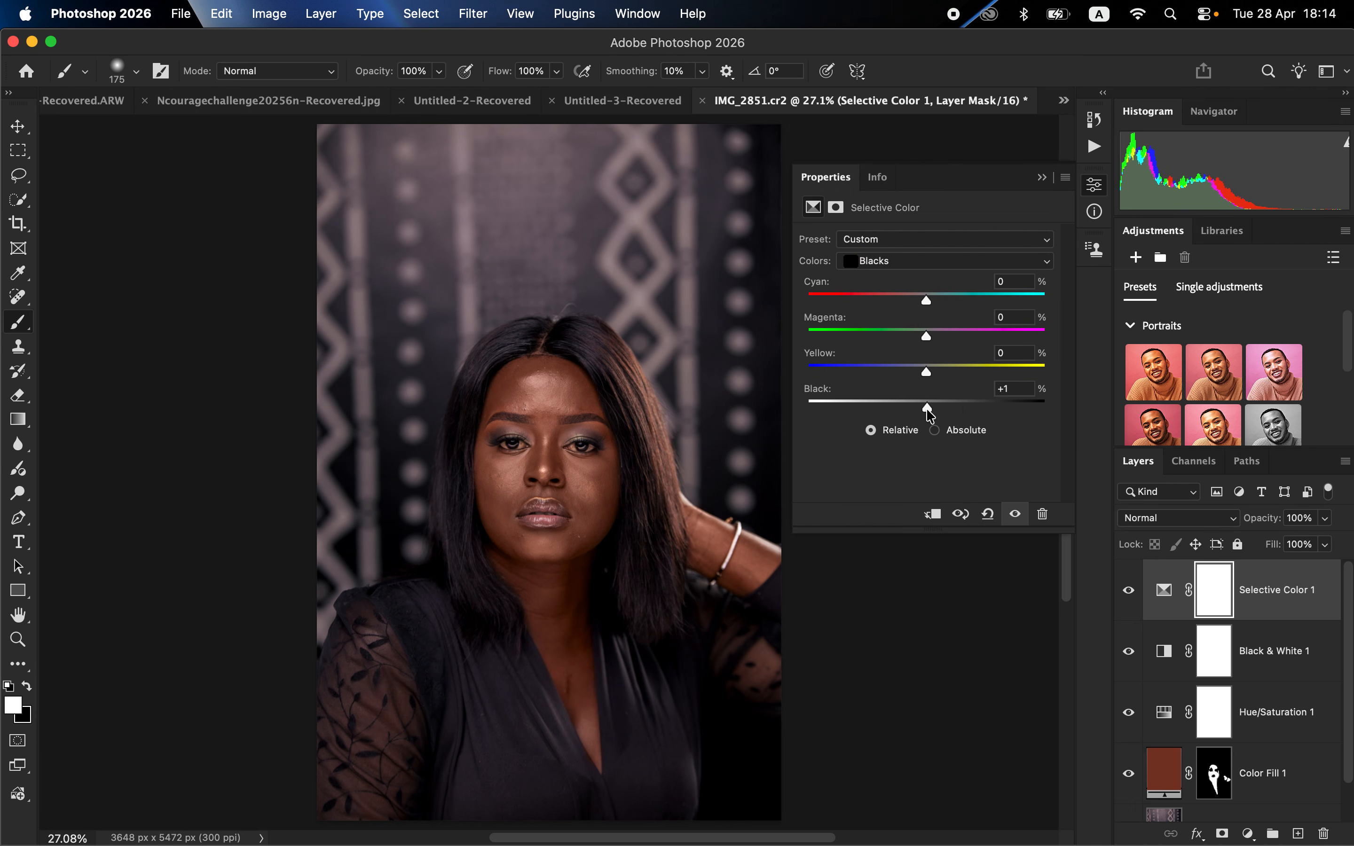
{"action": "left_click_drag", "start_coordinate": [927, 301], "coordinate": [936, 304]}
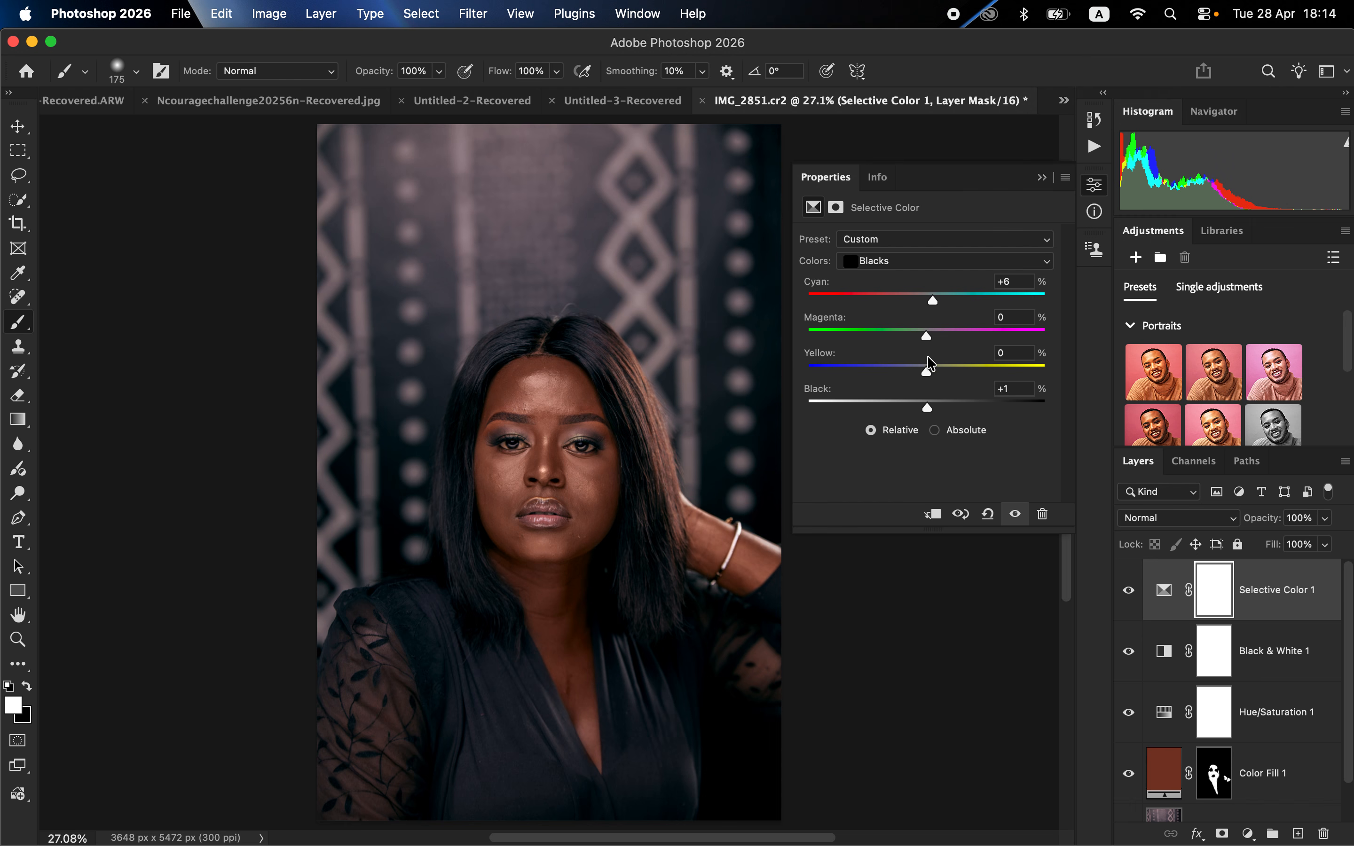
{"action": "left_click_drag", "start_coordinate": [928, 409], "coordinate": [931, 411]}
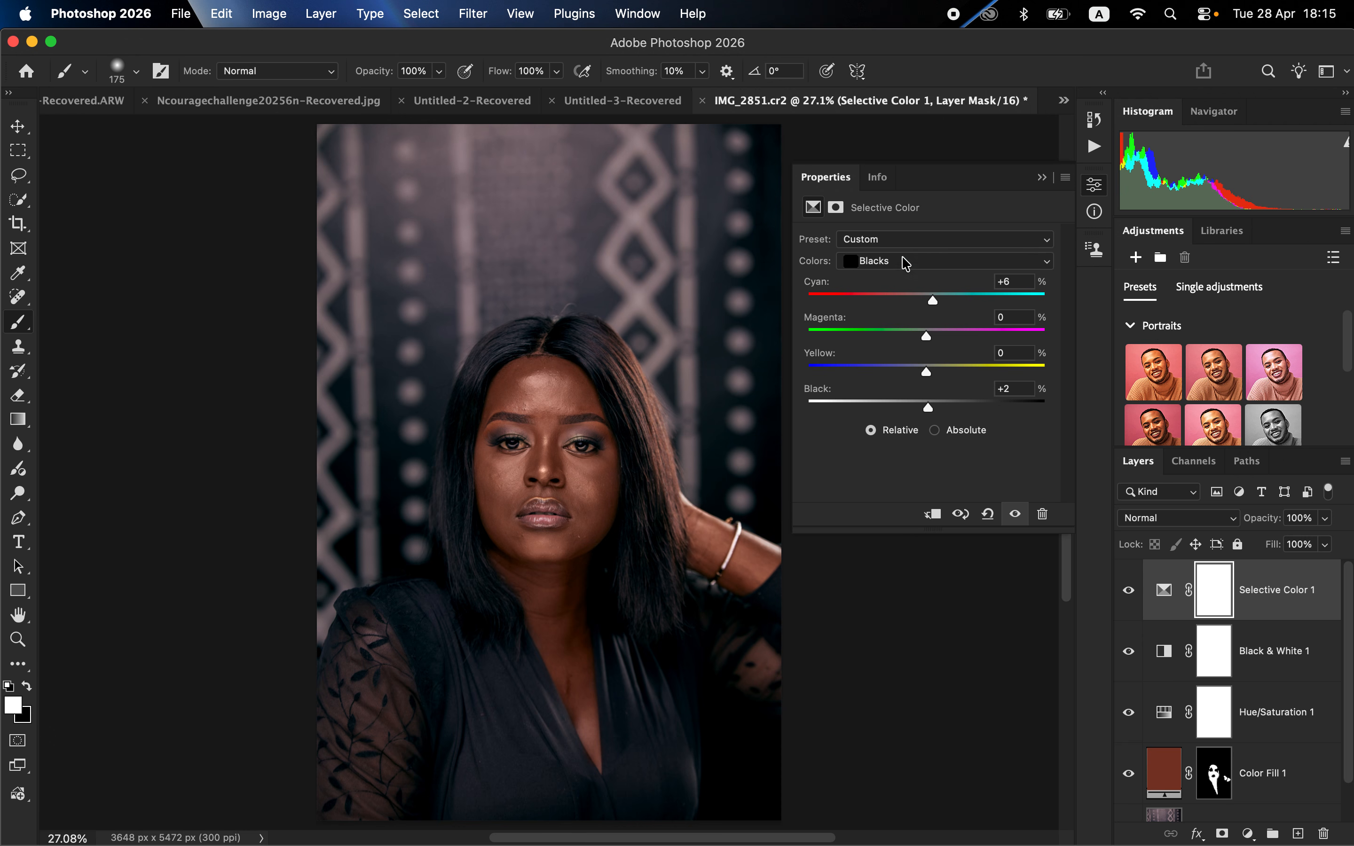
Set the Whites in the Selective Color adjustment to Magenta -28% and Yellow -43%
{"action": "left_click", "coordinate": [904, 261]}
{"action": "left_click", "coordinate": [895, 229]}
{"action": "left_click", "coordinate": [913, 338]}
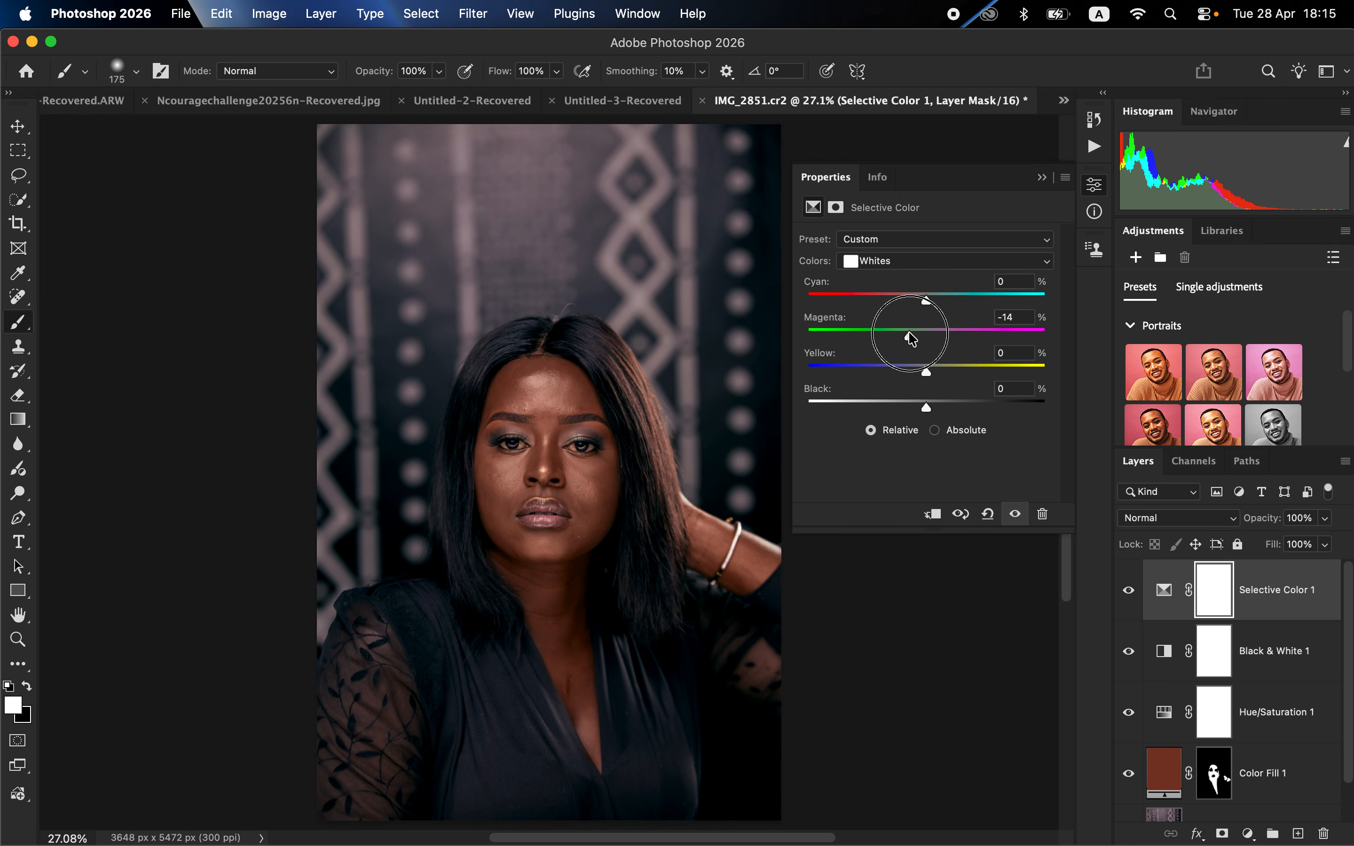
{"action": "mouse_move", "coordinate": [912, 338]}
{"action": "left_mouse_down"}
{"action": "mouse_move", "coordinate": [871, 337]}
{"action": "mouse_move", "coordinate": [896, 337]}
{"action": "left_mouse_up"}
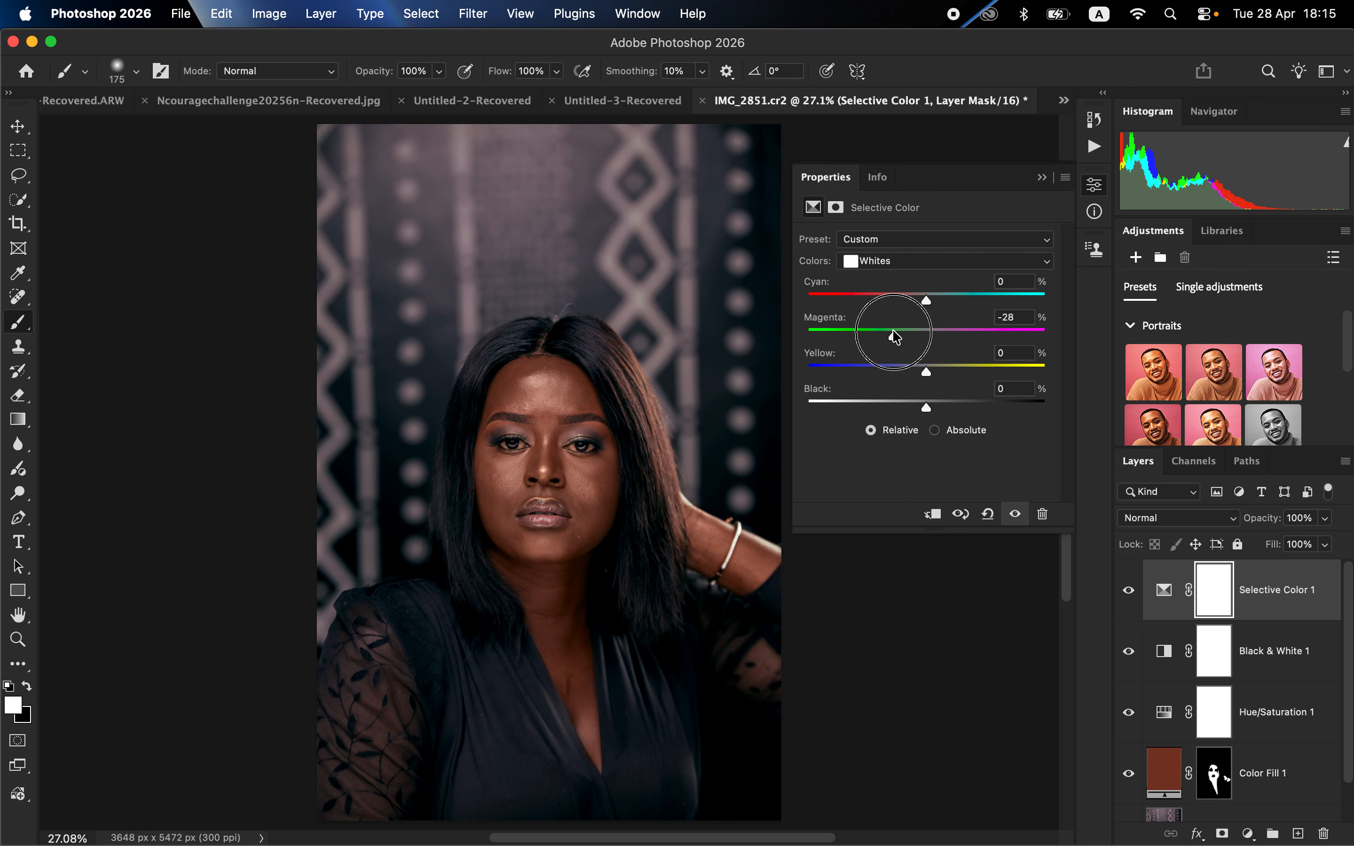
{"action": "left_click", "coordinate": [909, 369]}
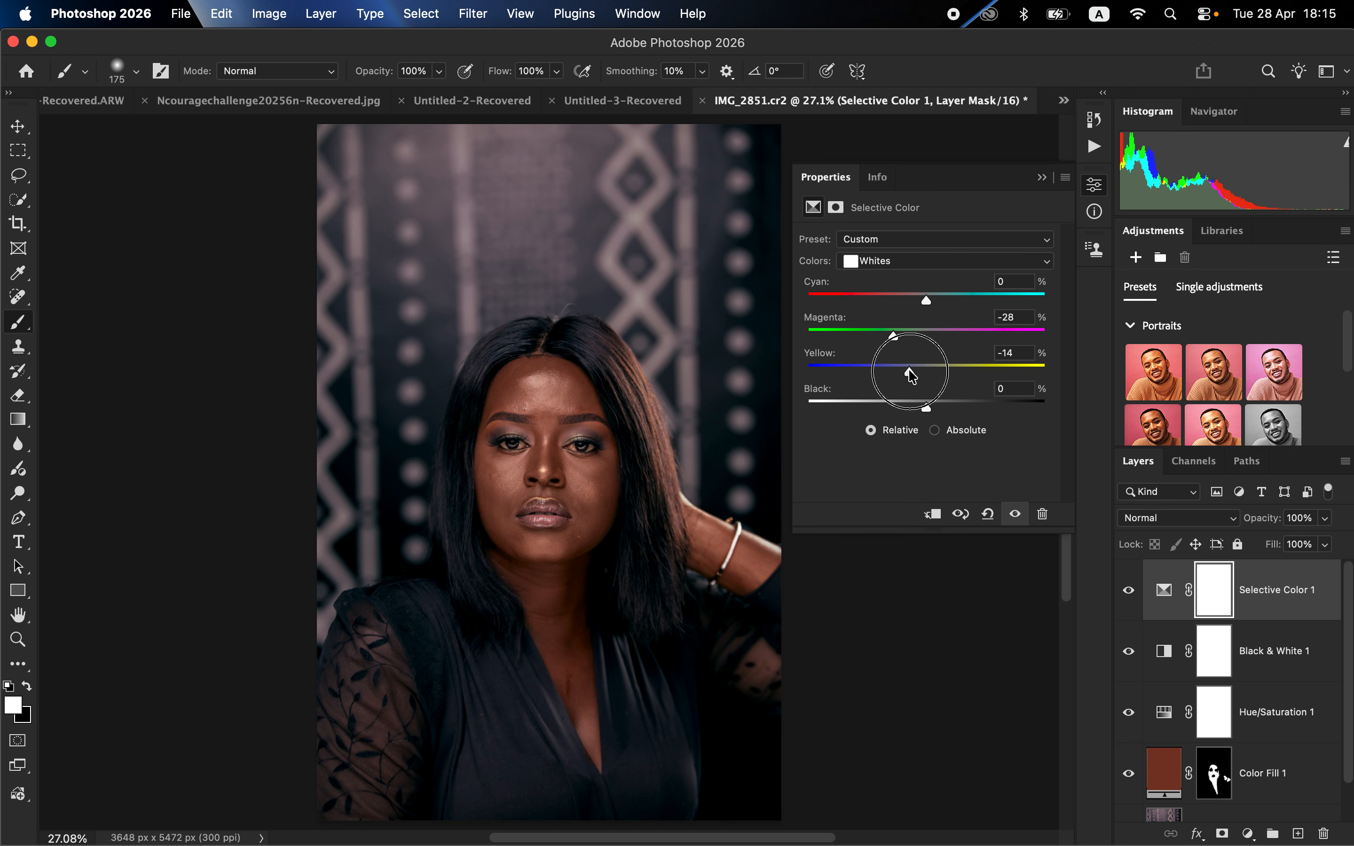
{"action": "left_click", "coordinate": [869, 367]}
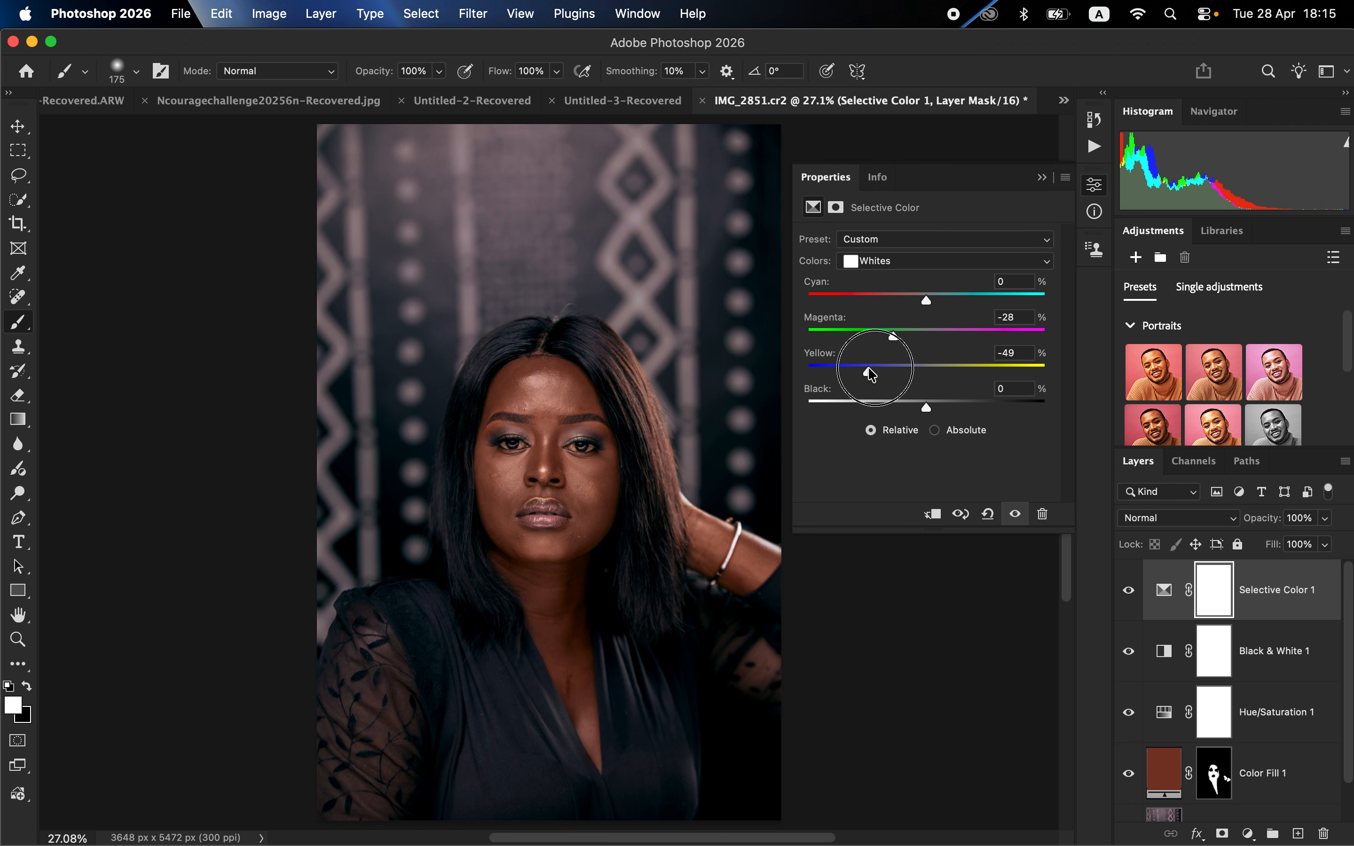
{"action": "left_click_drag", "start_coordinate": [869, 370], "coordinate": [875, 370]}
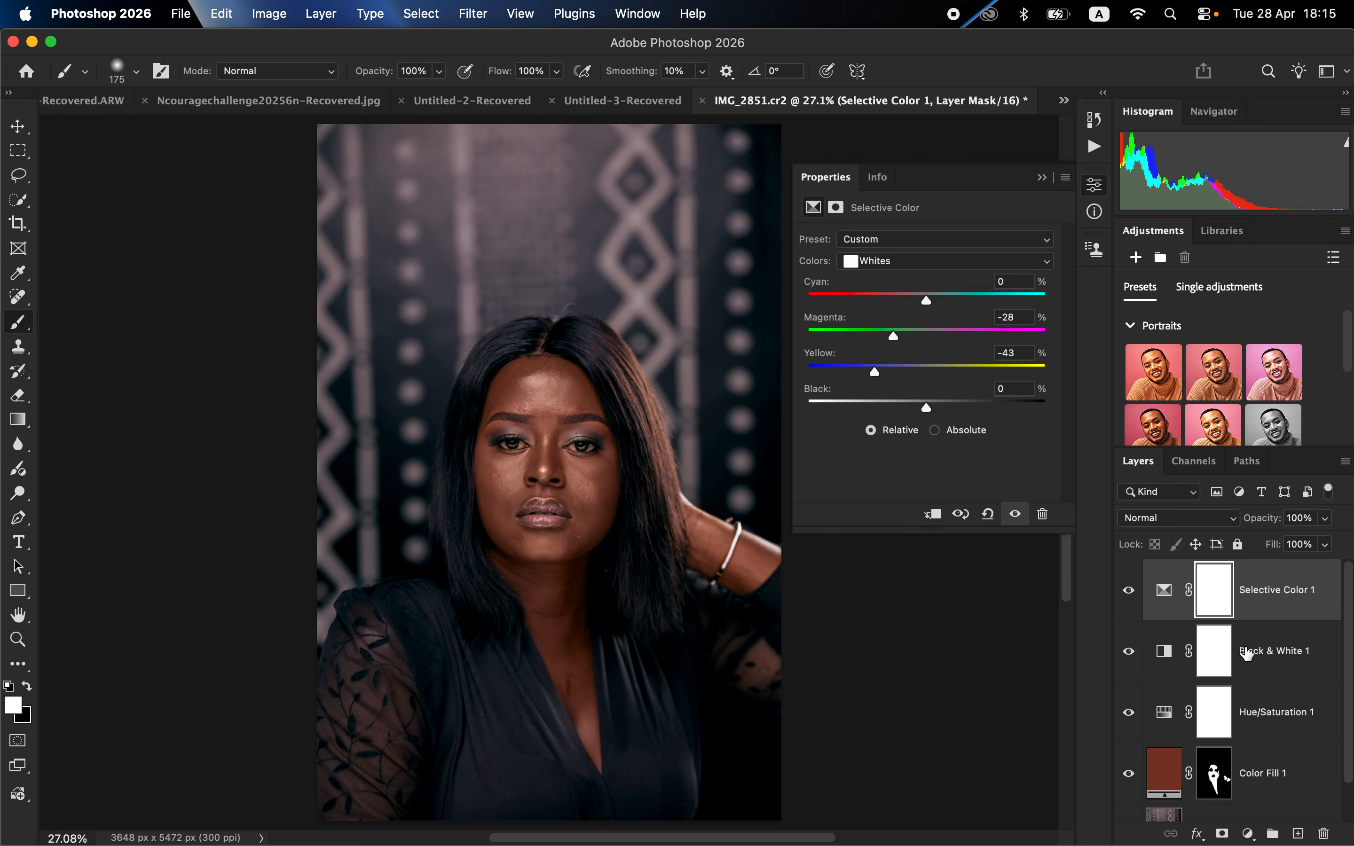
{"action": "scroll", "coordinate": [1243, 650], "scroll_direction": "down", "scroll_amount": 2}
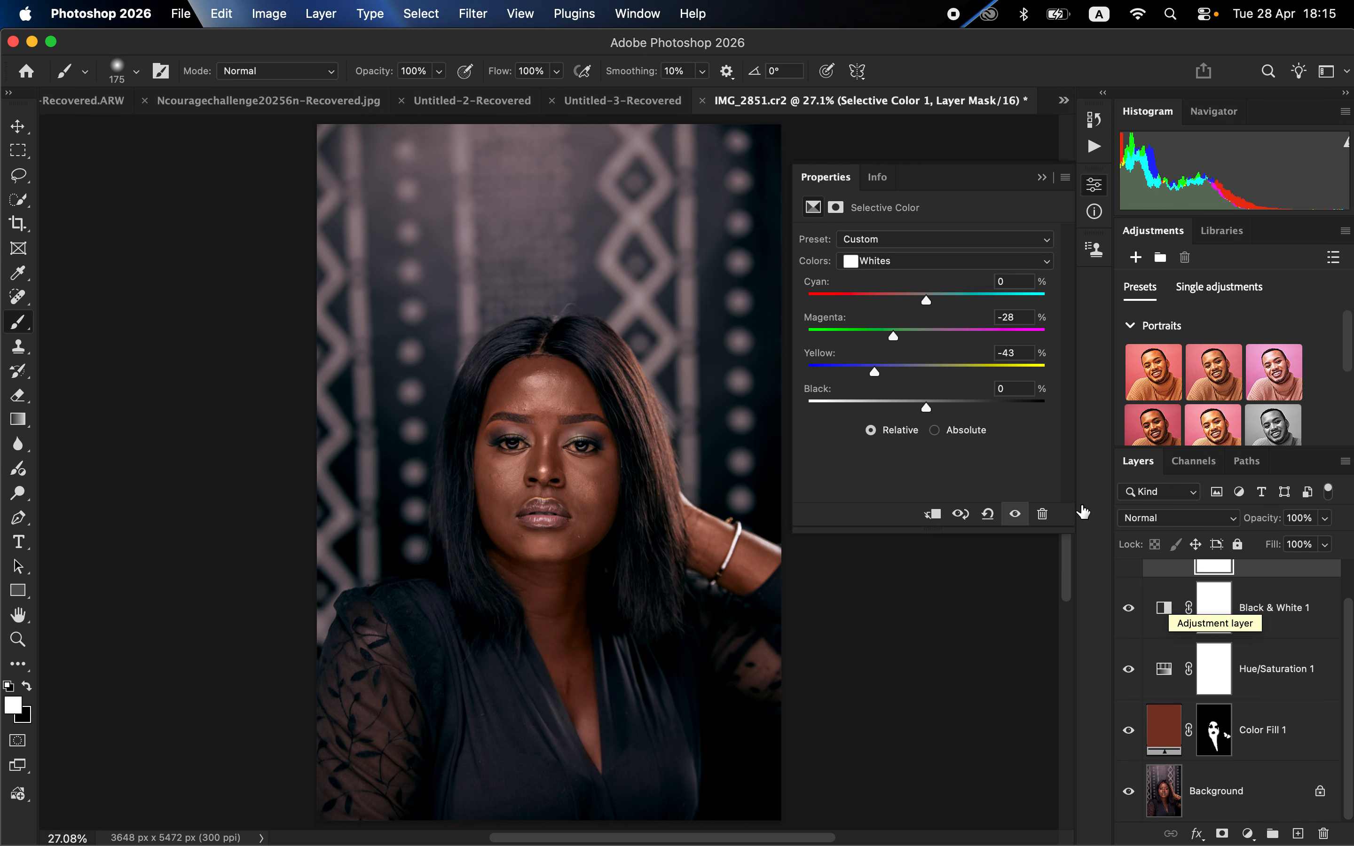
{"action": "left_click", "coordinate": [1042, 177]}
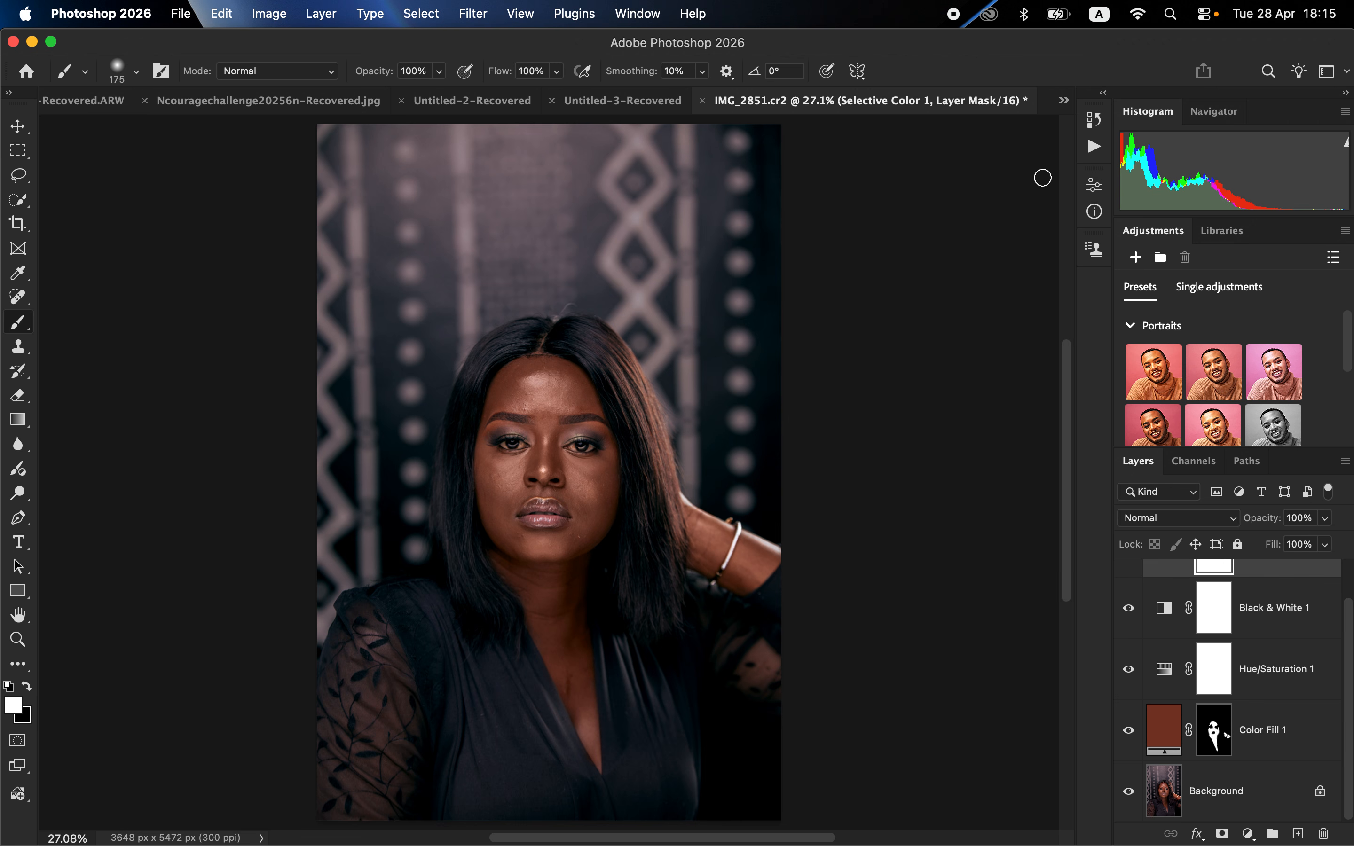